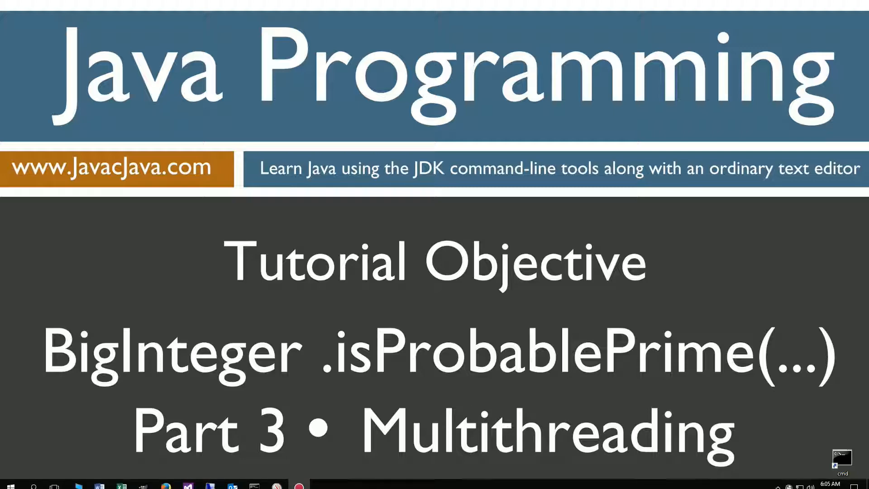
# From javacjava.com's Java tutorials list, reach the BigInteger .isProbablePrime() Part 3 tutorial
pyautogui.click(165, 481)
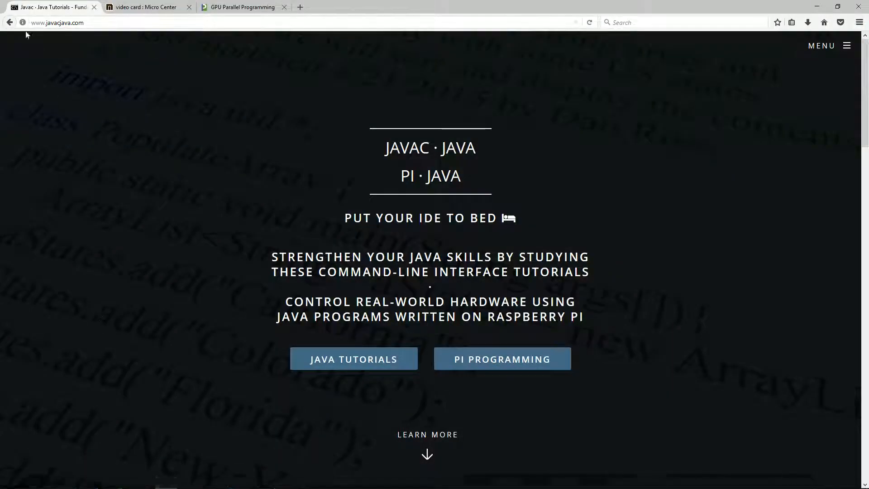
pyautogui.click(359, 360)
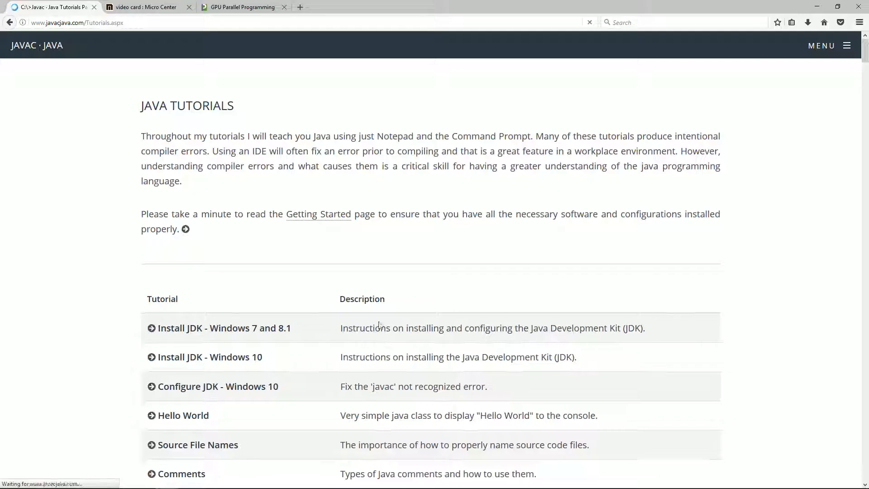
pyautogui.moveTo(865, 65); pyautogui.dragTo(864, 469)
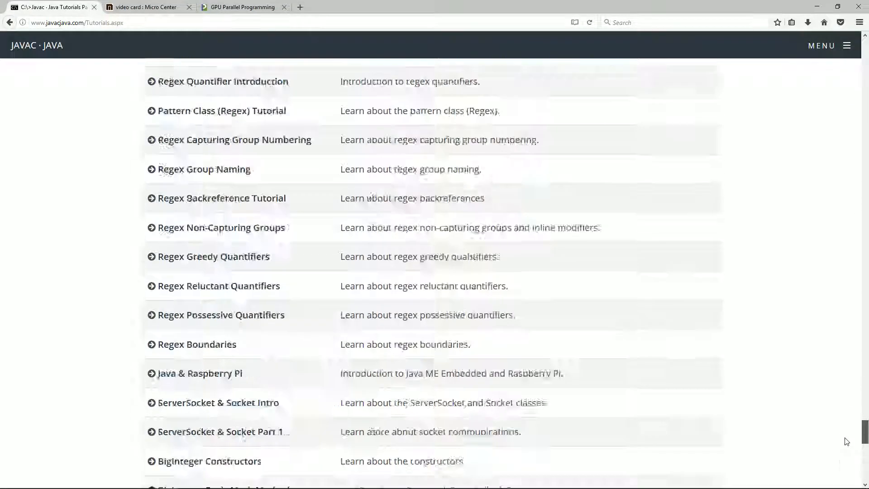
pyautogui.scroll(3, 275, 239)
pyautogui.scroll(2, 275, 240)
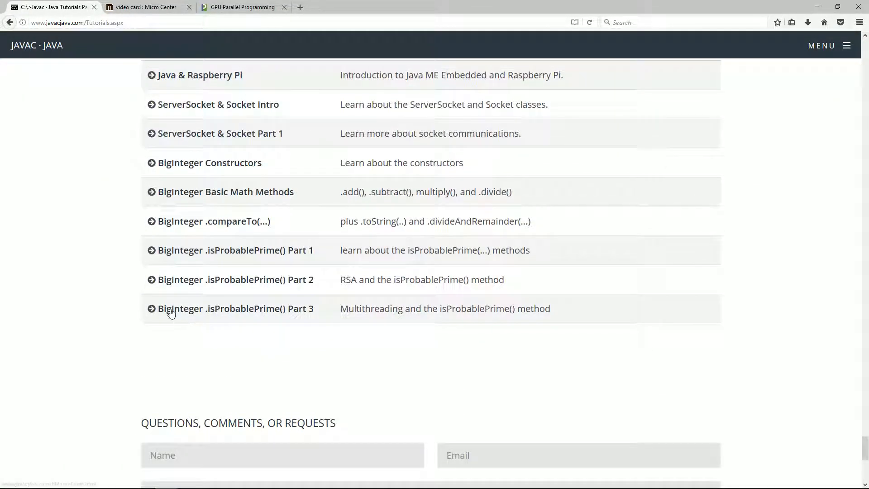
pyautogui.click(267, 308)
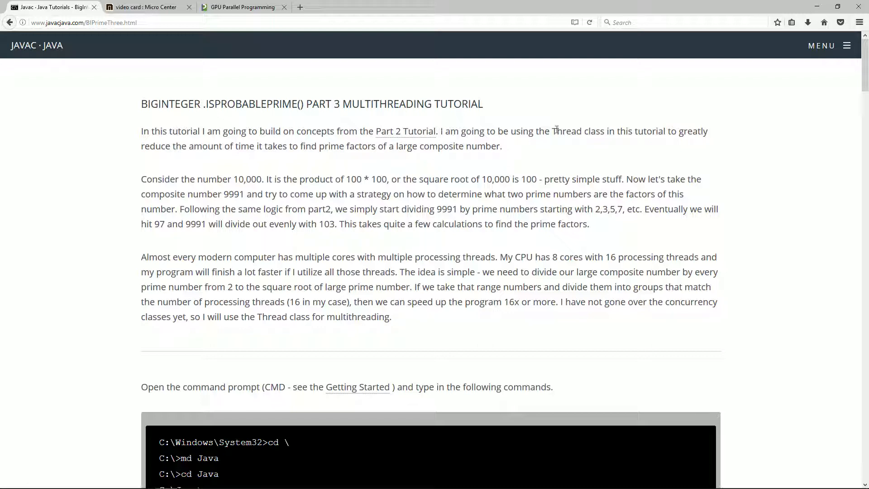
pyautogui.moveTo(550, 131); pyautogui.dragTo(586, 130)
pyautogui.click(680, 136)
pyautogui.moveTo(347, 180); pyautogui.dragTo(388, 179)
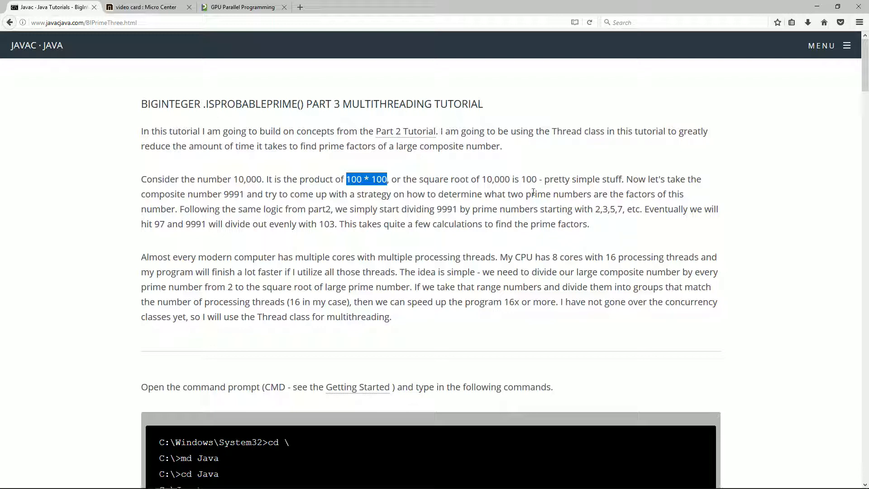
pyautogui.moveTo(224, 194); pyautogui.dragTo(242, 194)
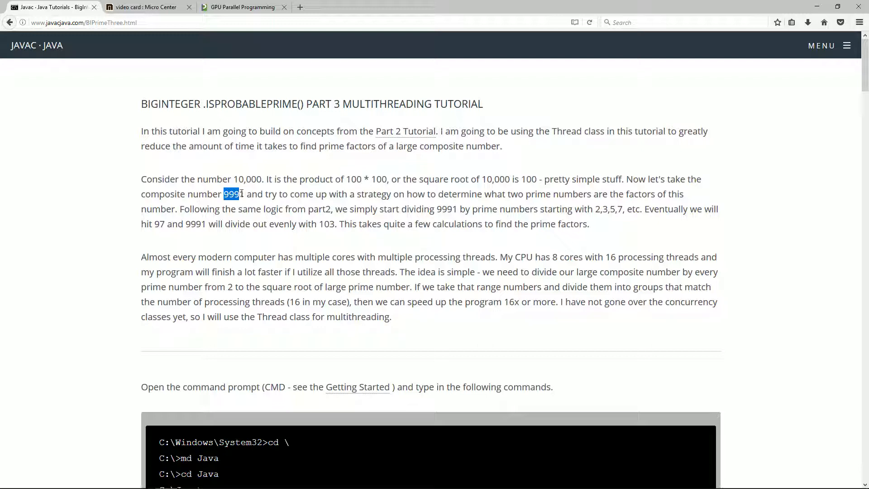
pyautogui.click(275, 194)
pyautogui.moveTo(154, 223); pyautogui.dragTo(165, 223)
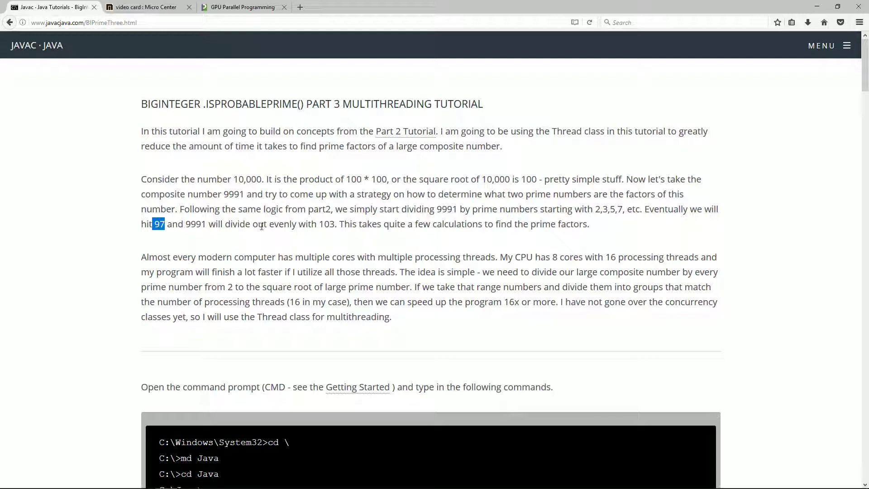
pyautogui.moveTo(318, 224); pyautogui.dragTo(336, 224)
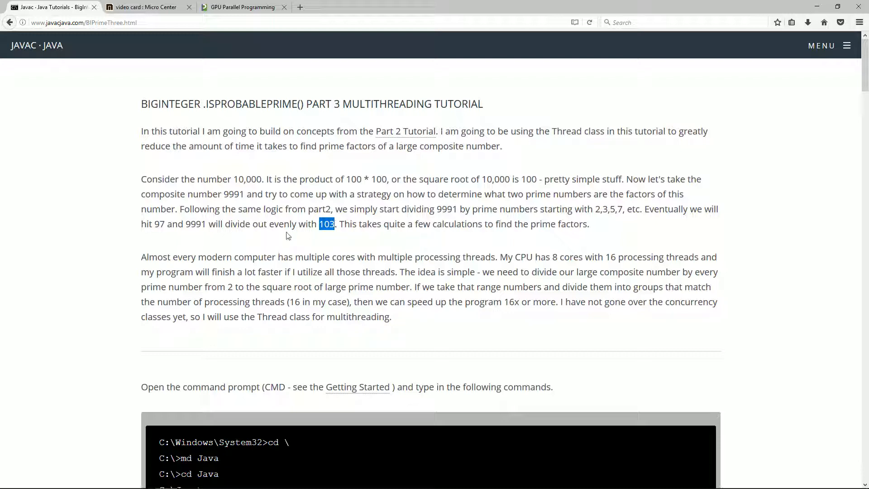
pyautogui.click(231, 225)
pyautogui.moveTo(290, 301); pyautogui.dragTo(344, 302)
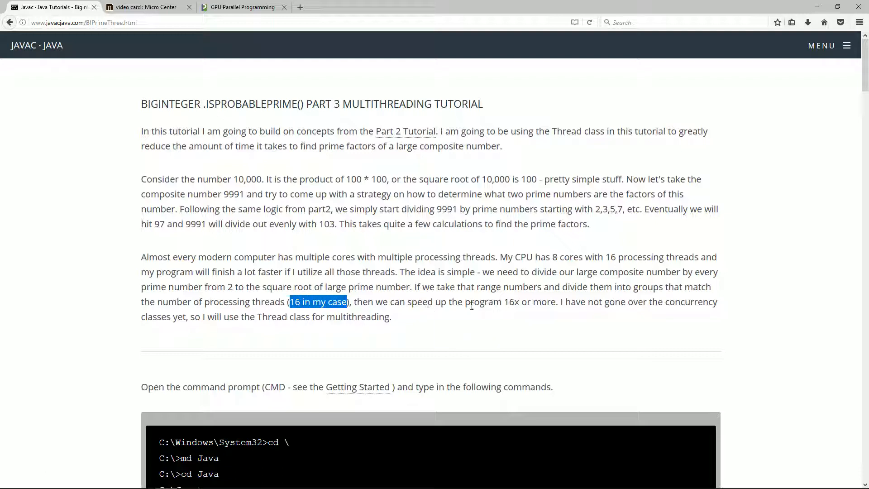
pyautogui.moveTo(508, 302); pyautogui.dragTo(554, 305)
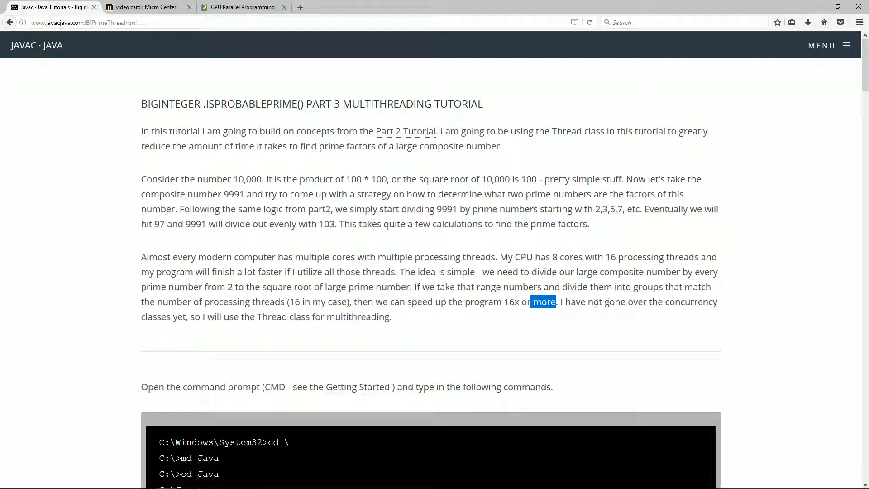
pyautogui.click(185, 317)
pyautogui.scroll(-5, 525, 297)
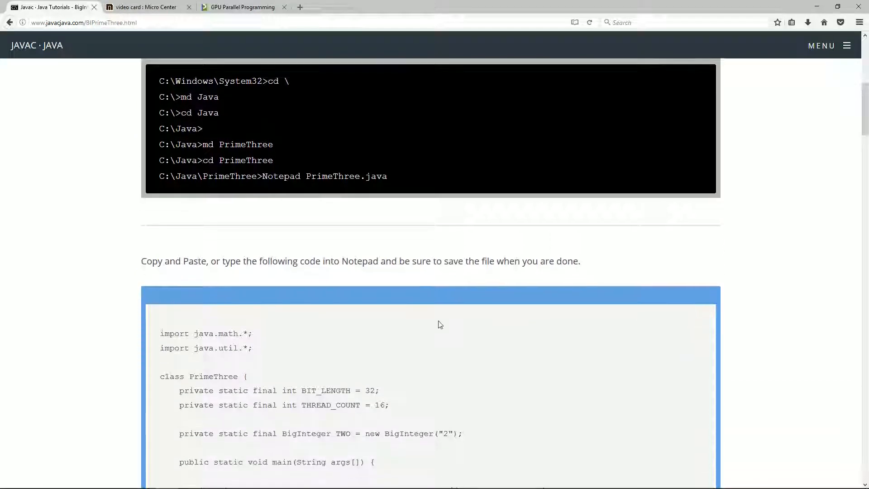
pyautogui.scroll(-5, 408, 299)
pyautogui.moveTo(160, 231)
pyautogui.mouseDown()
pyautogui.moveTo(236, 486)
pyautogui.moveTo(251, 486)
pyautogui.moveTo(237, 485)
pyautogui.moveTo(223, 449)
pyautogui.mouseUp()
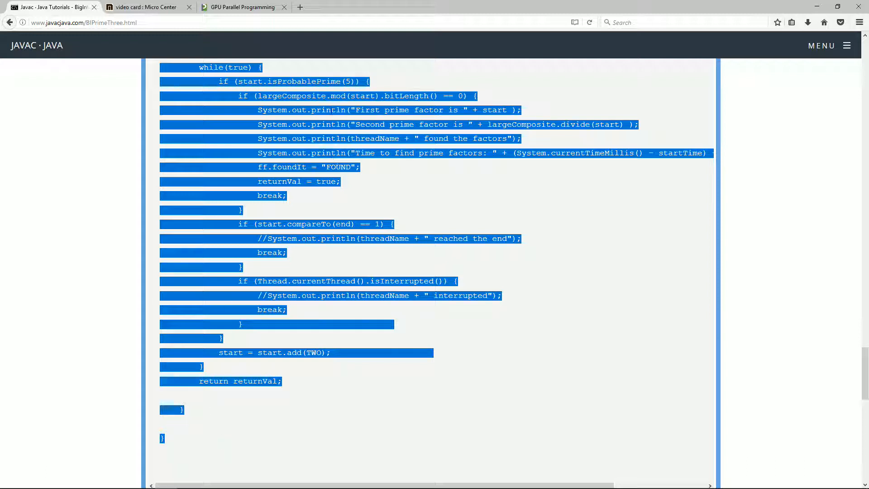
# Copy the selected PrimeThree code listing and take Firefox off full screen
pyautogui.rightClick(252, 91)
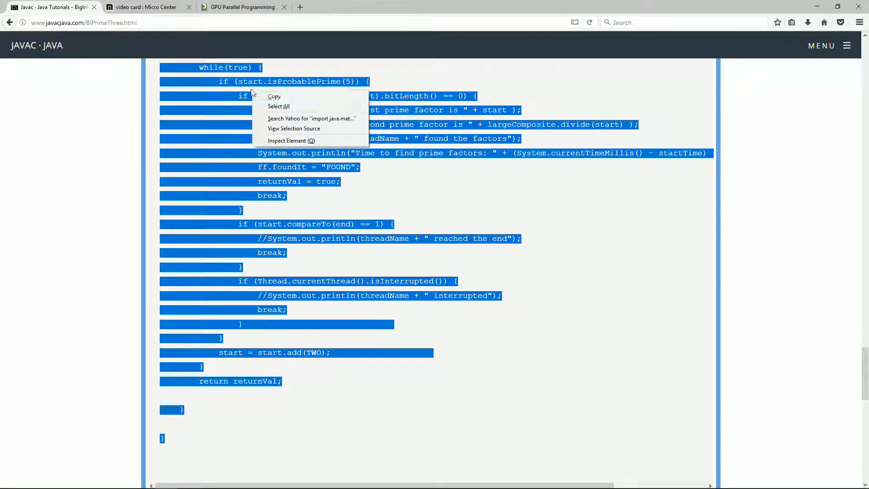
pyautogui.click(275, 99)
pyautogui.click(838, 7)
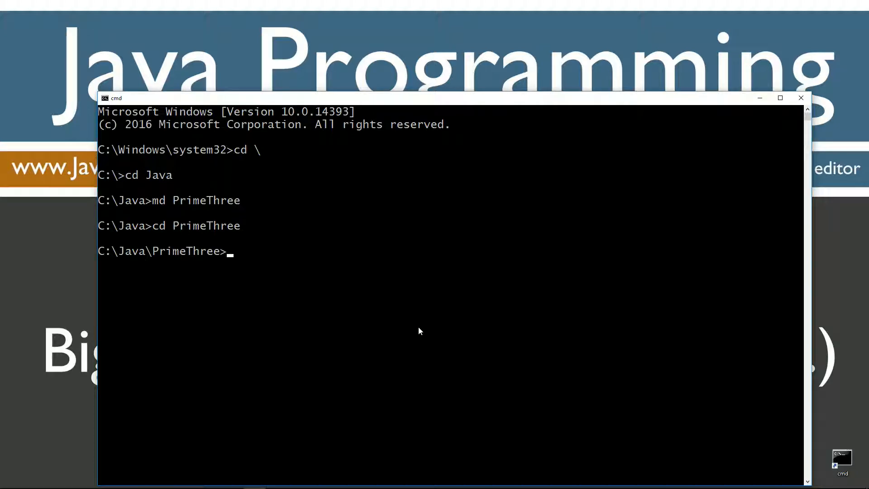
pyautogui.write('notepad Pe')
# Enter the PrimeThree folder, launch PrimeThree.java in Notepad and move the window higher
pyautogui.press('BackSpace')
pyautogui.write('rimeThree.java')
pyautogui.press('Return')
pyautogui.press('Return')
pyautogui.scroll(10, 434, 285)
pyautogui.scroll(10, 450, 277)
pyautogui.scroll(8, 451, 277)
pyautogui.scroll(8, 434, 272)
pyautogui.scroll(8, 411, 259)
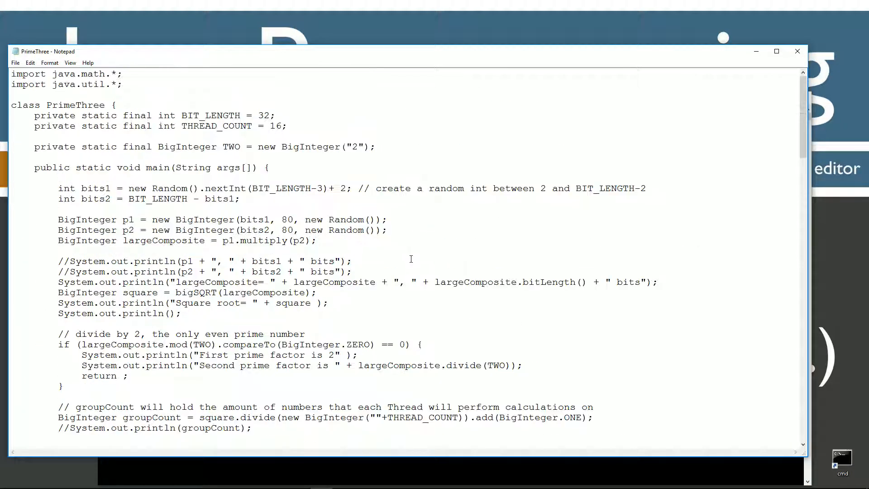
pyautogui.click(16, 62)
pyautogui.click(75, 92)
pyautogui.moveTo(348, 60); pyautogui.dragTo(370, 14)
# Clear the console, compile PrimeThree.java with javac and run java PrimeThree
pyautogui.click(369, 423)
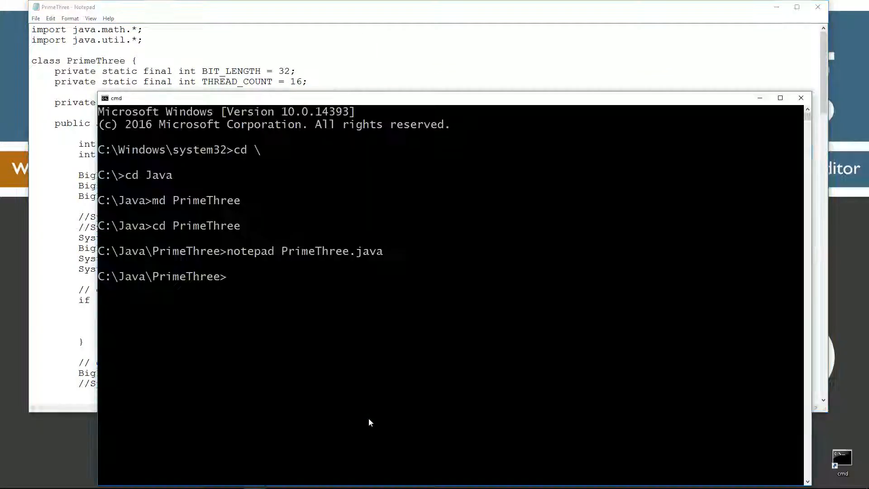
pyautogui.write('ls')
pyautogui.press('Return')
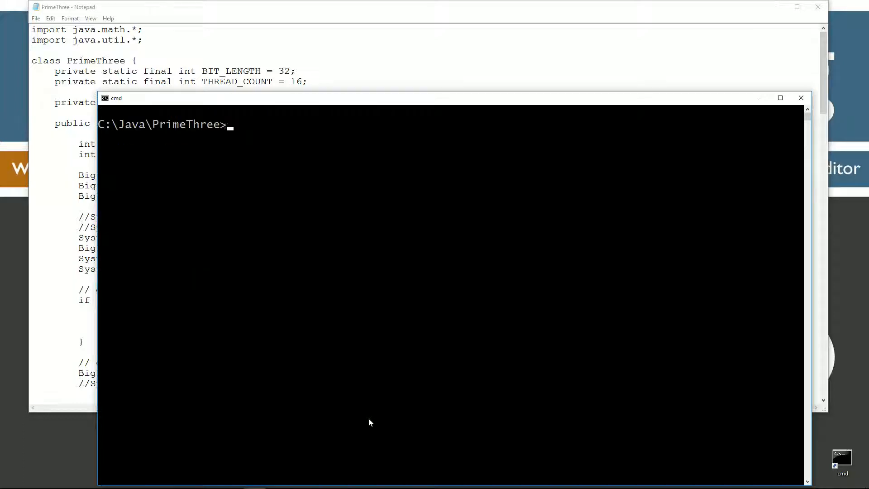
pyautogui.write('javac PrimeThree.java')
pyautogui.press('Return')
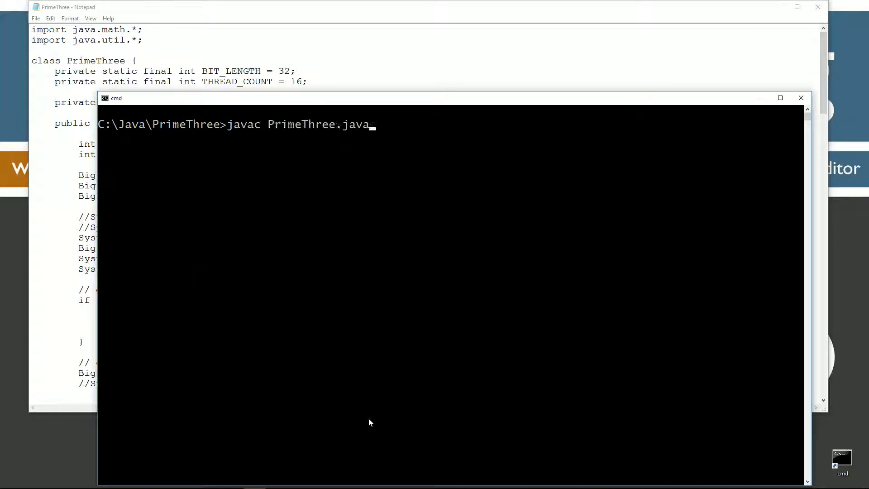
pyautogui.write('java')
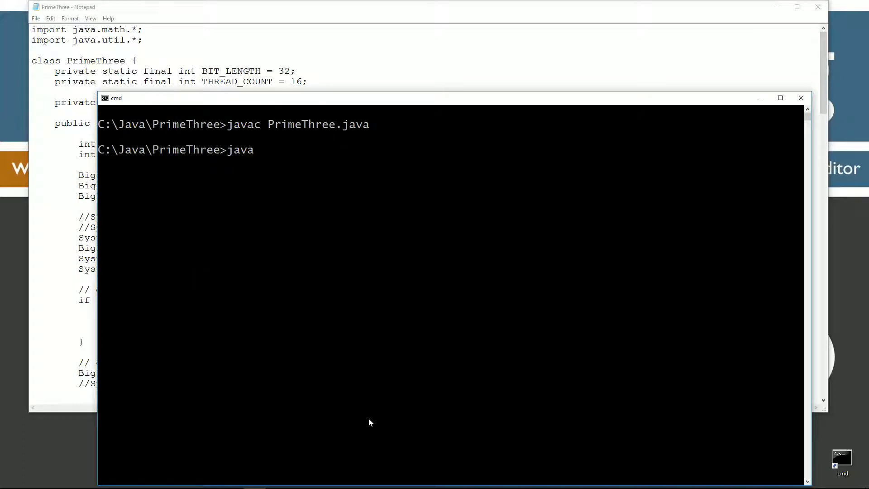
pyautogui.write(' P')
pyautogui.press('Tab')
pyautogui.press('BackSpace')
pyautogui.press('BackSpace')
pyautogui.press('BackSpace')
pyautogui.press('BackSpace')
pyautogui.press('BackSpace')
pyautogui.press('BackSpace')
pyautogui.press('Return')
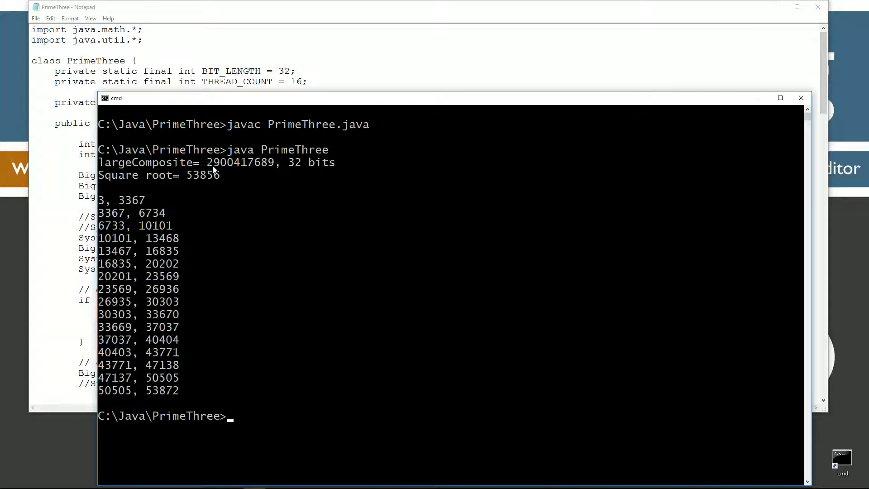
pyautogui.moveTo(207, 163); pyautogui.dragTo(274, 171)
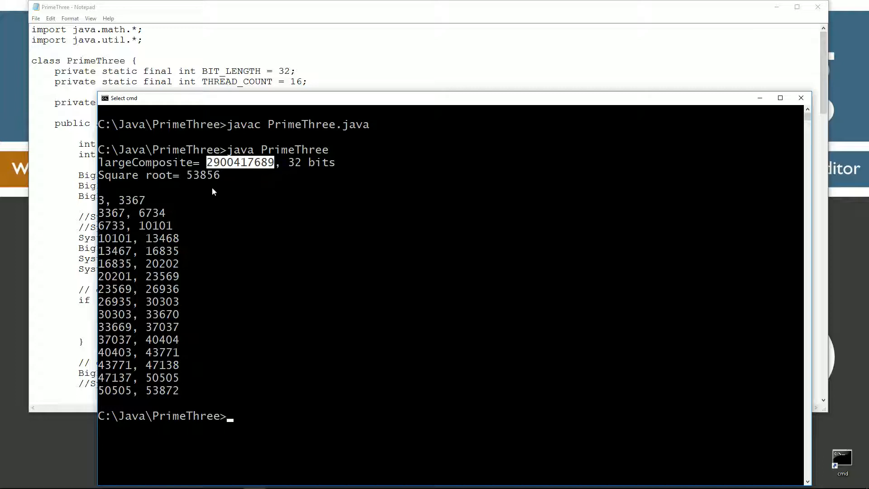
pyautogui.moveTo(187, 175); pyautogui.dragTo(219, 177)
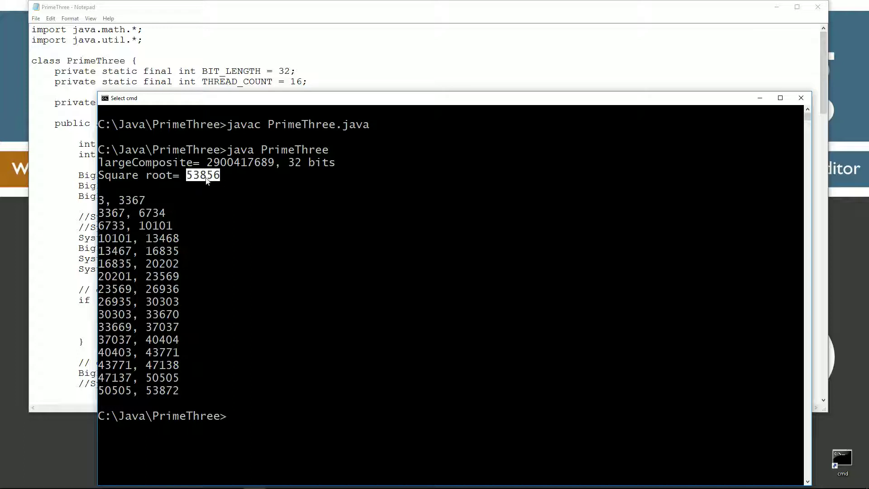
pyautogui.moveTo(158, 202); pyautogui.dragTo(102, 202)
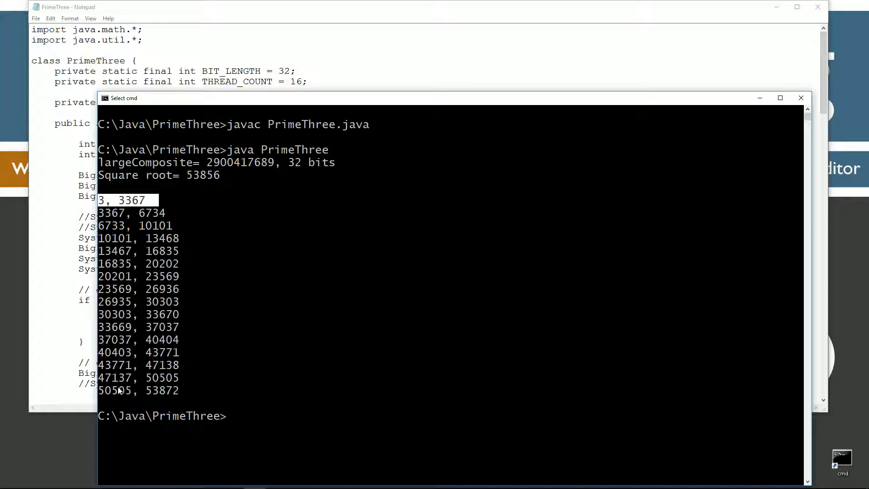
pyautogui.moveTo(100, 390); pyautogui.dragTo(178, 391)
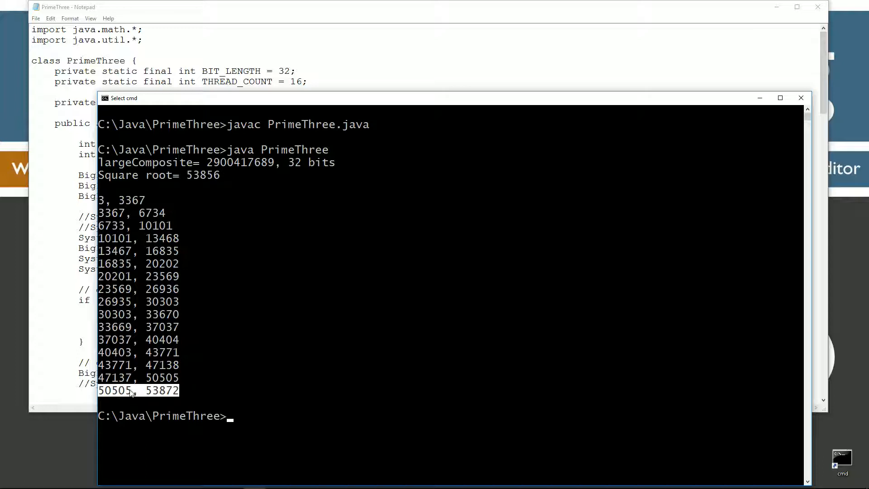
pyautogui.click(115, 263)
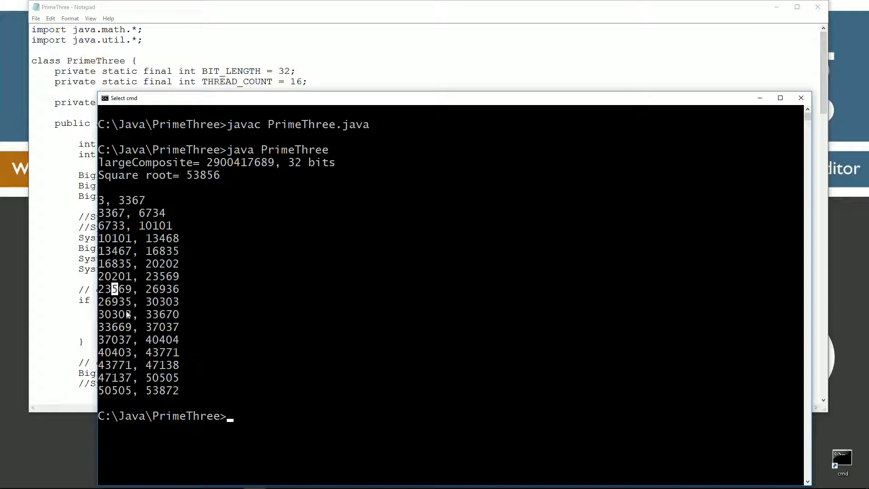
pyautogui.click(127, 329)
pyautogui.click(172, 206)
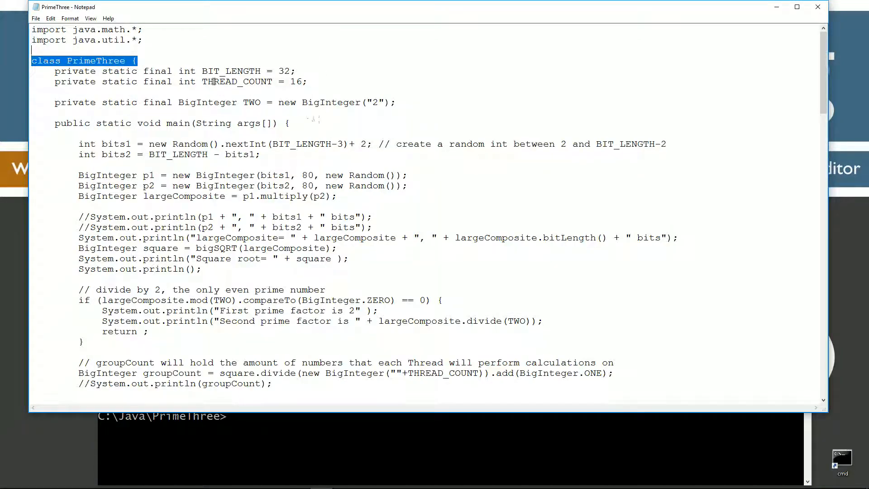
pyautogui.moveTo(202, 71); pyautogui.dragTo(291, 71)
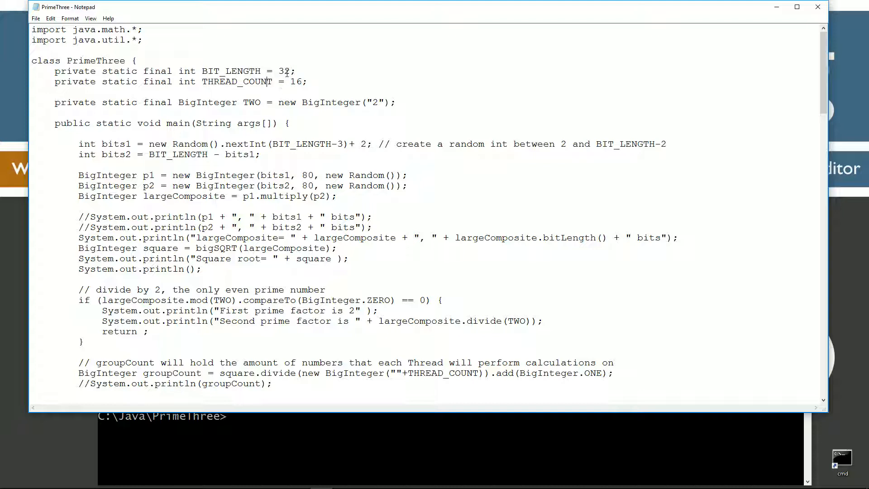
pyautogui.doubleClick(283, 71)
pyautogui.moveTo(202, 81); pyautogui.dragTo(304, 81)
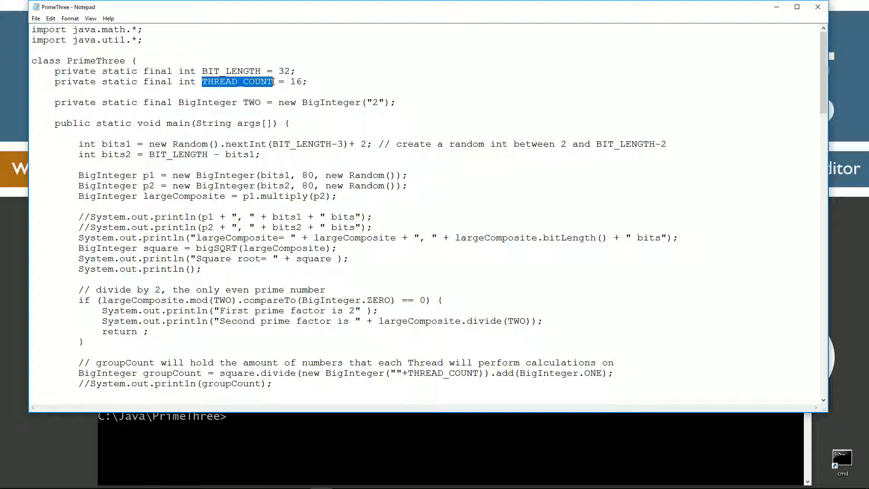
pyautogui.doubleClick(296, 82)
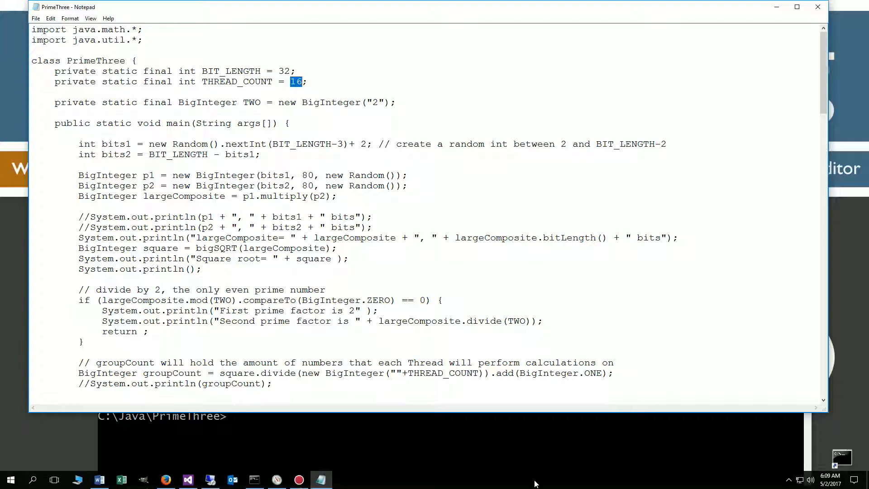
pyautogui.rightClick(473, 481)
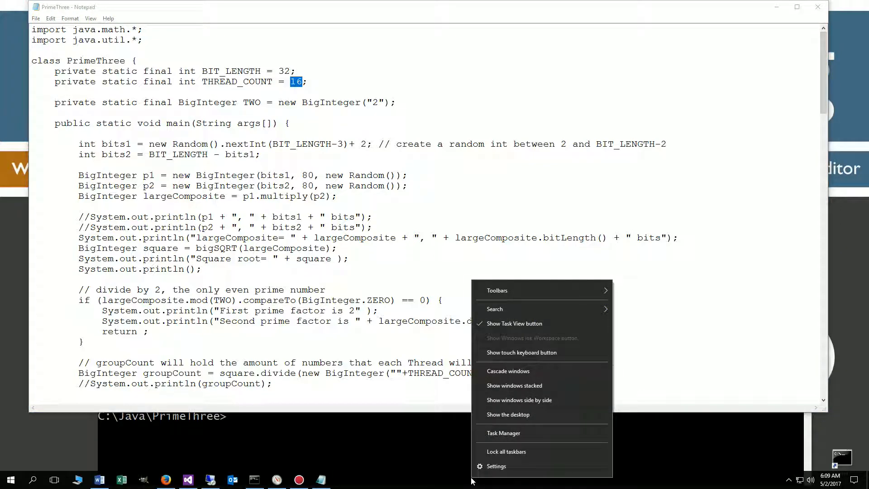
pyautogui.click(505, 433)
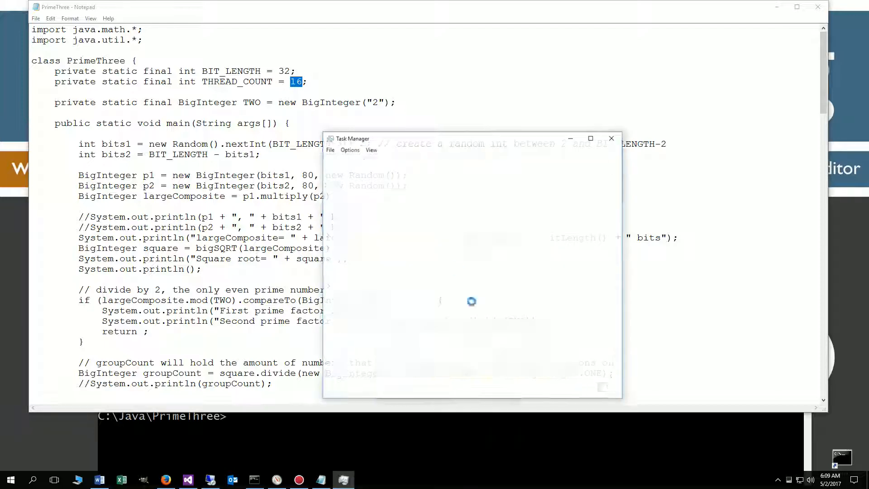
pyautogui.click(370, 160)
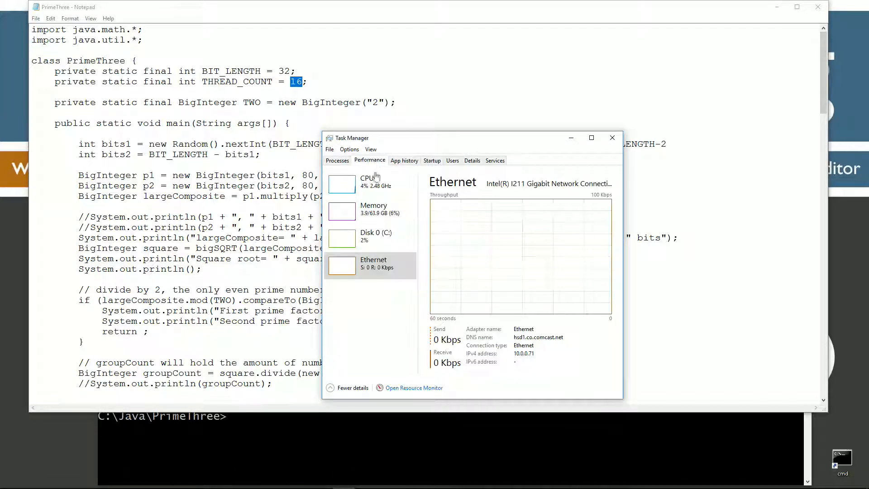
pyautogui.click(414, 388)
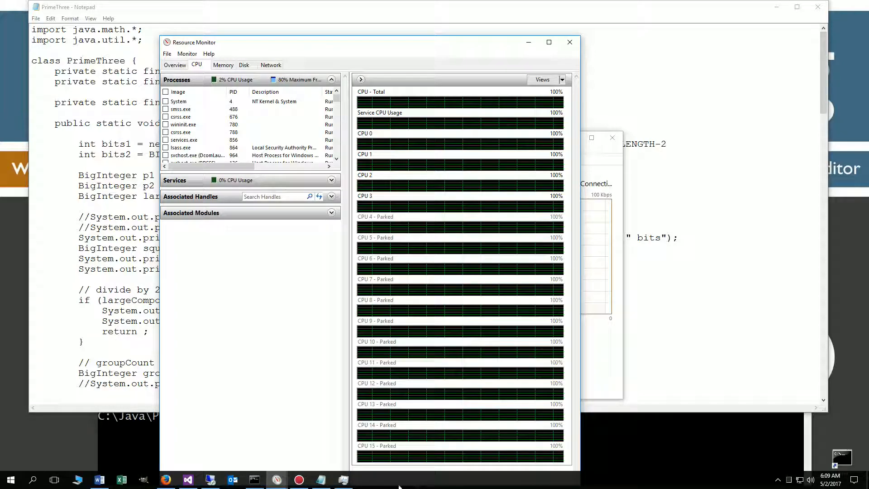
pyautogui.click(570, 42)
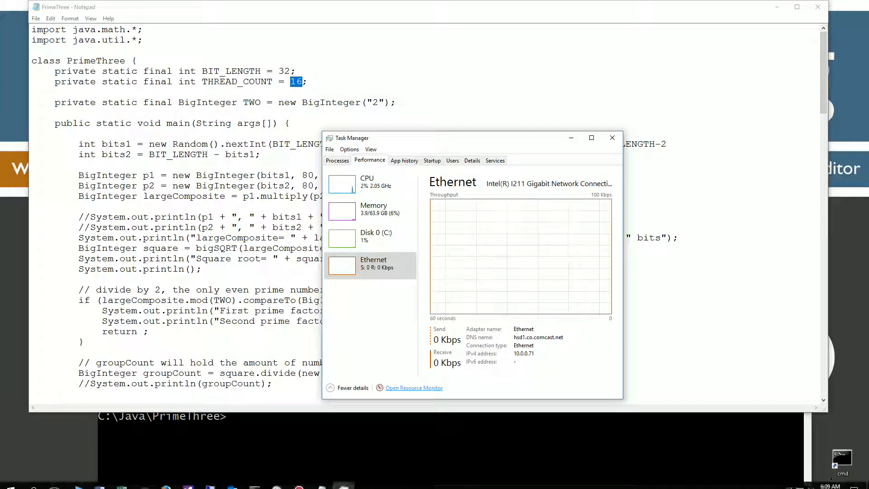
pyautogui.click(414, 388)
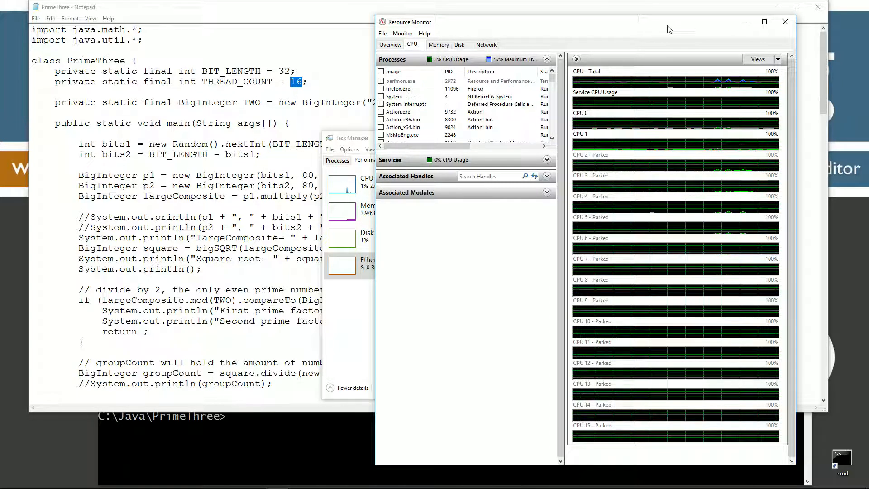
pyautogui.click(744, 22)
pyautogui.click(612, 138)
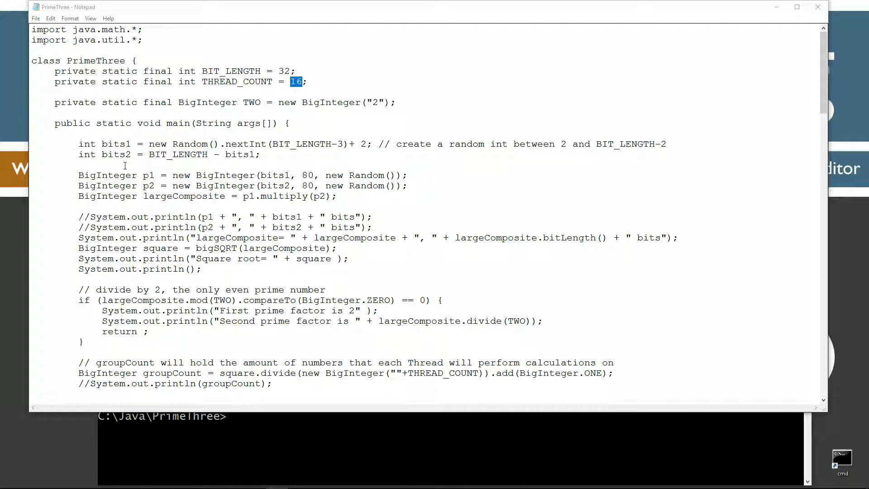
pyautogui.moveTo(73, 145); pyautogui.dragTo(146, 340)
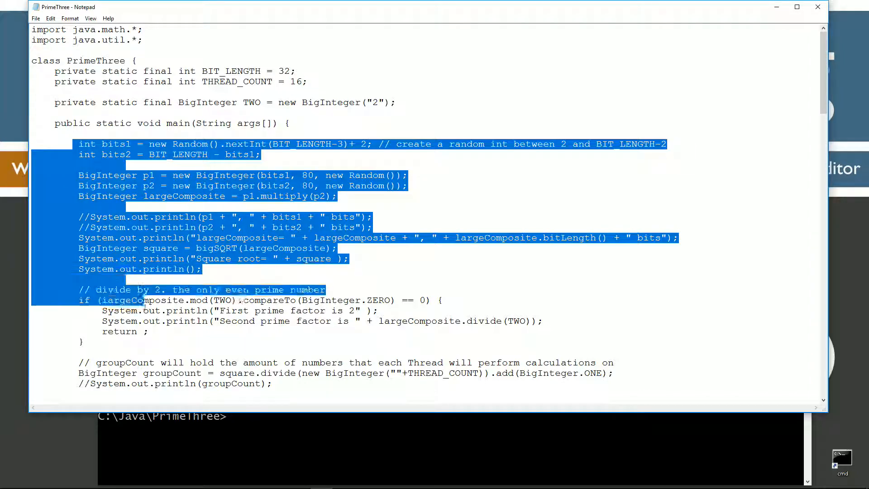
pyautogui.scroll(-1, 145, 341)
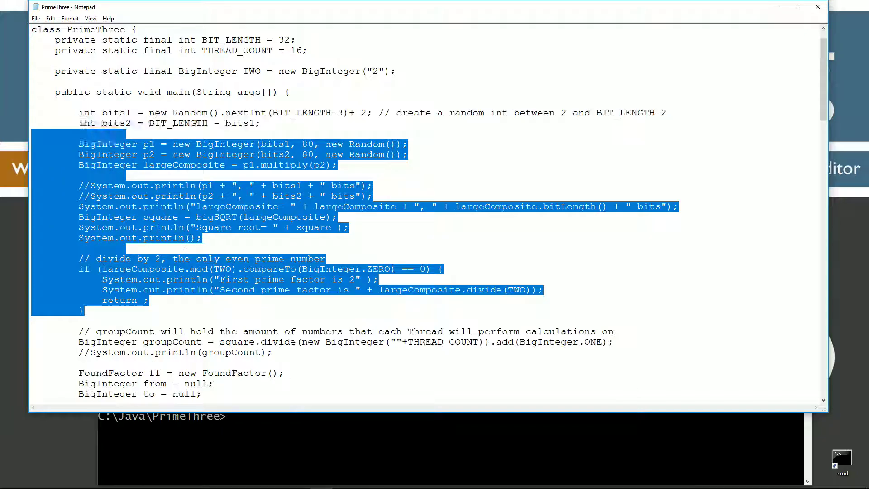
pyautogui.click(129, 249)
pyautogui.moveTo(79, 259); pyautogui.dragTo(111, 310)
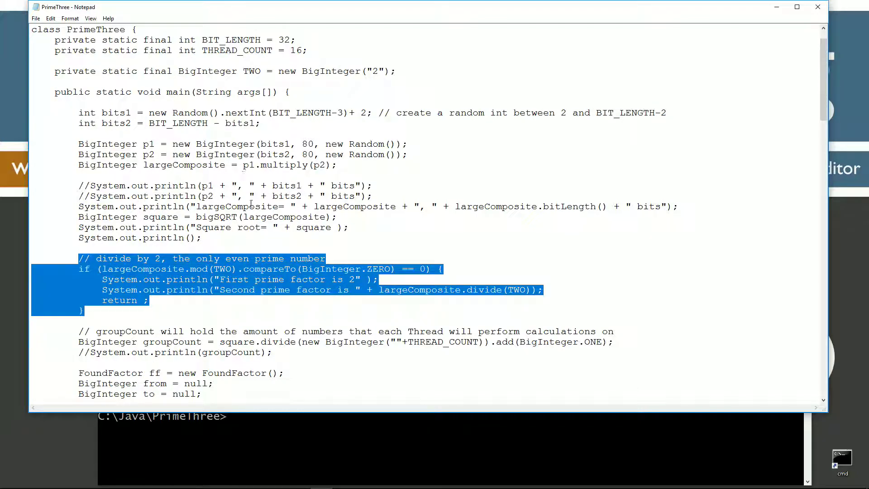
pyautogui.moveTo(170, 259); pyautogui.dragTo(129, 259)
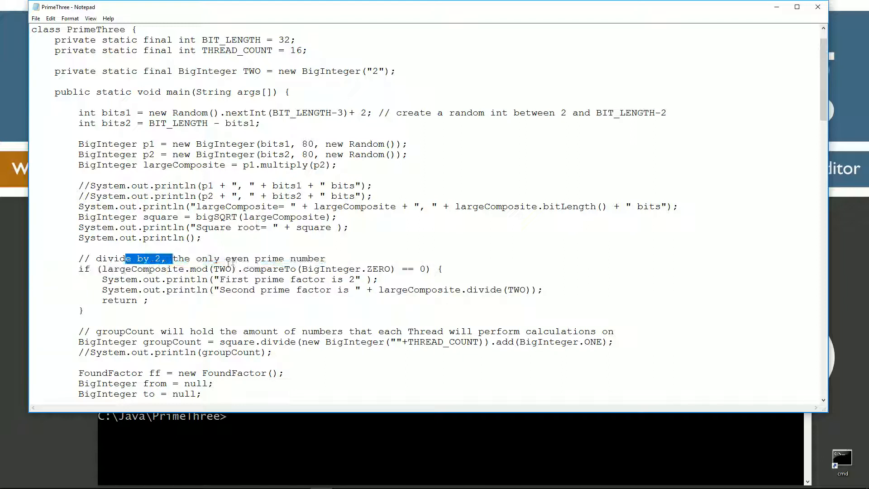
pyautogui.moveTo(197, 259); pyautogui.dragTo(326, 259)
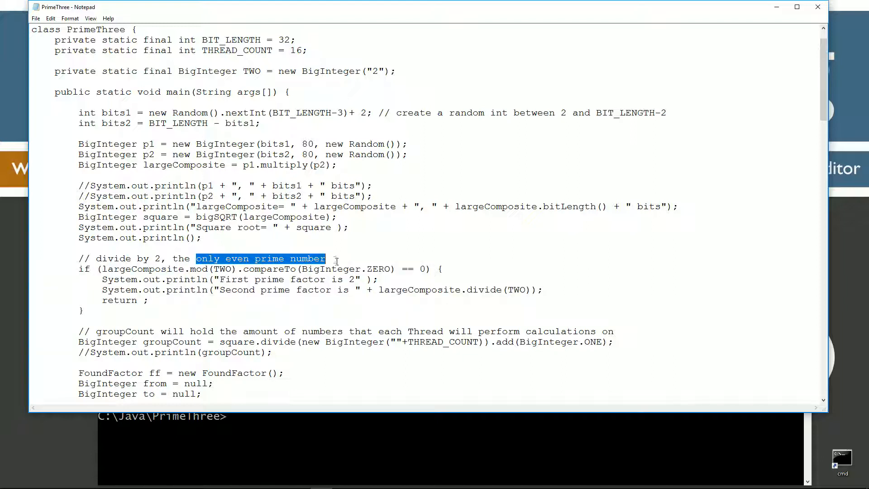
pyautogui.click(192, 268)
pyautogui.doubleClick(196, 269)
pyautogui.click(224, 269)
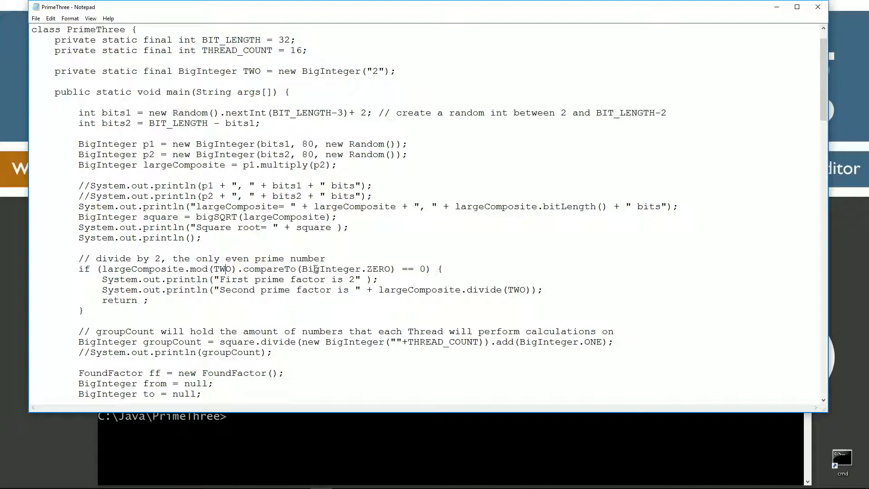
pyautogui.doubleClick(426, 269)
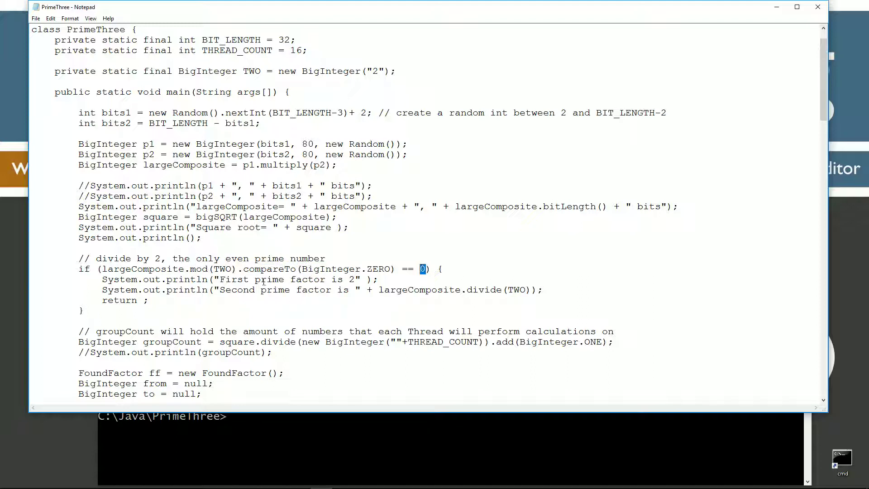
pyautogui.moveTo(221, 279); pyautogui.dragTo(360, 279)
pyautogui.click(224, 290)
pyautogui.moveTo(224, 290); pyautogui.dragTo(544, 291)
pyautogui.moveTo(149, 300); pyautogui.dragTo(103, 300)
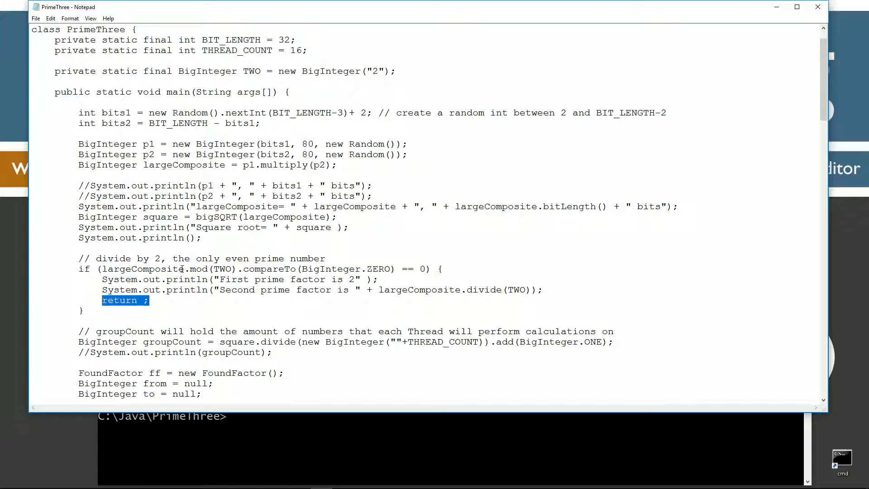
pyautogui.scroll(-2, 183, 268)
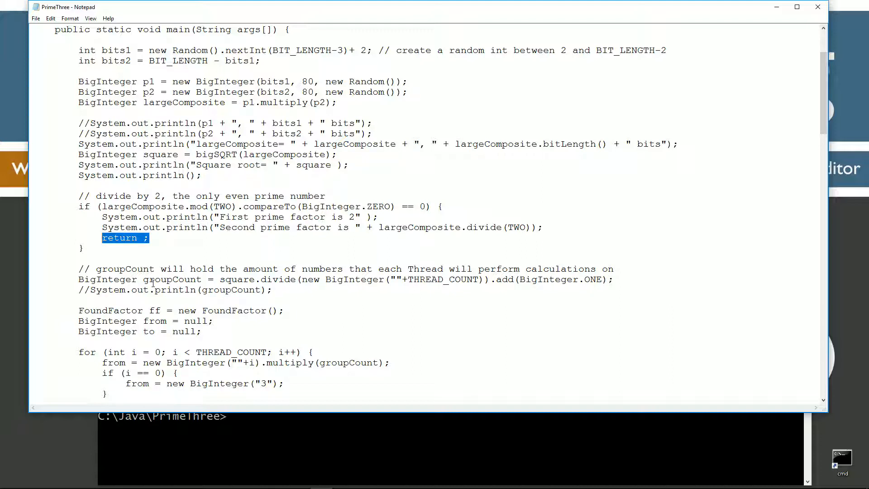
pyautogui.moveTo(144, 280); pyautogui.dragTo(202, 280)
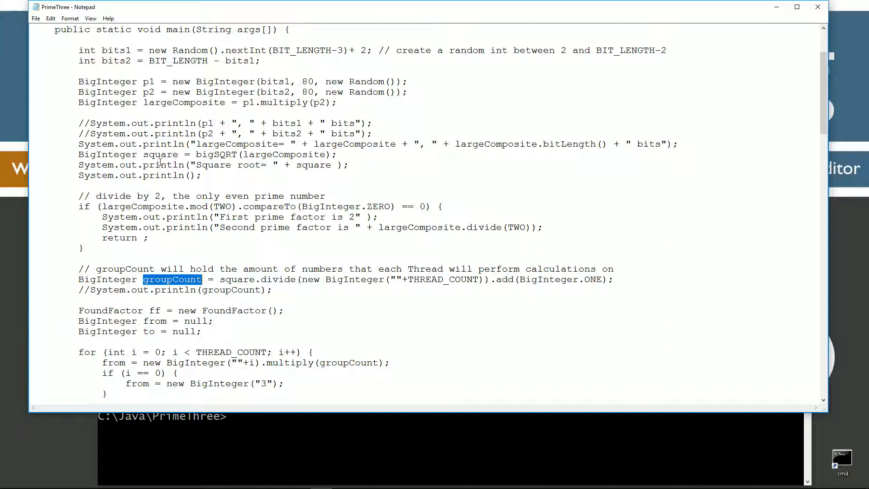
pyautogui.moveTo(147, 154); pyautogui.dragTo(181, 154)
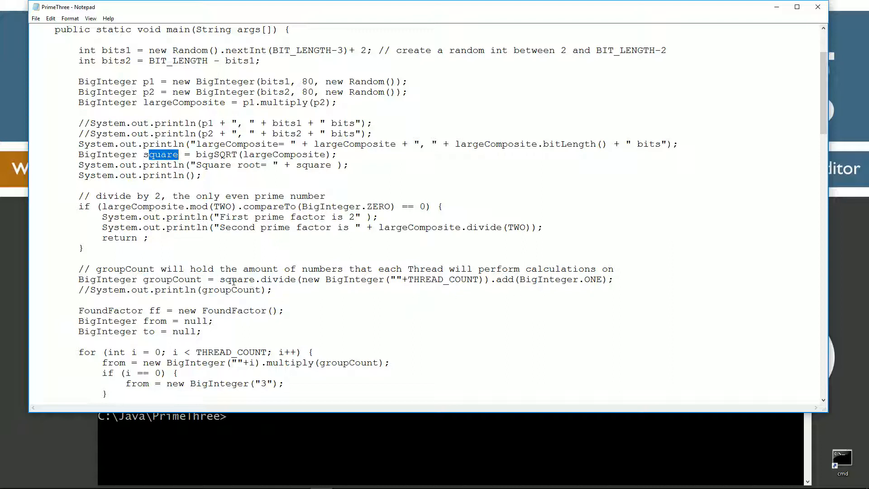
pyautogui.click(237, 283)
pyautogui.moveTo(304, 280); pyautogui.dragTo(483, 281)
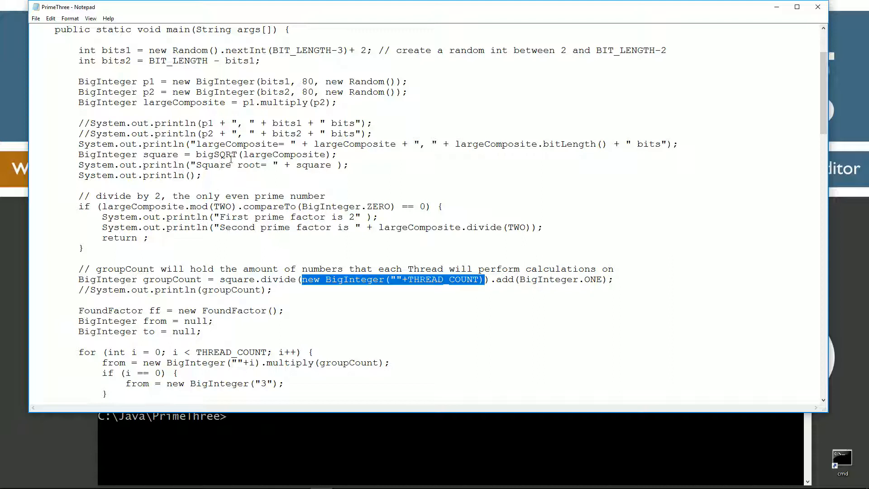
pyautogui.click(277, 279)
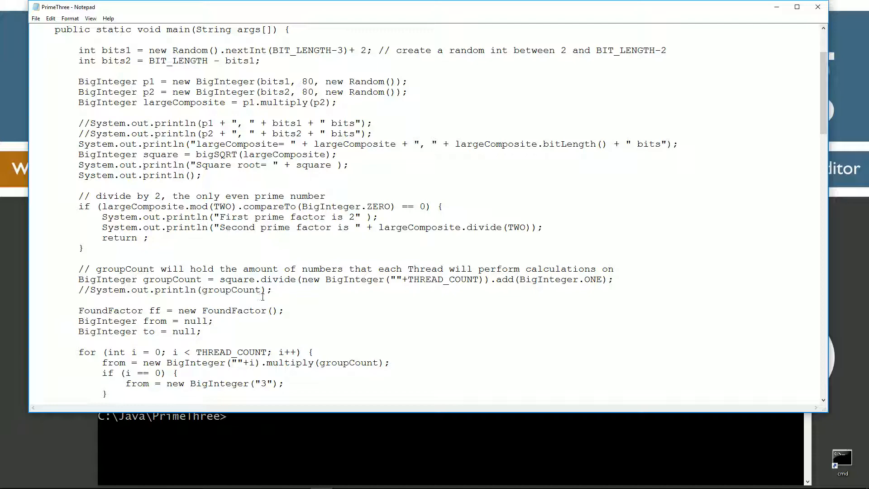
pyautogui.click(142, 280)
pyautogui.scroll(-2, 252, 277)
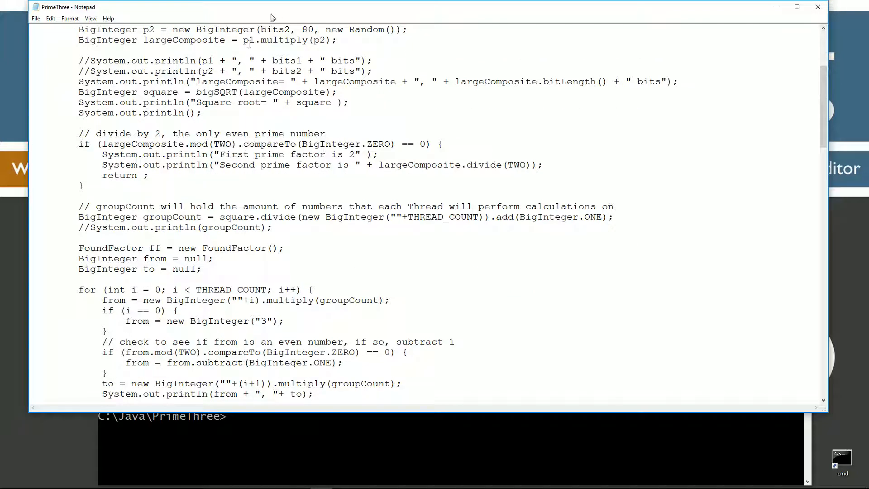
pyautogui.moveTo(79, 228); pyautogui.dragTo(287, 231)
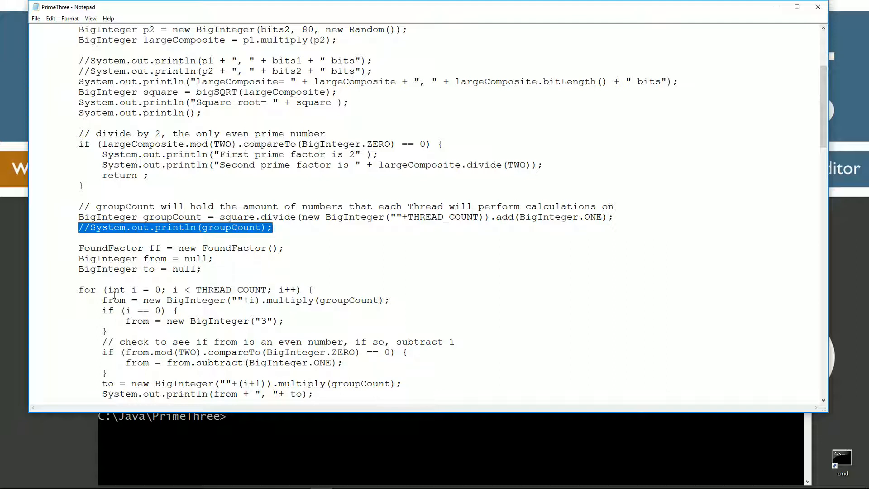
pyautogui.moveTo(77, 287); pyautogui.dragTo(169, 311)
pyautogui.scroll(-3, 170, 306)
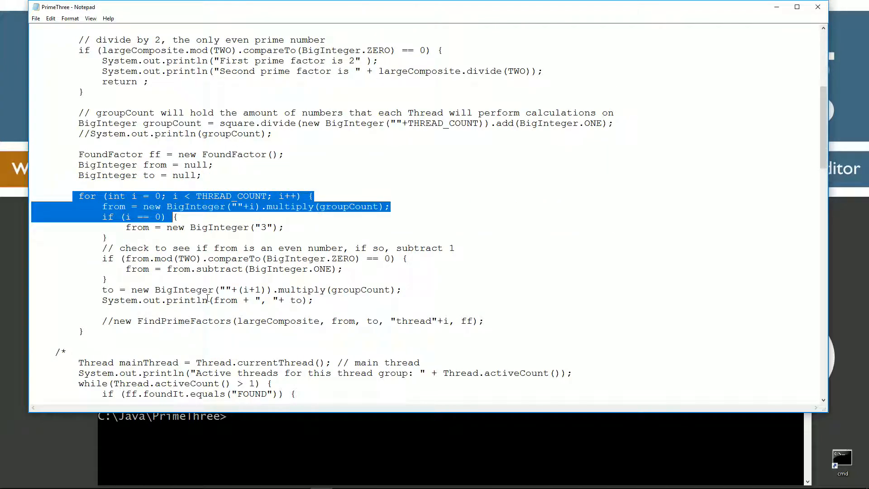
pyautogui.click(143, 206)
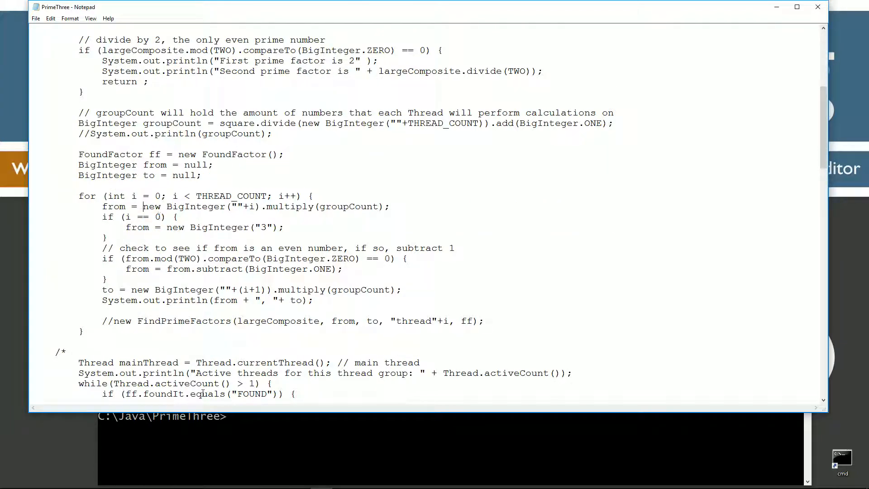
pyautogui.click(211, 434)
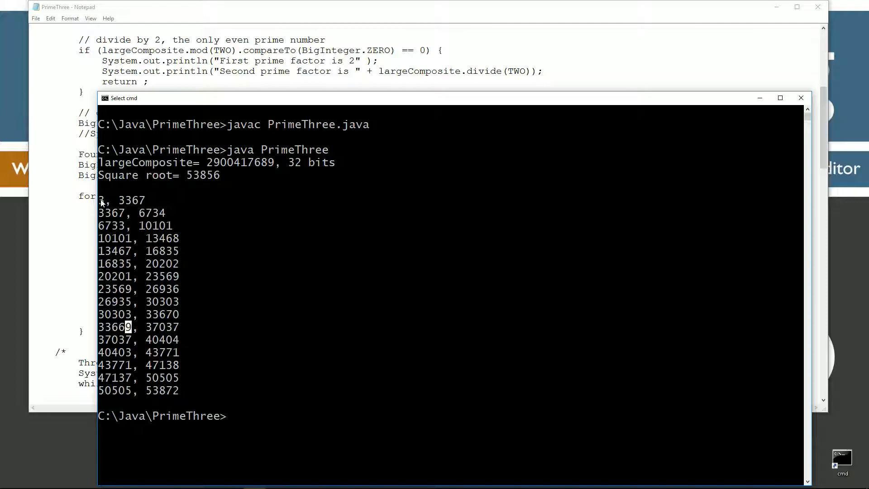
pyautogui.click(81, 237)
pyautogui.moveTo(103, 217); pyautogui.dragTo(294, 227)
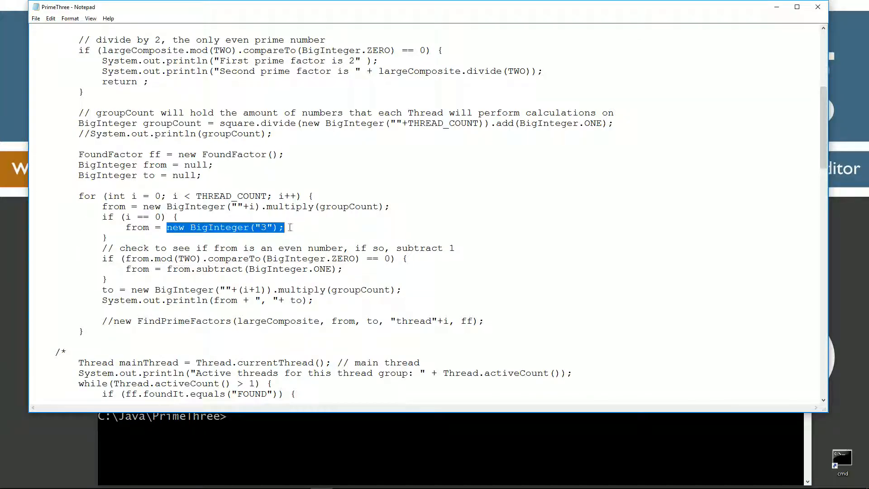
pyautogui.moveTo(103, 206); pyautogui.dragTo(131, 206)
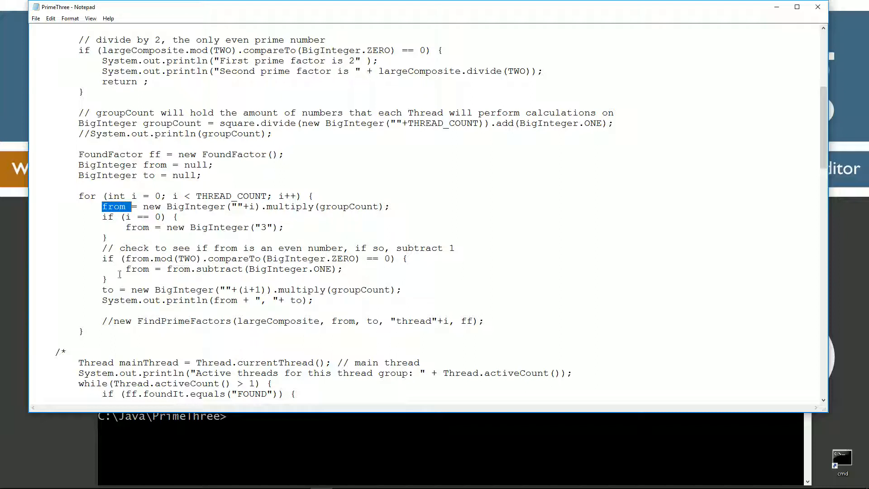
pyautogui.click(163, 434)
pyautogui.moveTo(98, 200)
pyautogui.mouseDown()
pyautogui.moveTo(125, 213)
pyautogui.moveTo(124, 226)
pyautogui.moveTo(165, 213)
pyautogui.mouseUp()
pyautogui.click(165, 215)
pyautogui.moveTo(101, 321); pyautogui.dragTo(501, 318)
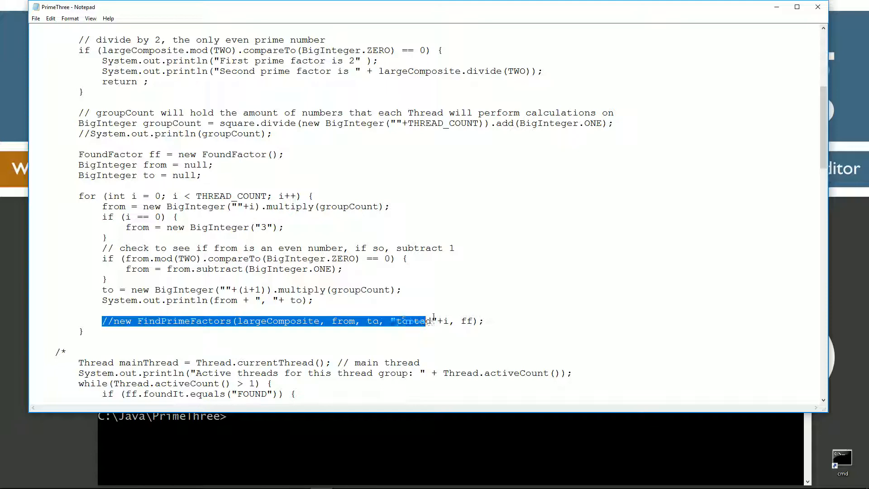
pyautogui.scroll(-2, 442, 320)
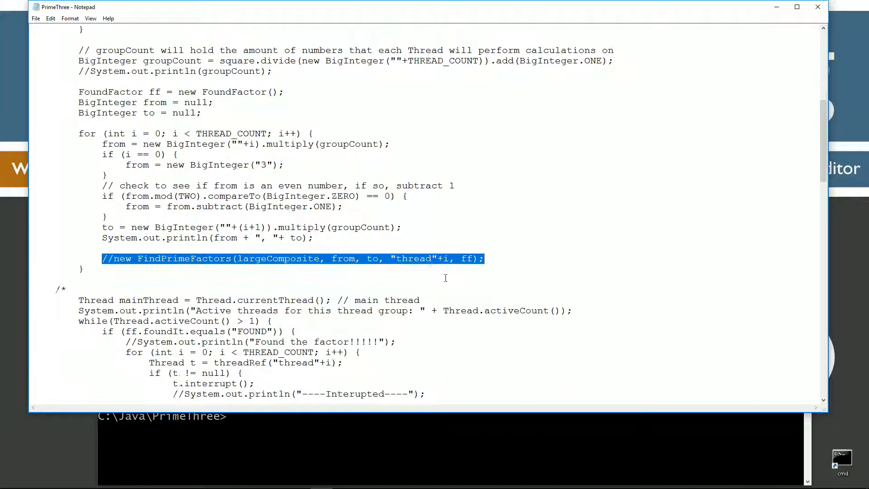
pyautogui.click(140, 259)
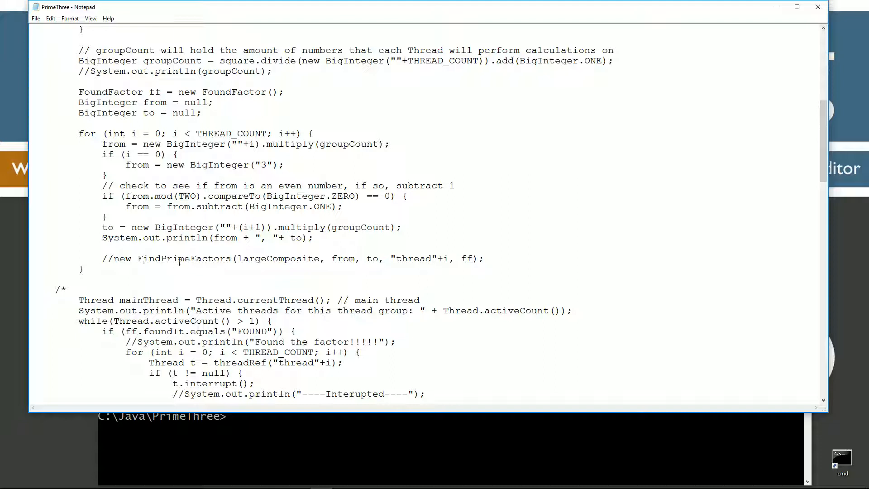
pyautogui.moveTo(138, 259); pyautogui.dragTo(232, 258)
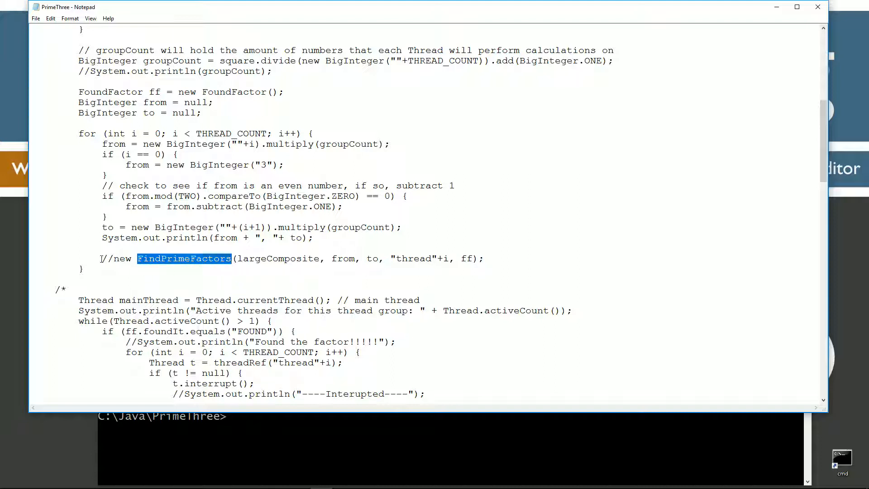
pyautogui.scroll(-4, 100, 259)
pyautogui.moveTo(54, 164); pyautogui.dragTo(109, 356)
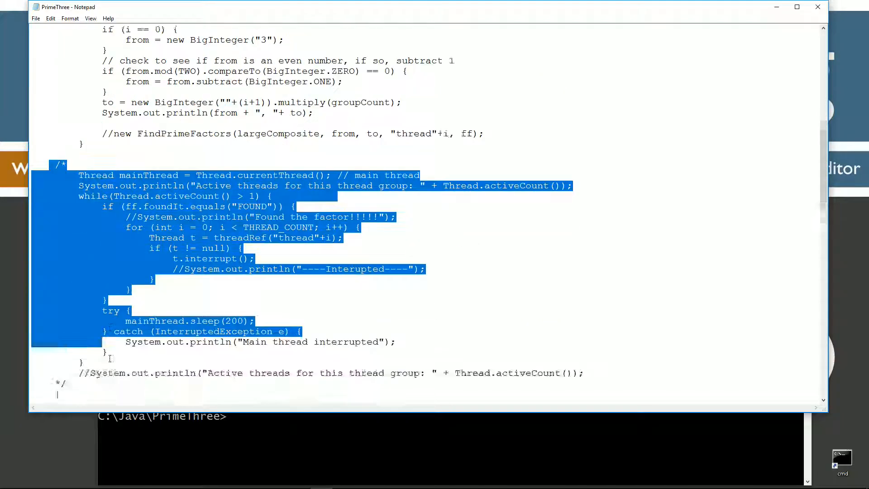
pyautogui.scroll(-3, 109, 357)
pyautogui.click(63, 290)
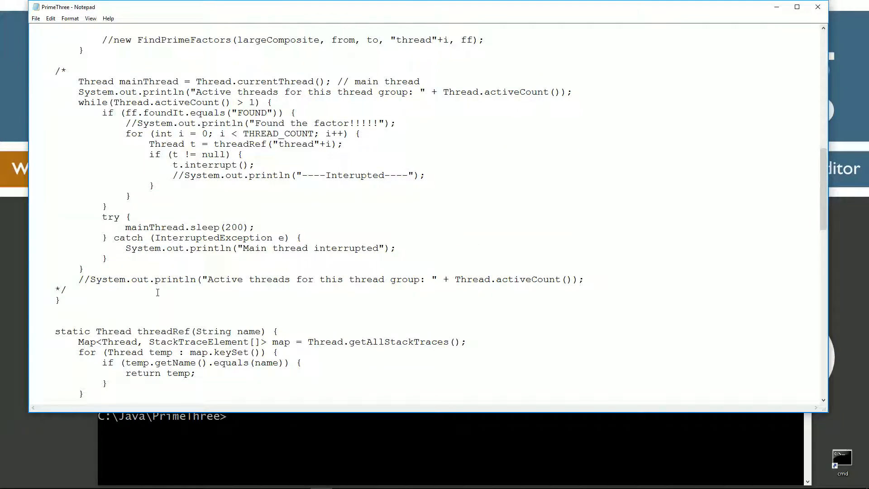
pyautogui.scroll(3, 252, 278)
pyautogui.scroll(2, 258, 274)
pyautogui.scroll(4, 260, 259)
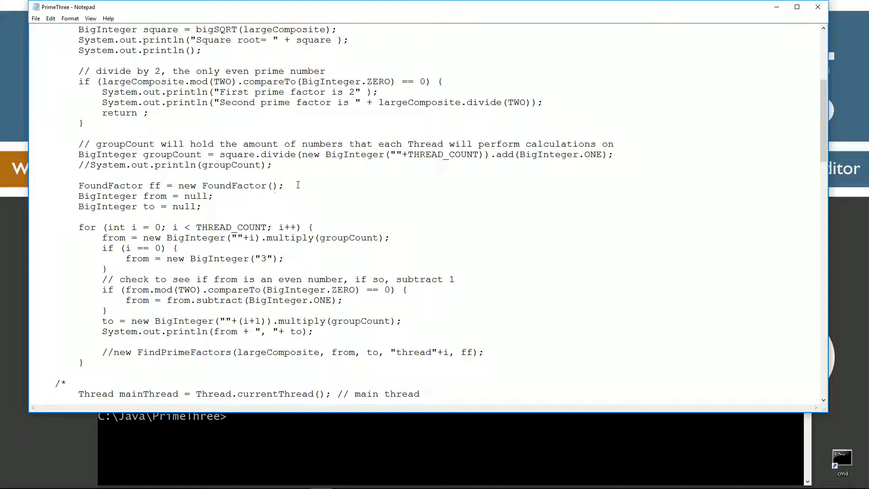
pyautogui.scroll(-5, 314, 198)
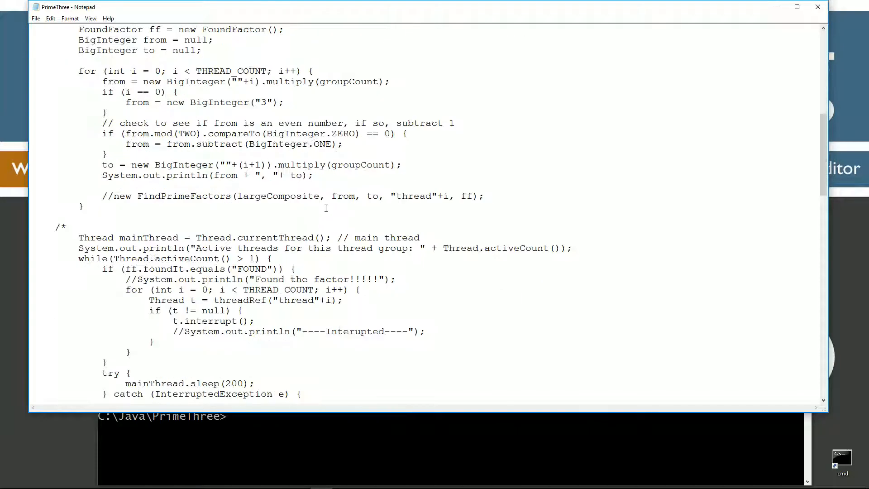
pyautogui.scroll(-5, 319, 204)
pyautogui.scroll(-5, 322, 210)
pyautogui.scroll(-3, 327, 217)
pyautogui.scroll(-5, 327, 217)
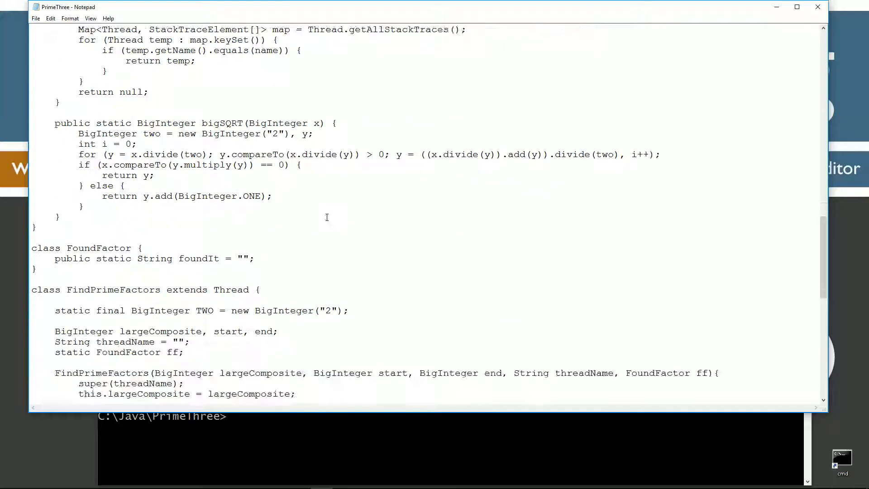
pyautogui.moveTo(32, 247)
pyautogui.mouseDown()
pyautogui.moveTo(42, 275)
pyautogui.moveTo(129, 260)
pyautogui.mouseUp()
pyautogui.click(42, 275)
pyautogui.hotkey('shift', 'Left')
pyautogui.hotkey('shift', 'Left')
pyautogui.hotkey('shift', 'Left')
pyautogui.click(149, 259)
pyautogui.moveTo(180, 258); pyautogui.dragTo(254, 258)
pyautogui.moveTo(65, 272); pyautogui.dragTo(31, 248)
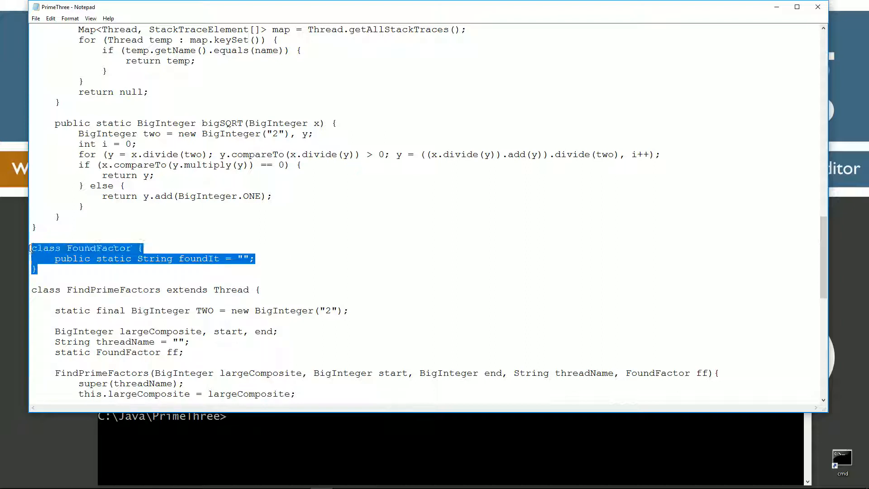
pyautogui.click(110, 259)
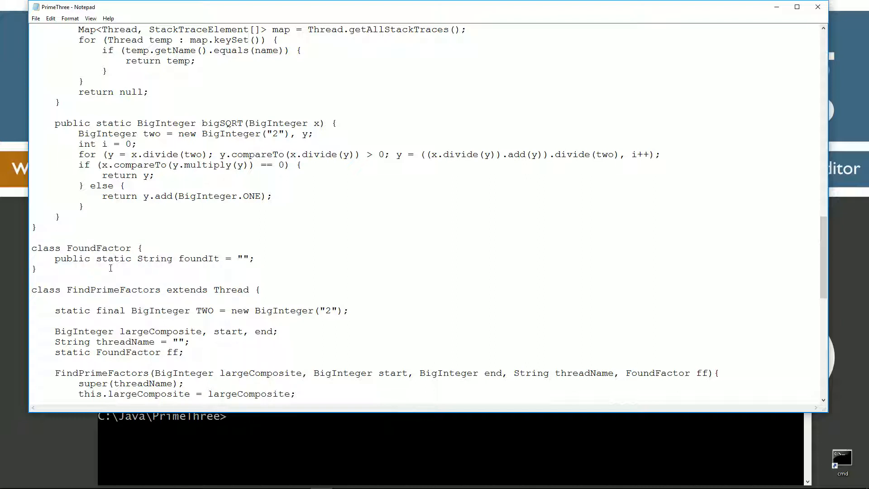
pyautogui.moveTo(256, 258)
pyautogui.mouseDown()
pyautogui.moveTo(137, 259)
pyautogui.moveTo(264, 258)
pyautogui.mouseUp()
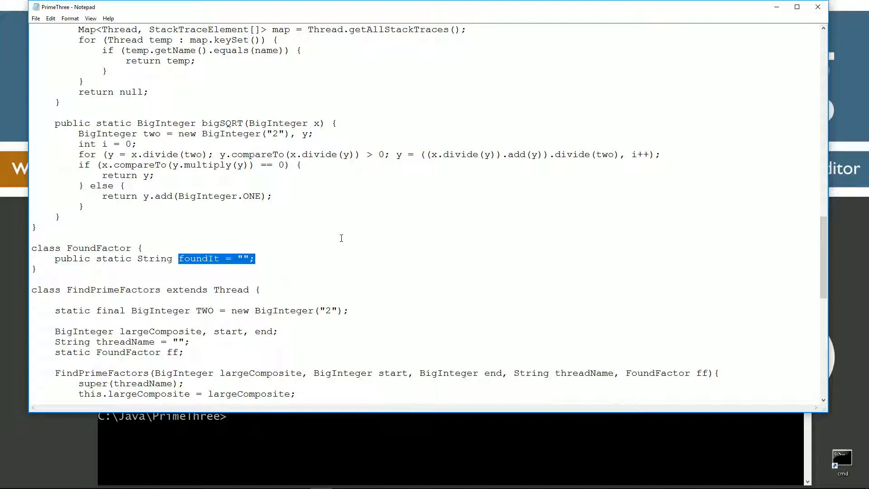
pyautogui.scroll(-2, 341, 237)
pyautogui.moveTo(67, 227); pyautogui.dragTo(246, 227)
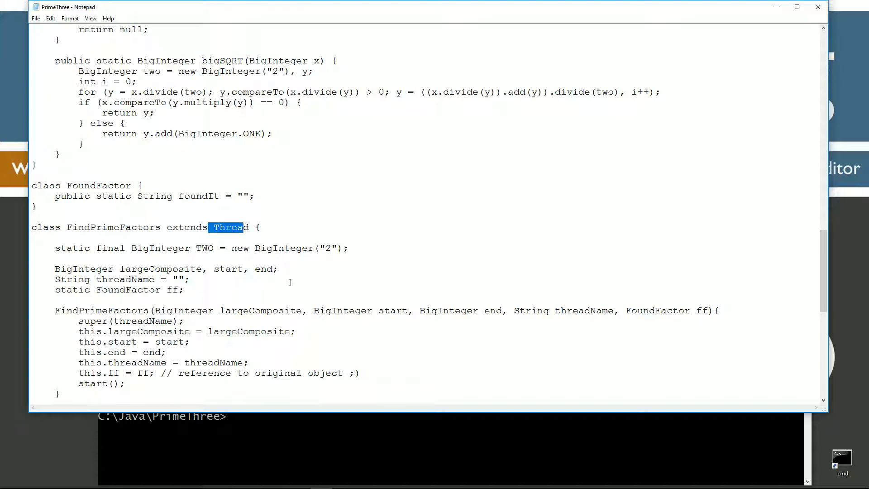
pyautogui.moveTo(185, 290); pyautogui.dragTo(55, 248)
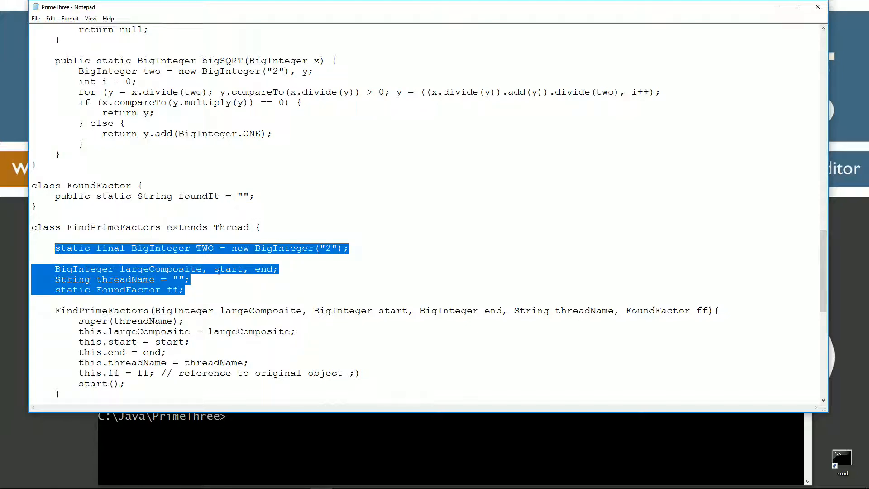
pyautogui.scroll(-2, 233, 274)
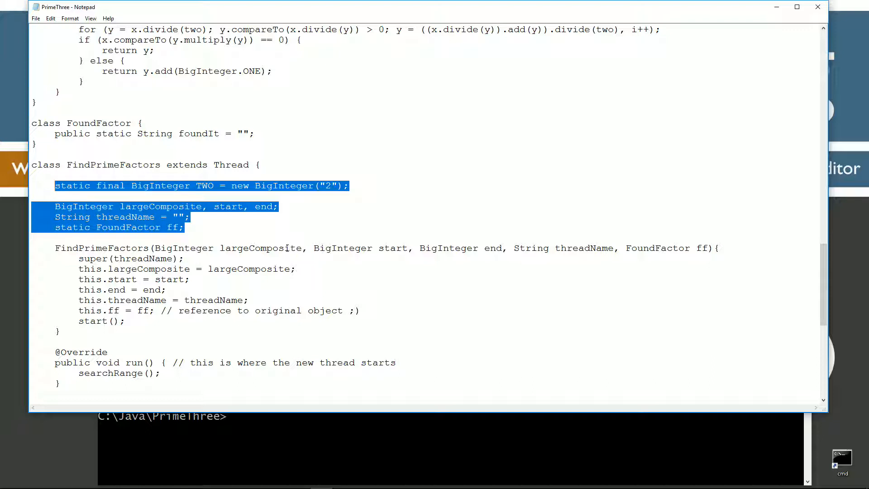
pyautogui.click(121, 207)
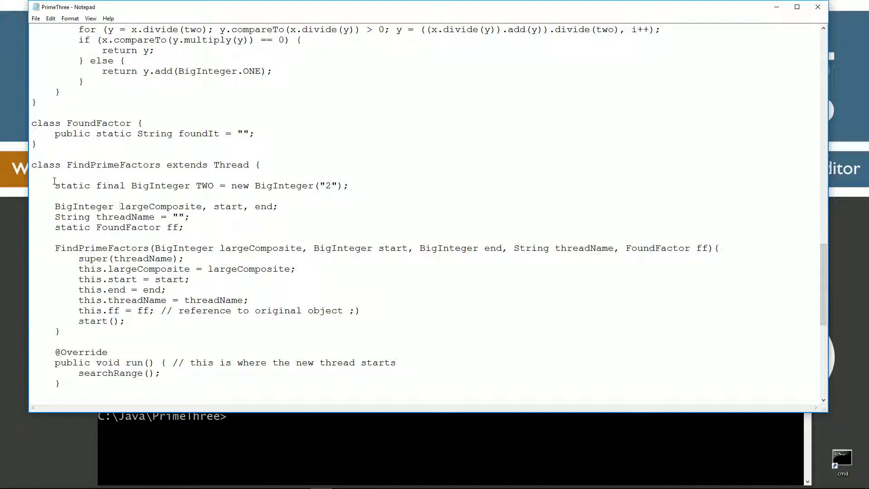
pyautogui.moveTo(55, 185); pyautogui.dragTo(351, 185)
pyautogui.click(207, 186)
pyautogui.moveTo(215, 186); pyautogui.dragTo(185, 186)
pyautogui.moveTo(55, 206); pyautogui.dragTo(197, 228)
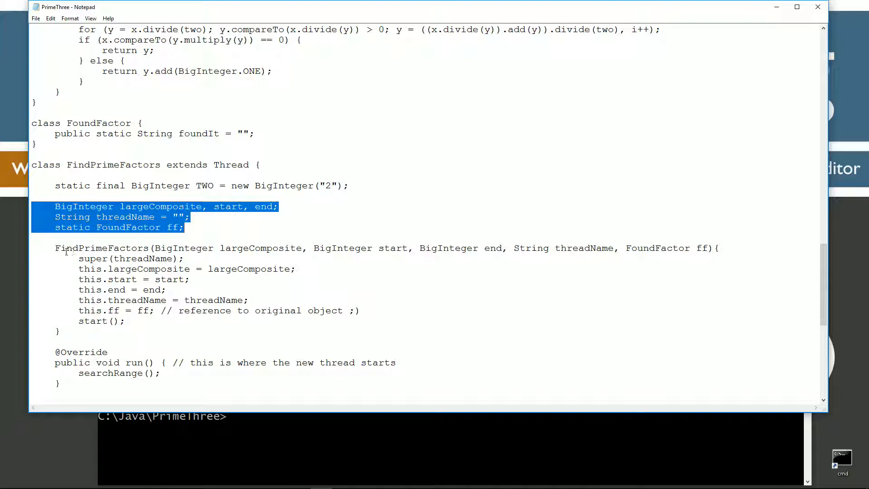
pyautogui.moveTo(55, 248); pyautogui.dragTo(148, 248)
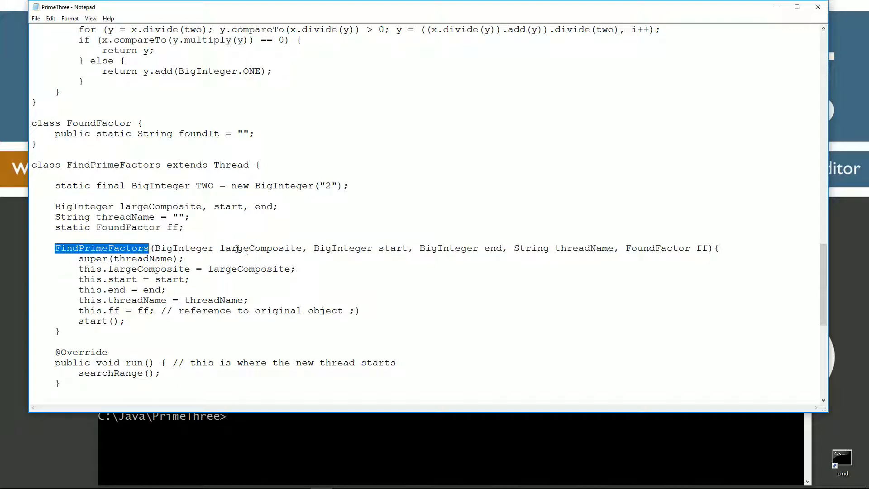
pyautogui.click(238, 249)
pyautogui.doubleClick(394, 247)
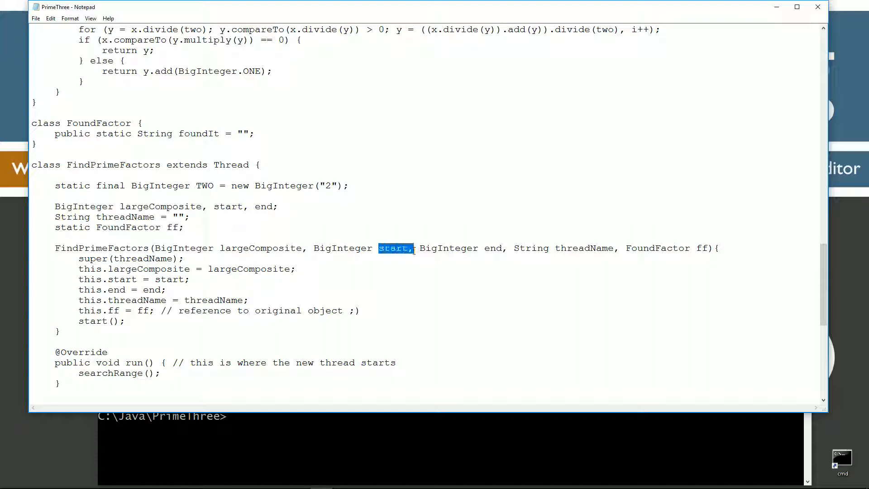
pyautogui.doubleClick(493, 248)
pyautogui.moveTo(566, 247); pyautogui.dragTo(630, 248)
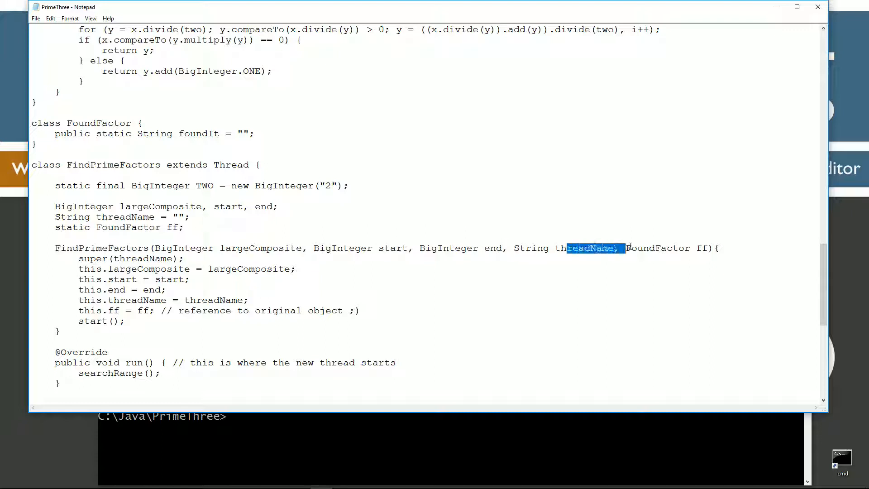
pyautogui.moveTo(710, 248); pyautogui.dragTo(626, 248)
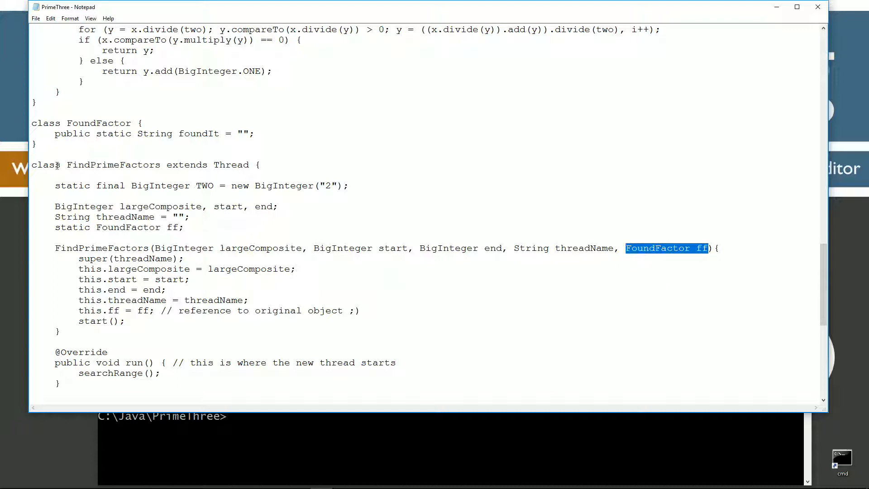
pyautogui.moveTo(52, 134); pyautogui.dragTo(255, 133)
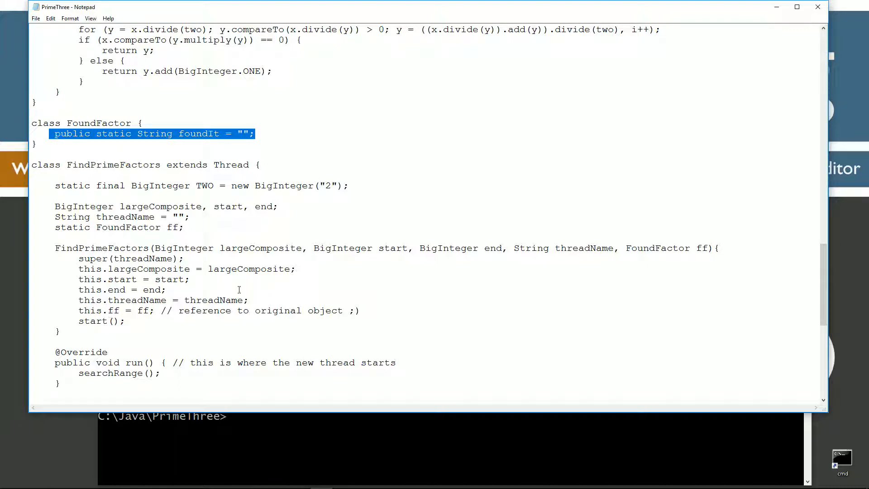
pyautogui.scroll(-3, 239, 289)
pyautogui.scroll(-2, 239, 289)
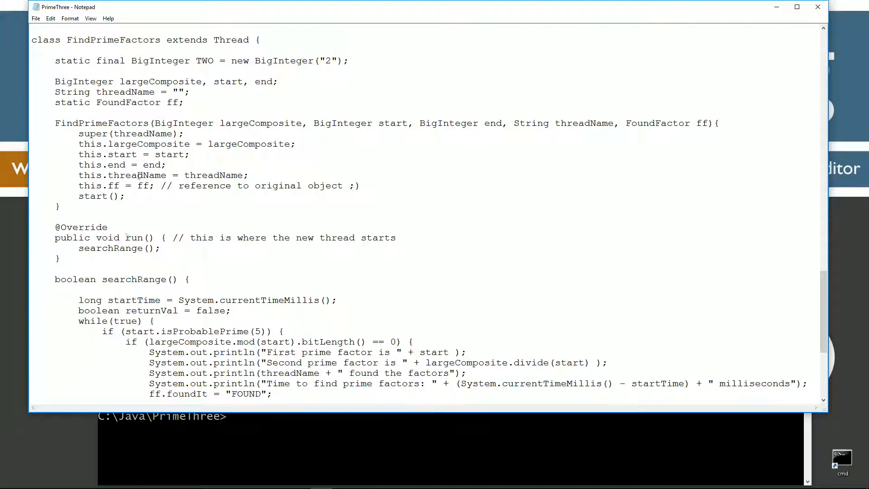
pyautogui.moveTo(78, 196); pyautogui.dragTo(127, 204)
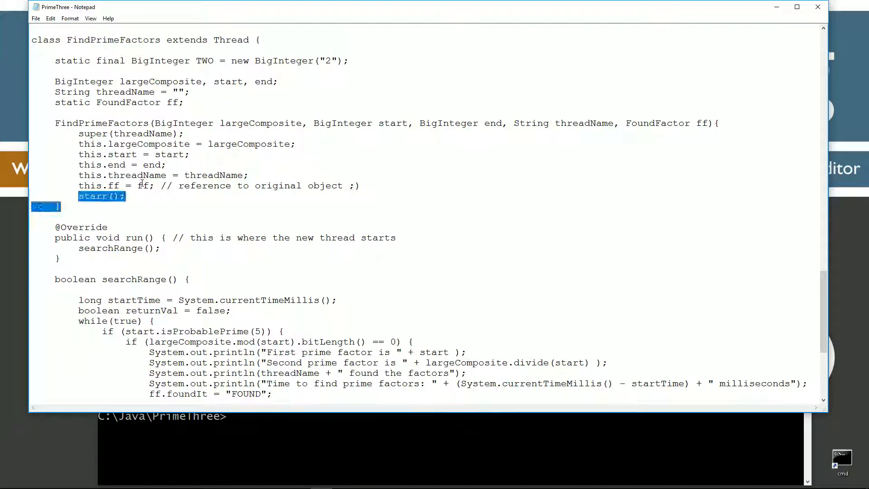
pyautogui.click(90, 196)
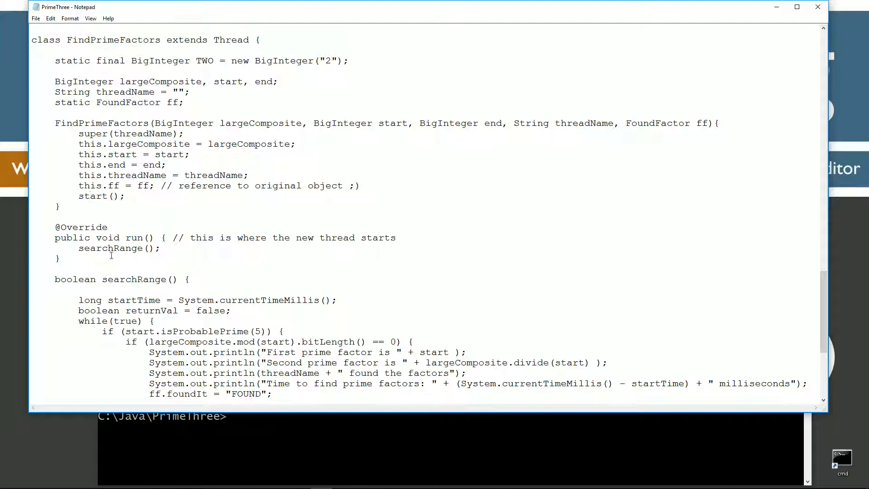
pyautogui.moveTo(79, 196); pyautogui.dragTo(125, 197)
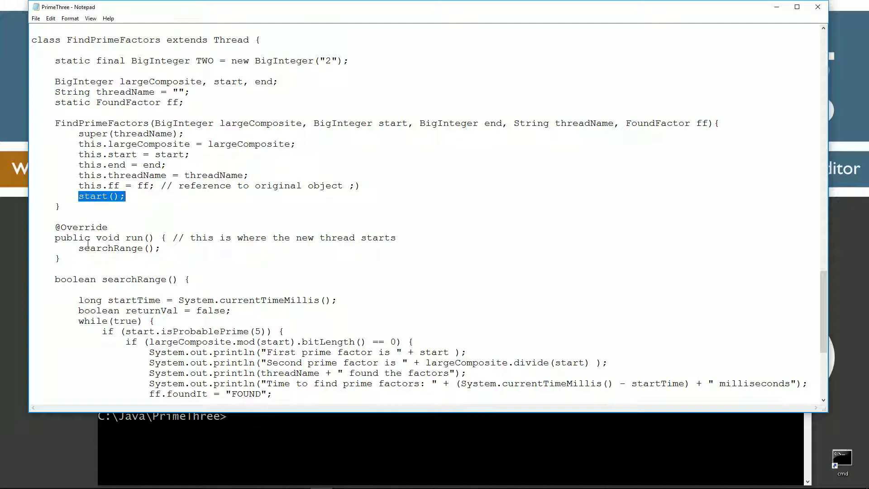
pyautogui.doubleClick(134, 238)
pyautogui.moveTo(162, 40); pyautogui.dragTo(257, 40)
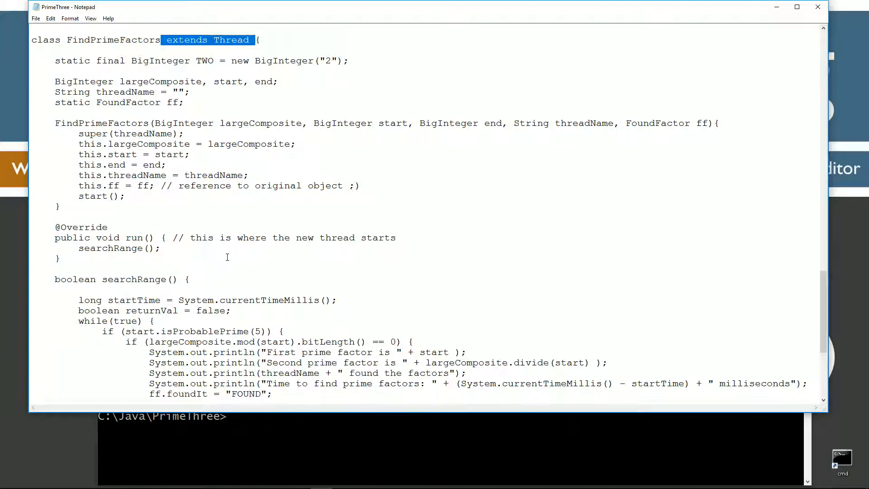
pyautogui.scroll(-2, 227, 256)
pyautogui.moveTo(78, 186); pyautogui.dragTo(154, 186)
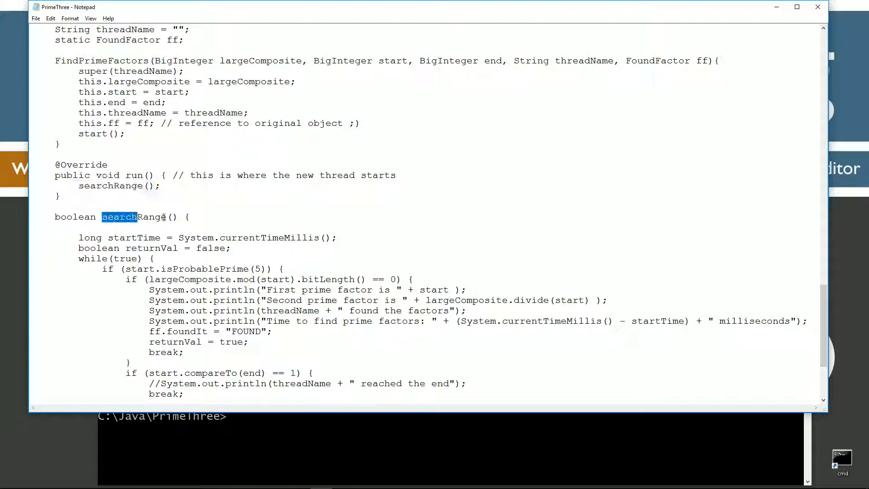
pyautogui.moveTo(103, 217); pyautogui.dragTo(185, 217)
pyautogui.scroll(-2, 221, 249)
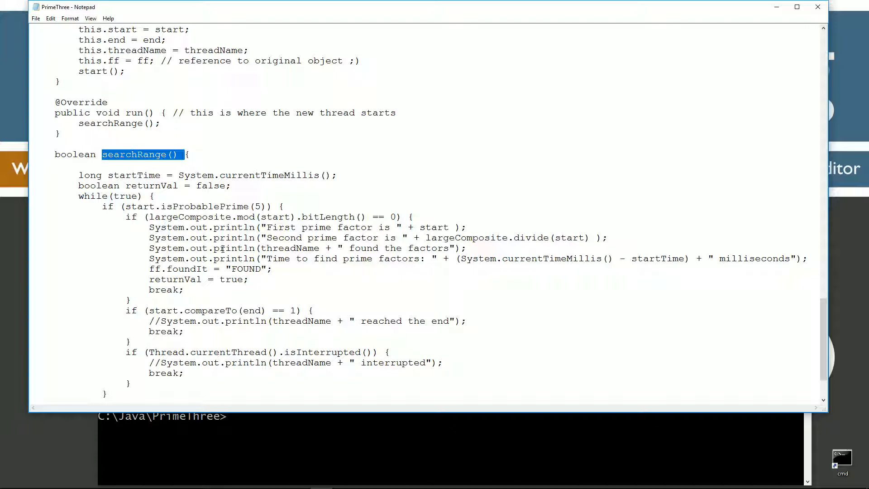
pyautogui.scroll(-1, 222, 249)
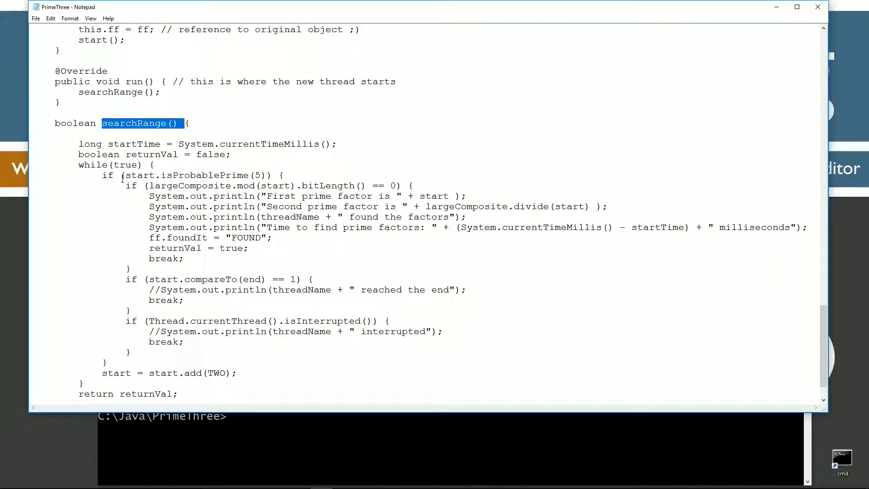
pyautogui.moveTo(121, 176); pyautogui.dragTo(266, 176)
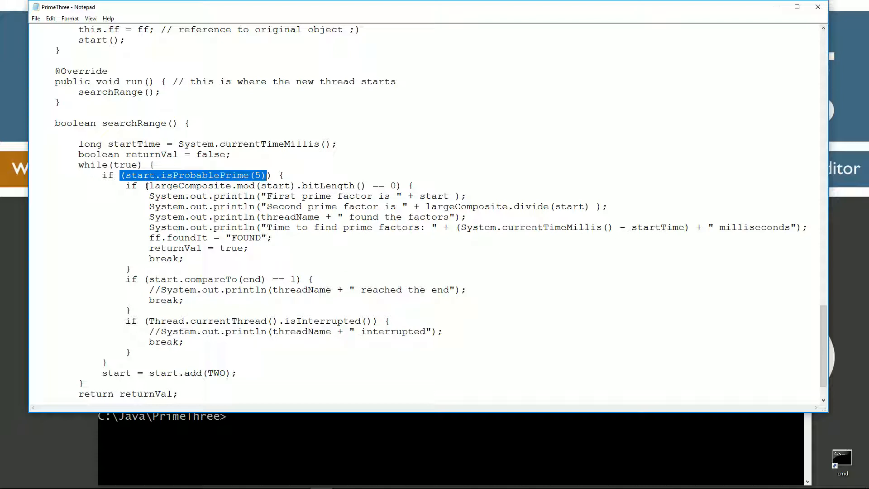
pyautogui.moveTo(149, 185); pyautogui.dragTo(397, 185)
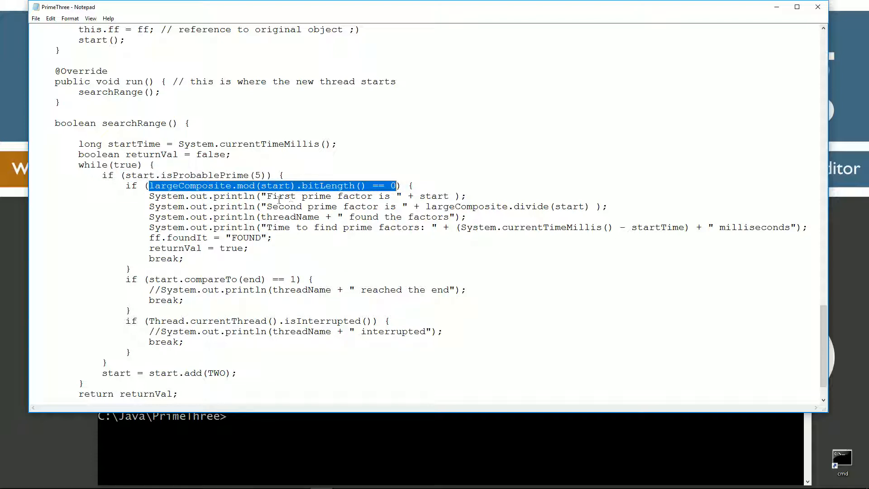
pyautogui.moveTo(268, 196); pyautogui.dragTo(400, 196)
pyautogui.moveTo(285, 207); pyautogui.dragTo(408, 207)
pyautogui.moveTo(262, 217); pyautogui.dragTo(445, 217)
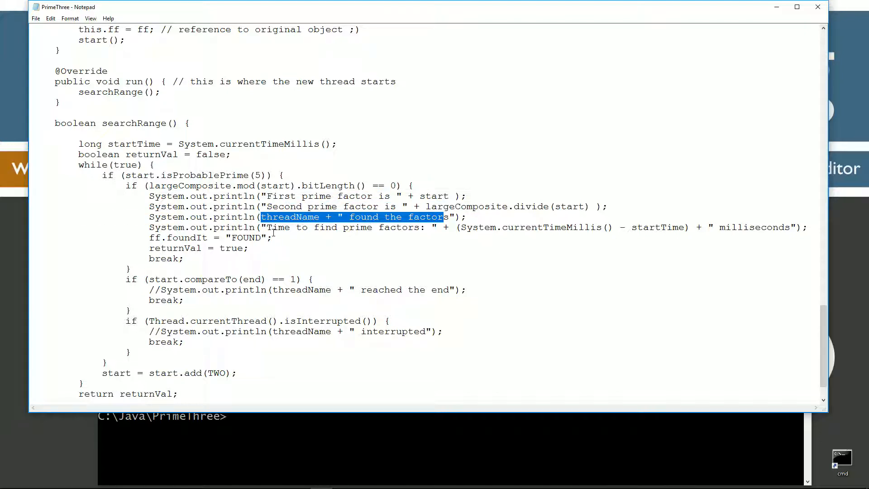
pyautogui.moveTo(266, 228); pyautogui.dragTo(427, 227)
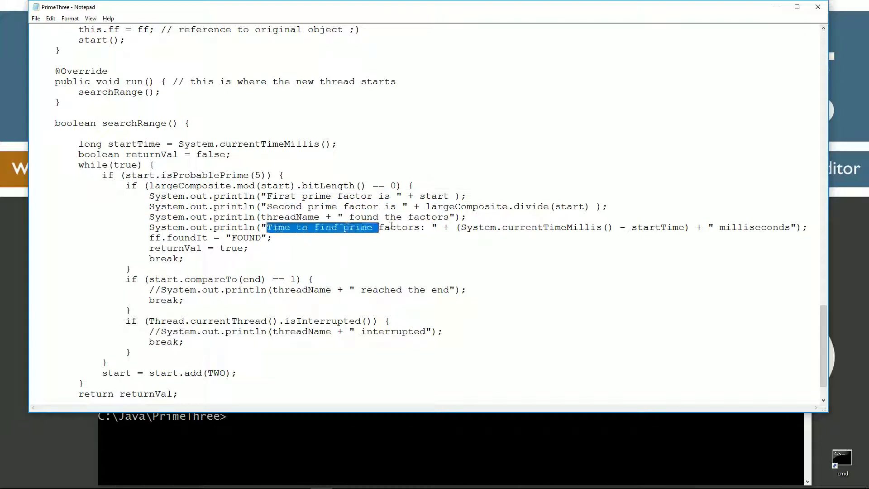
pyautogui.doubleClick(154, 238)
pyautogui.scroll(1, 408, 239)
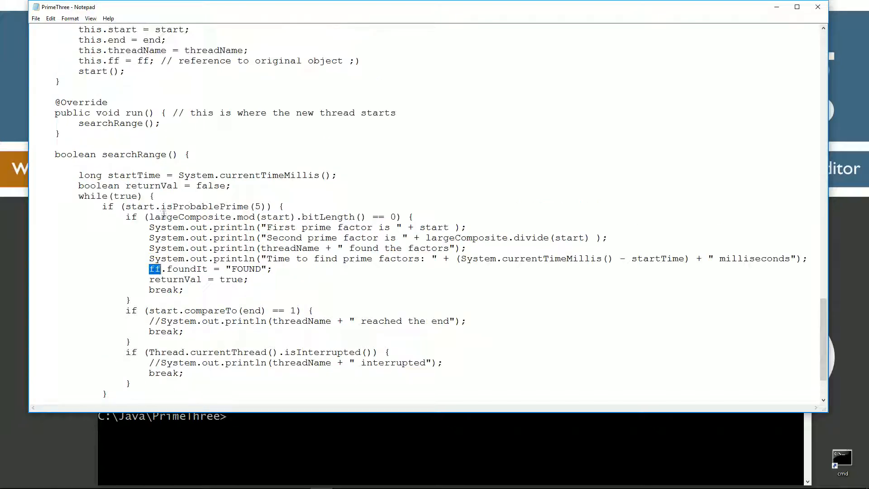
pyautogui.scroll(7, 158, 214)
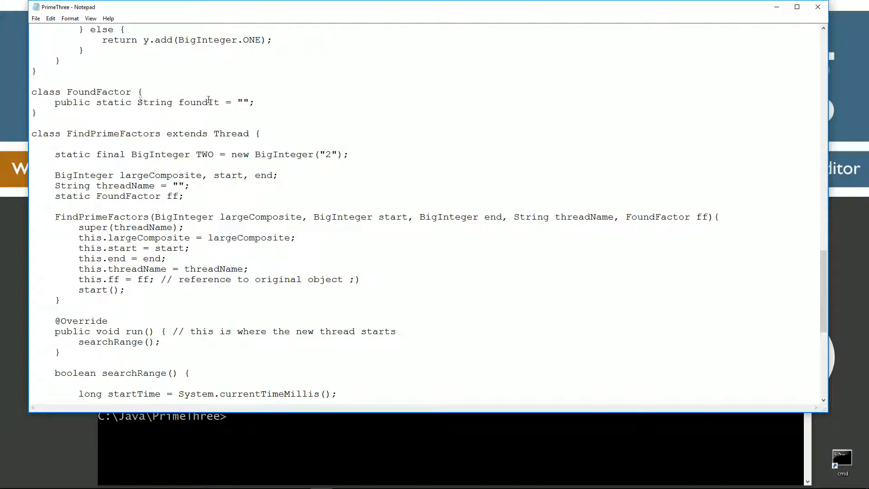
pyautogui.doubleClick(199, 102)
pyautogui.scroll(-9, 229, 253)
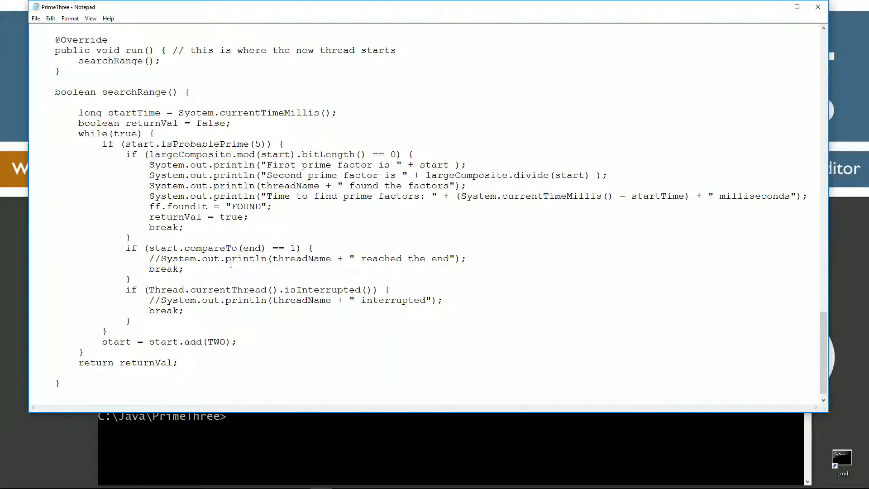
pyautogui.moveTo(226, 206); pyautogui.dragTo(273, 206)
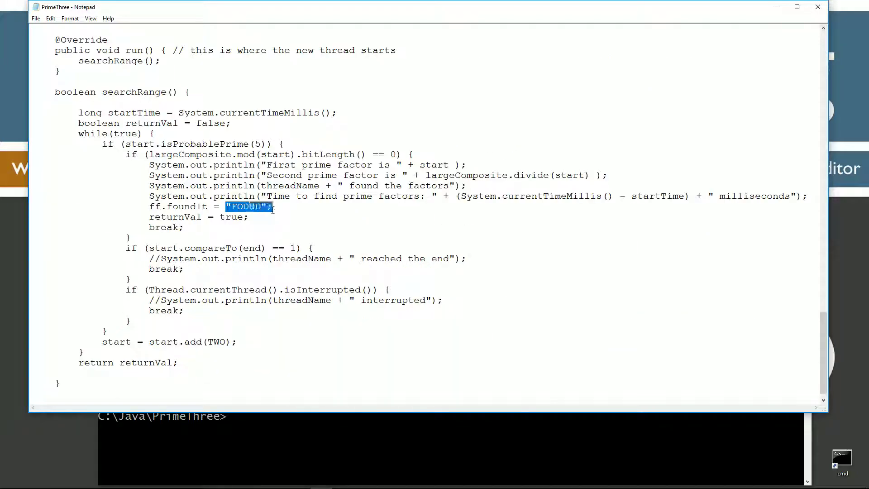
pyautogui.click(191, 217)
pyautogui.click(166, 227)
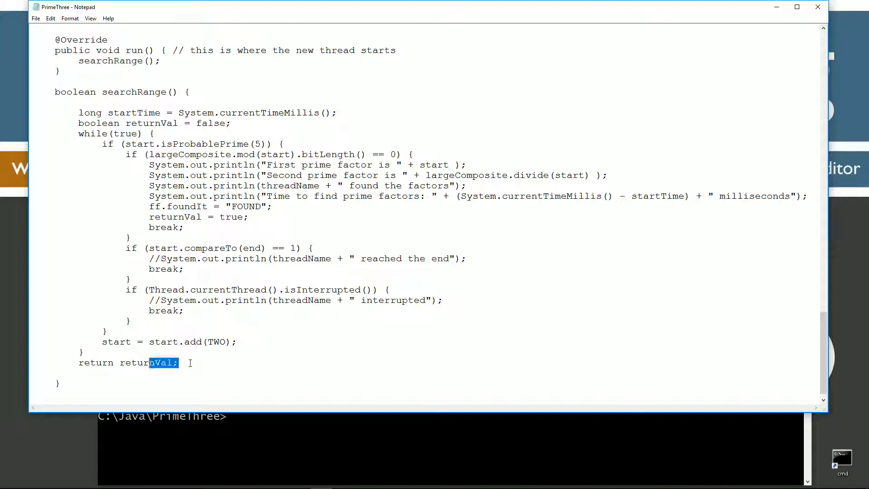
pyautogui.moveTo(202, 248); pyautogui.dragTo(207, 248)
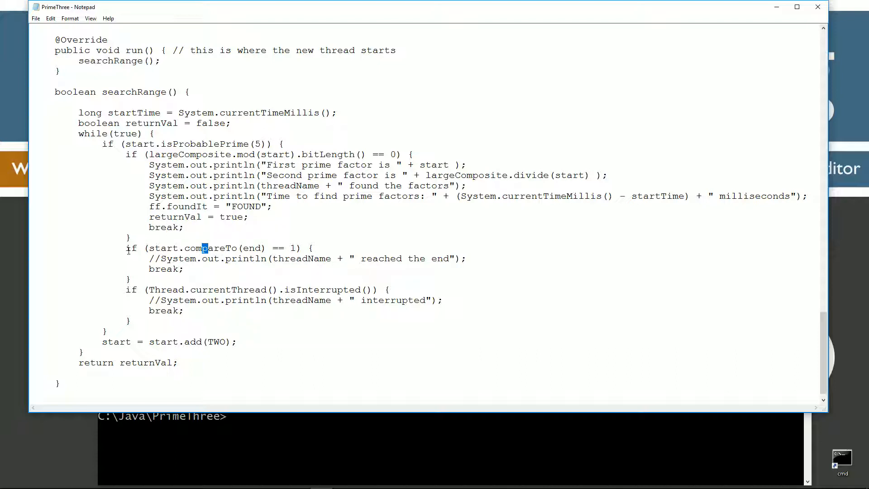
pyautogui.moveTo(125, 248); pyautogui.dragTo(129, 277)
pyautogui.moveTo(189, 248); pyautogui.dragTo(185, 248)
pyautogui.doubleClick(163, 249)
pyautogui.click(257, 249)
pyautogui.moveTo(290, 248); pyautogui.dragTo(296, 248)
pyautogui.click(154, 269)
pyautogui.doubleClick(163, 290)
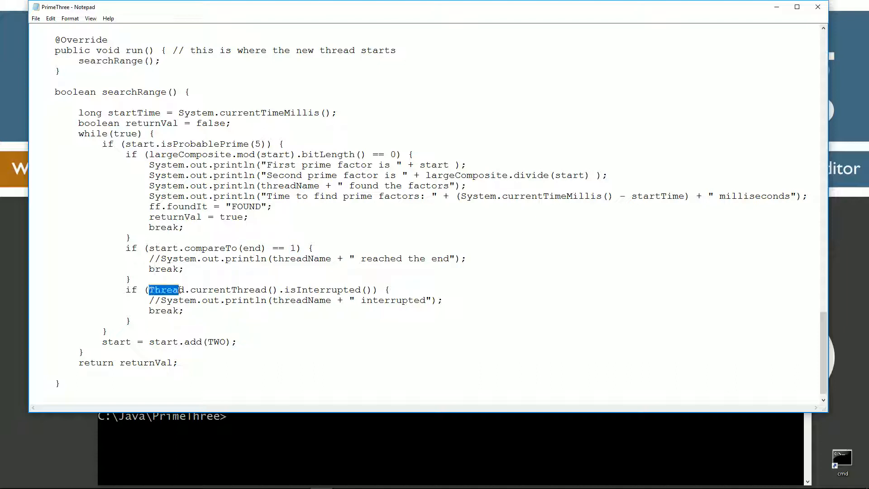
pyautogui.click(238, 290)
pyautogui.moveTo(284, 289); pyautogui.dragTo(370, 289)
pyautogui.doubleClick(166, 310)
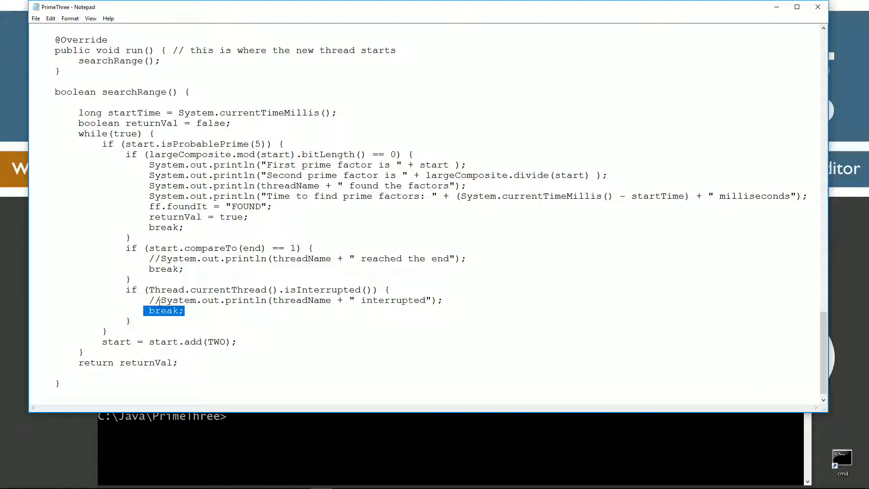
pyautogui.scroll(5, 183, 297)
pyautogui.scroll(5, 198, 297)
pyautogui.scroll(1, 199, 297)
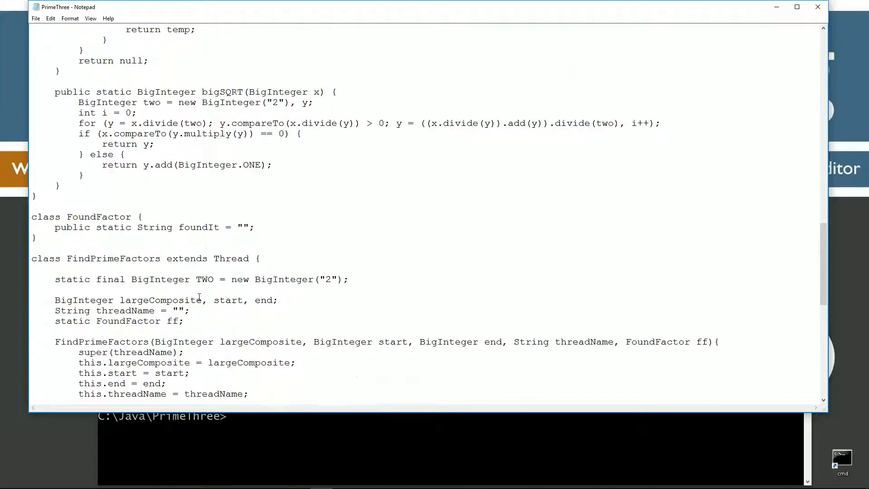
pyautogui.scroll(3, 265, 293)
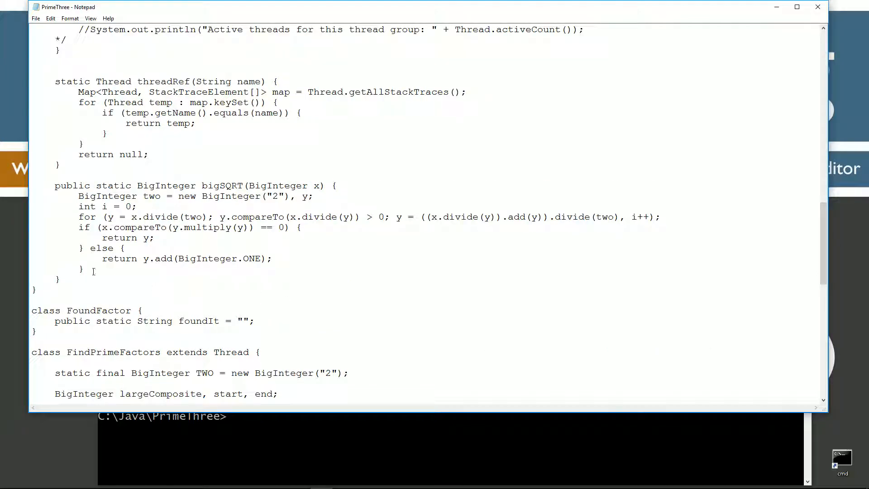
pyautogui.moveTo(55, 186); pyautogui.dragTo(99, 279)
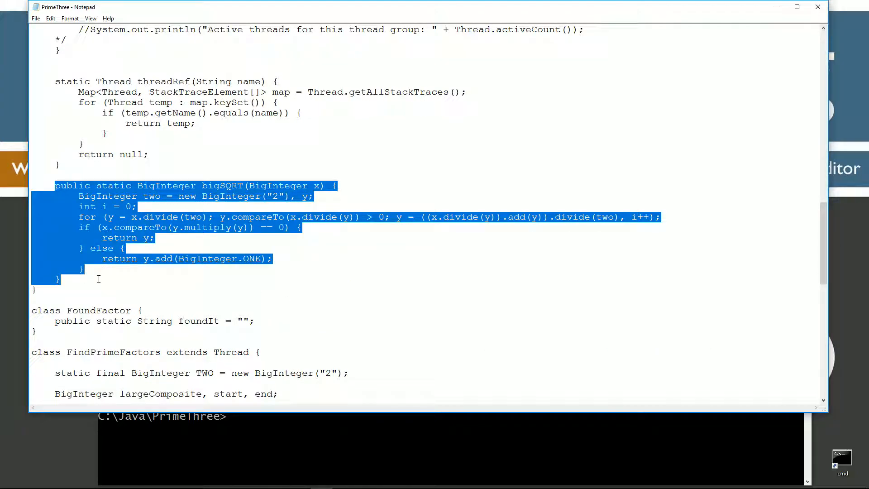
pyautogui.scroll(4, 281, 272)
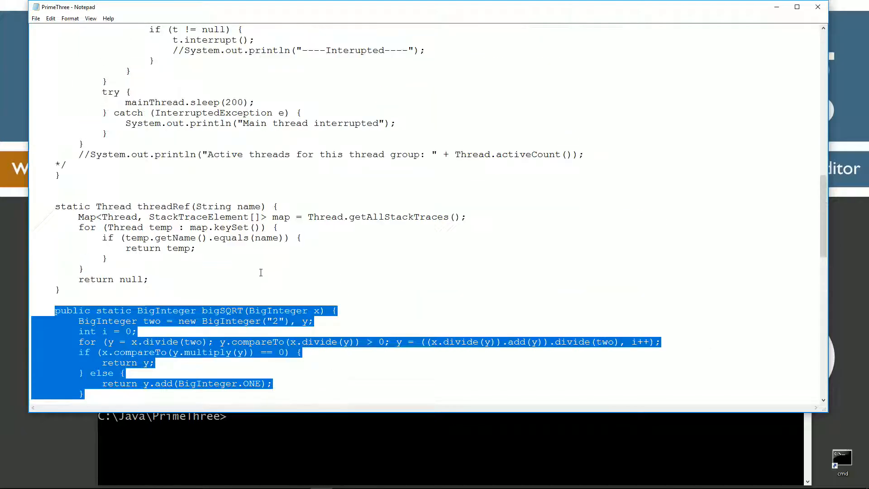
pyautogui.scroll(1, 203, 272)
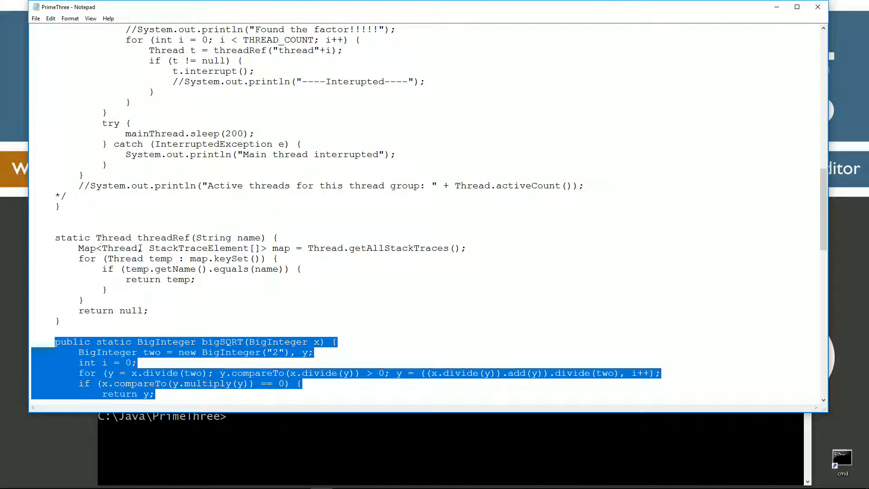
pyautogui.doubleClick(163, 238)
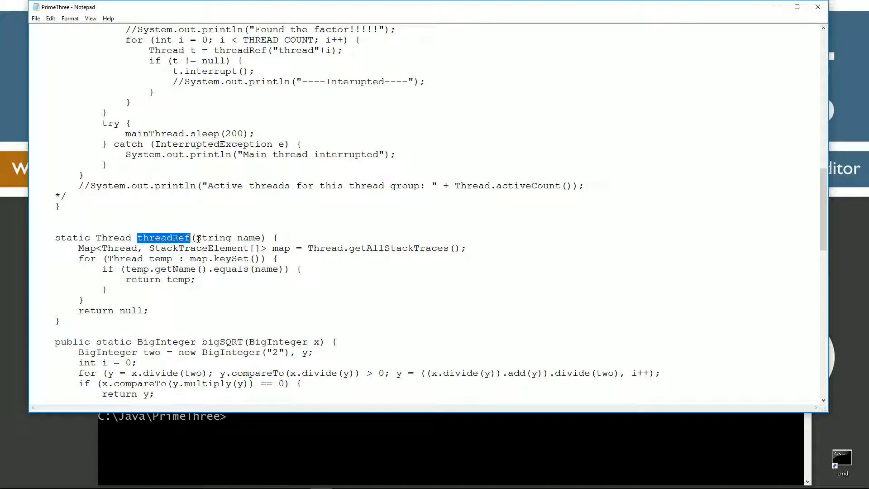
pyautogui.moveTo(196, 238); pyautogui.dragTo(262, 238)
pyautogui.scroll(3, 331, 258)
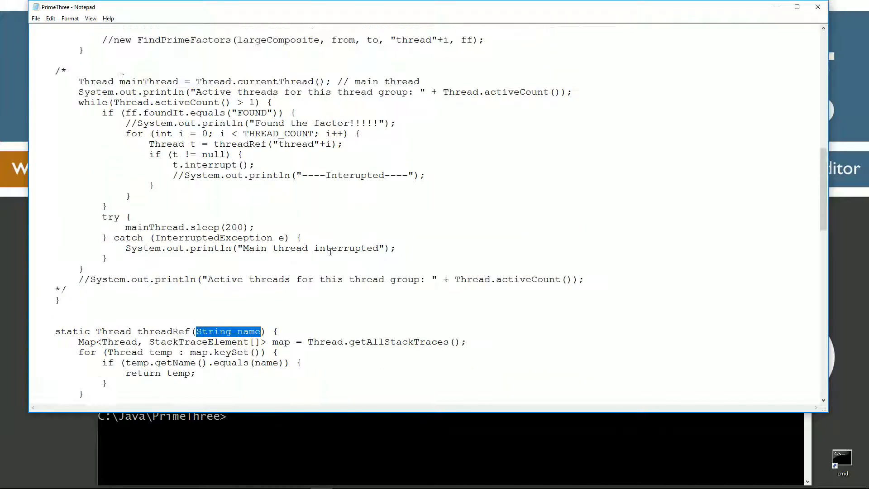
pyautogui.scroll(3, 331, 251)
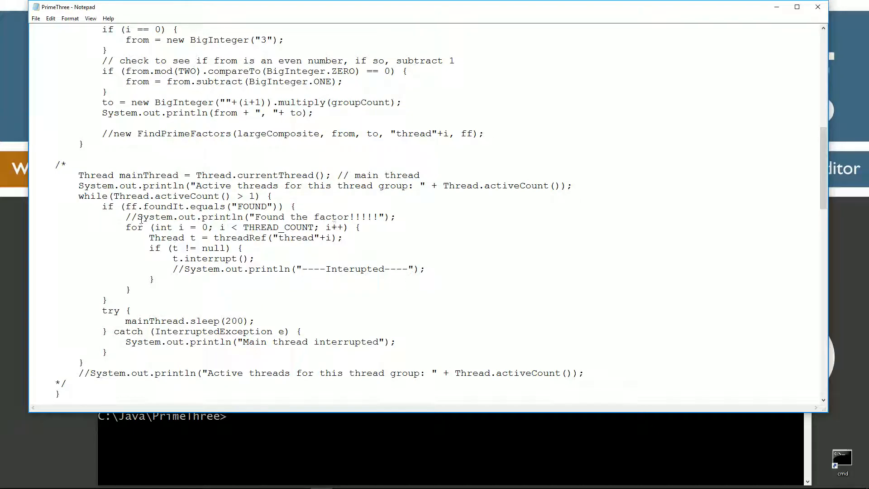
pyautogui.moveTo(103, 134); pyautogui.dragTo(111, 134)
pyautogui.press('Delete')
pyautogui.scroll(3, 153, 152)
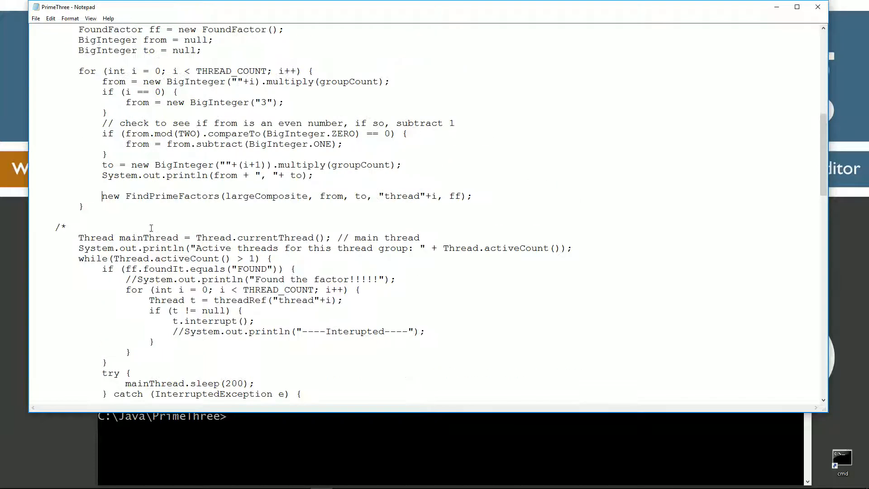
pyautogui.moveTo(80, 103); pyautogui.dragTo(84, 237)
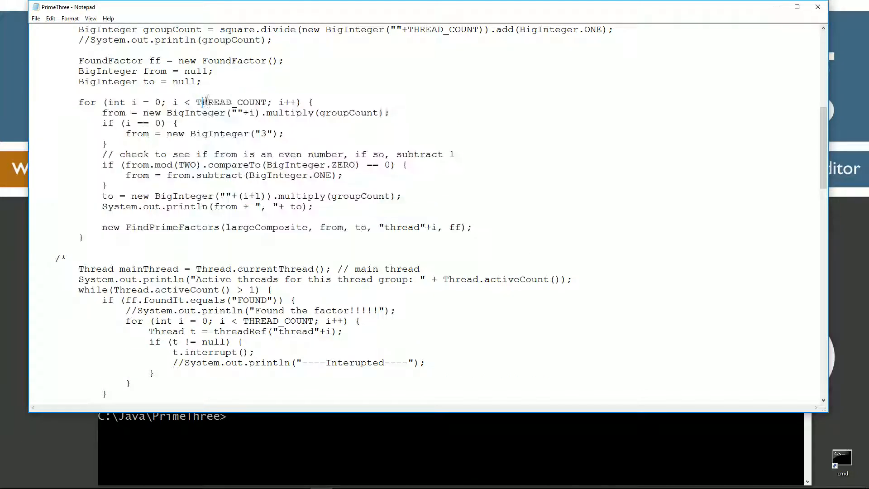
pyautogui.moveTo(203, 102); pyautogui.dragTo(242, 102)
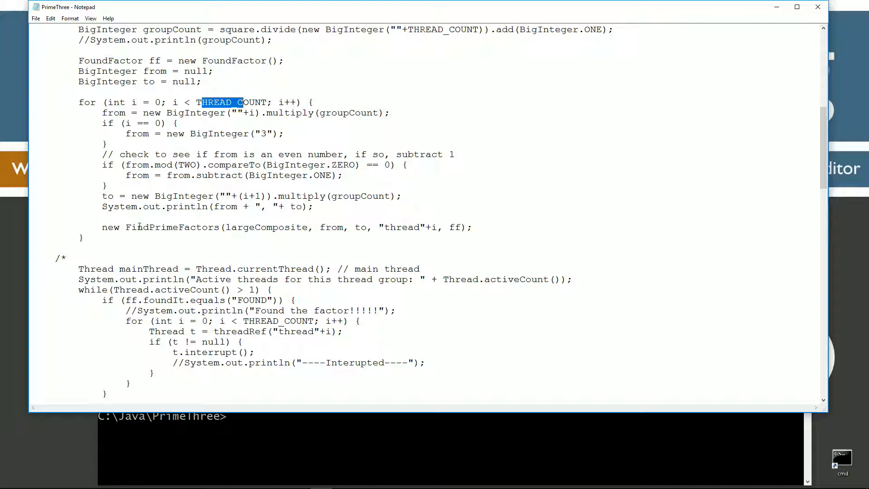
pyautogui.moveTo(125, 227); pyautogui.dragTo(220, 227)
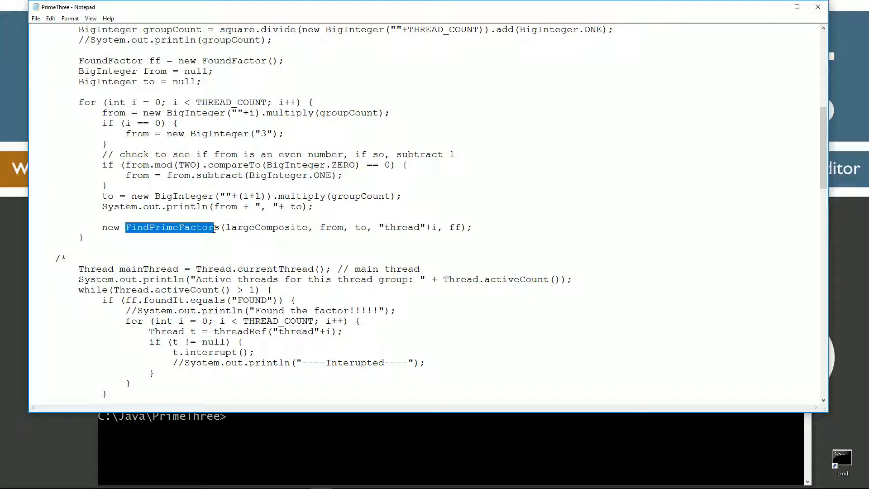
pyautogui.click(244, 229)
pyautogui.click(360, 227)
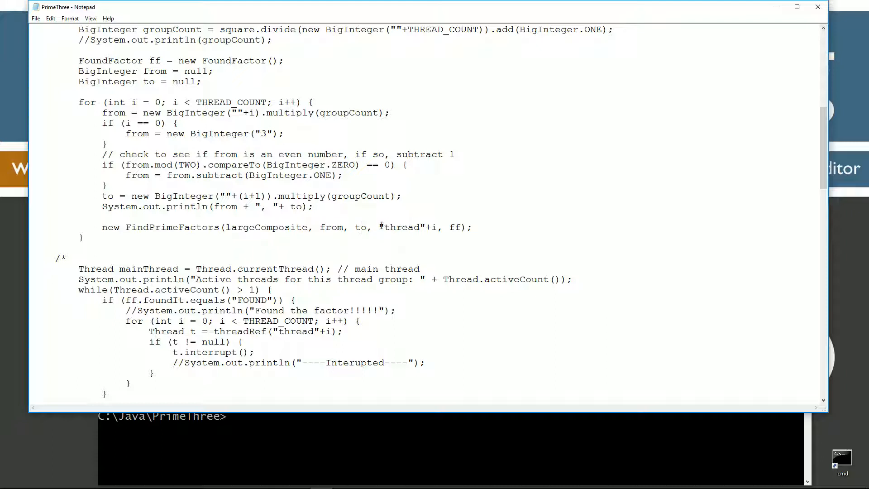
pyautogui.moveTo(379, 227); pyautogui.dragTo(438, 227)
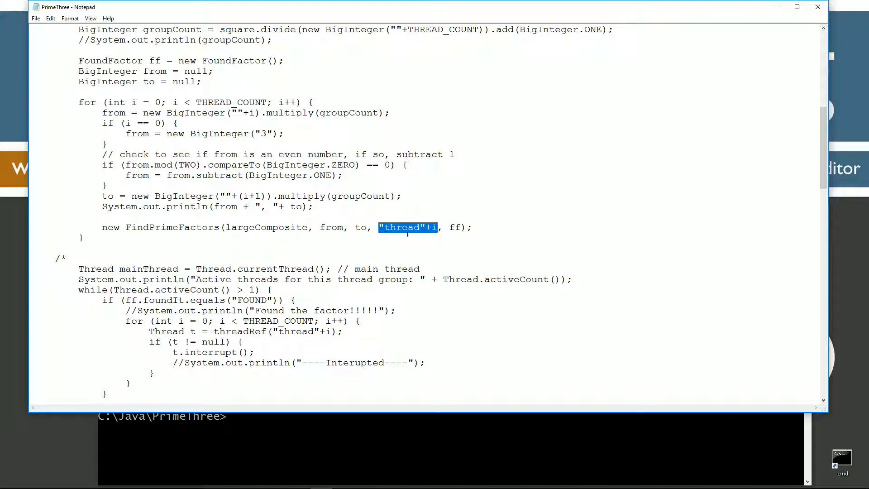
pyautogui.moveTo(384, 226); pyautogui.dragTo(427, 227)
pyautogui.click(434, 227)
pyautogui.click(133, 102)
pyautogui.moveTo(132, 102); pyautogui.dragTo(156, 103)
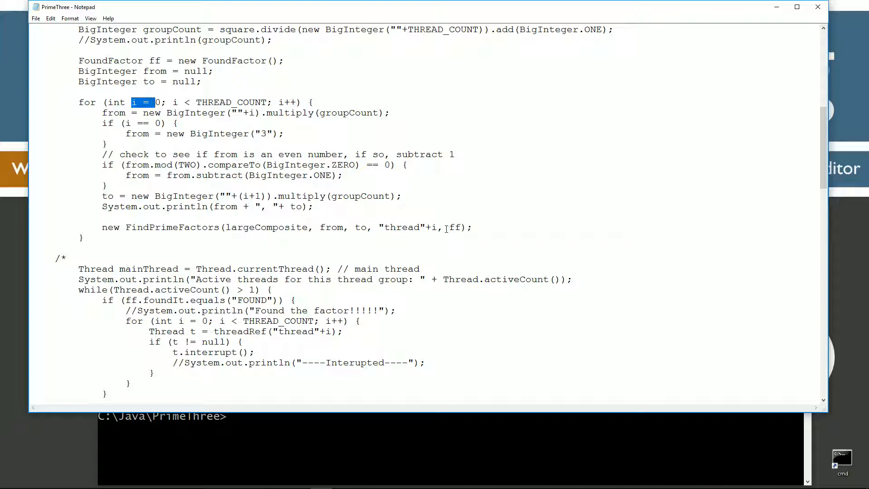
pyautogui.moveTo(449, 227); pyautogui.dragTo(463, 226)
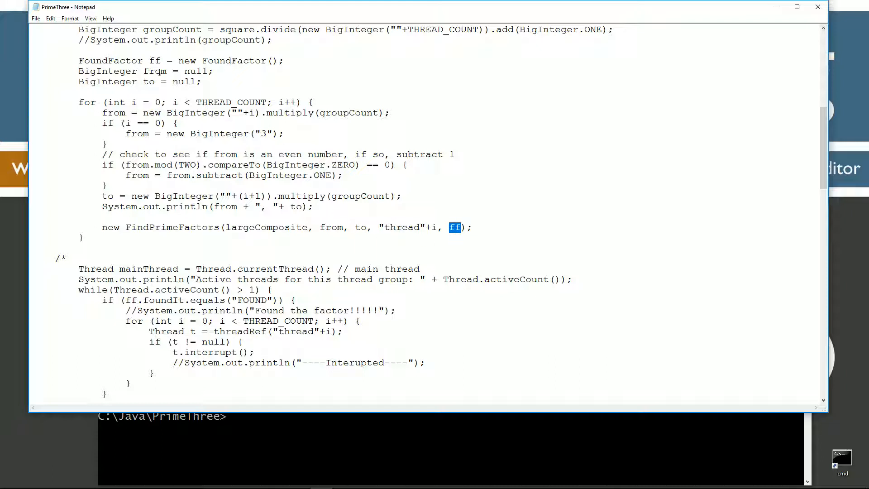
pyautogui.moveTo(150, 61); pyautogui.dragTo(284, 60)
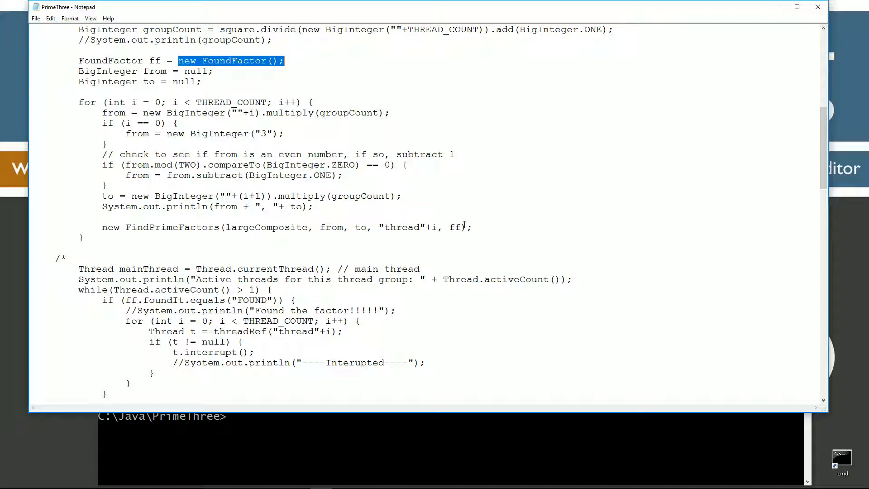
pyautogui.scroll(-1, 380, 243)
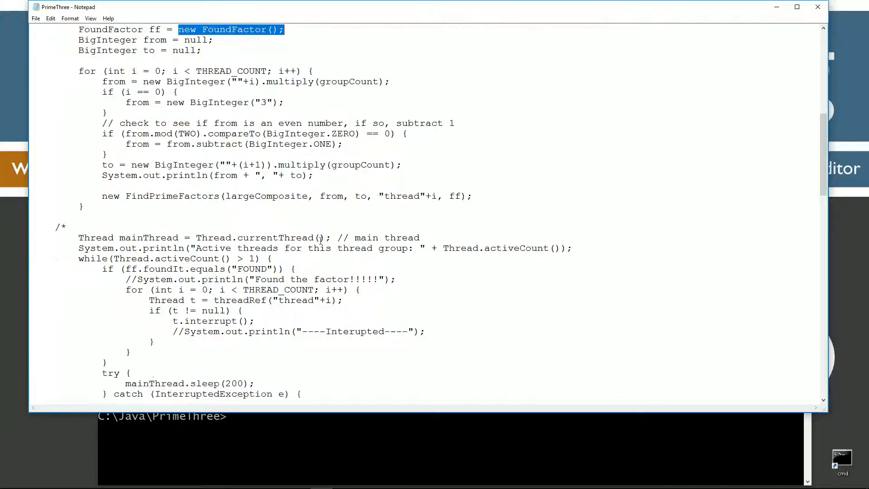
pyautogui.scroll(-1, 326, 243)
pyautogui.scroll(-1, 67, 183)
# Delete the /* and */ markers around the main-thread monitoring while-loop
pyautogui.moveTo(68, 164); pyautogui.dragTo(51, 164)
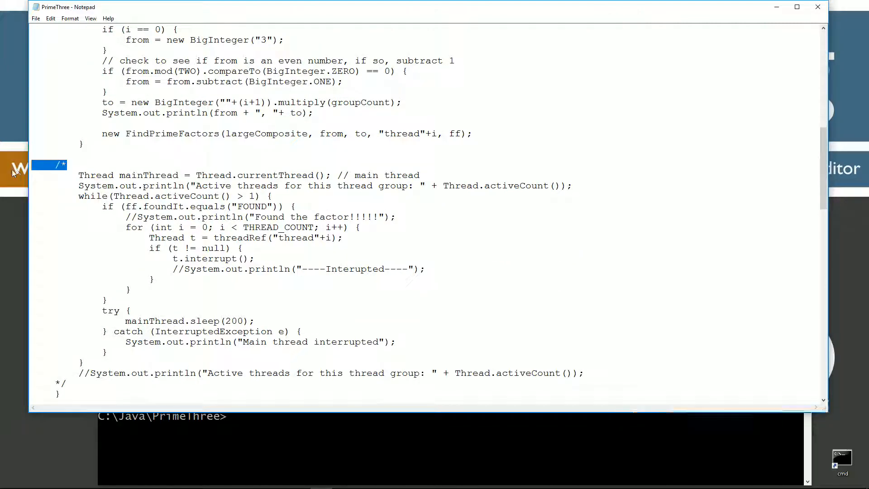
pyautogui.press('Delete')
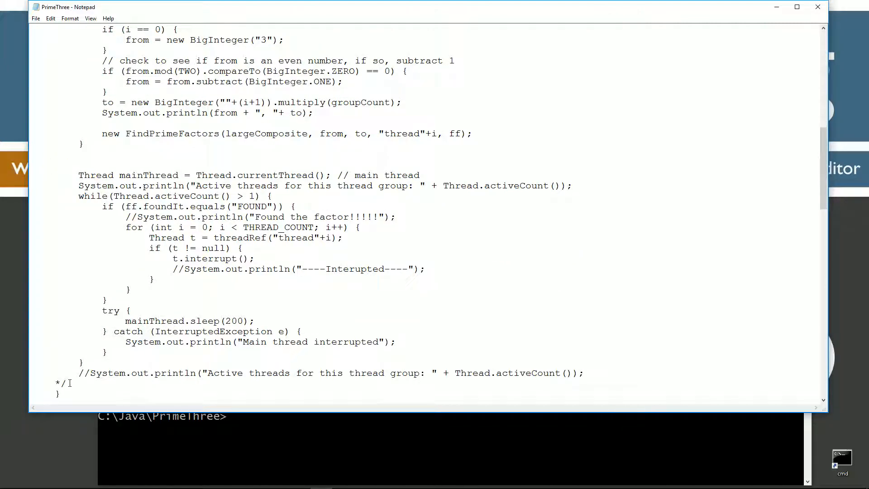
pyautogui.moveTo(68, 383); pyautogui.dragTo(33, 383)
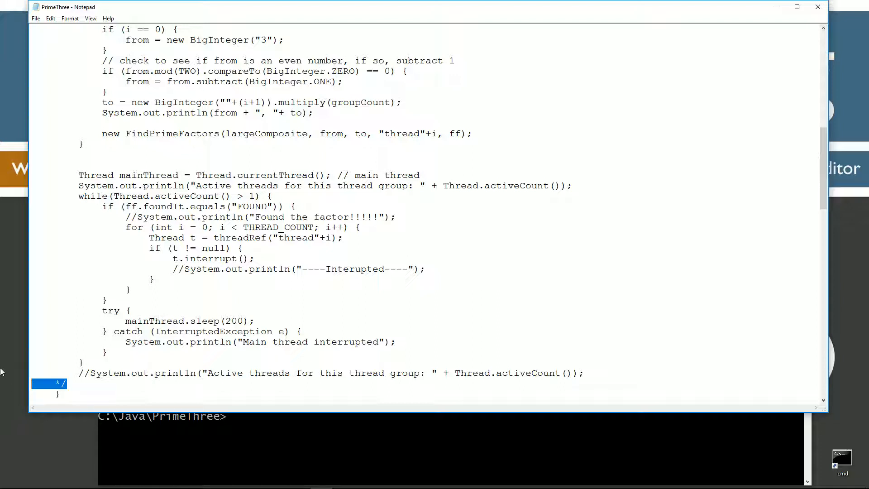
pyautogui.press('Delete')
# Highlight the mainThread line, the whole monitoring loop, its > 1 condition and the FOUND check
pyautogui.moveTo(121, 175); pyautogui.dragTo(130, 175)
pyautogui.moveTo(421, 175); pyautogui.dragTo(71, 175)
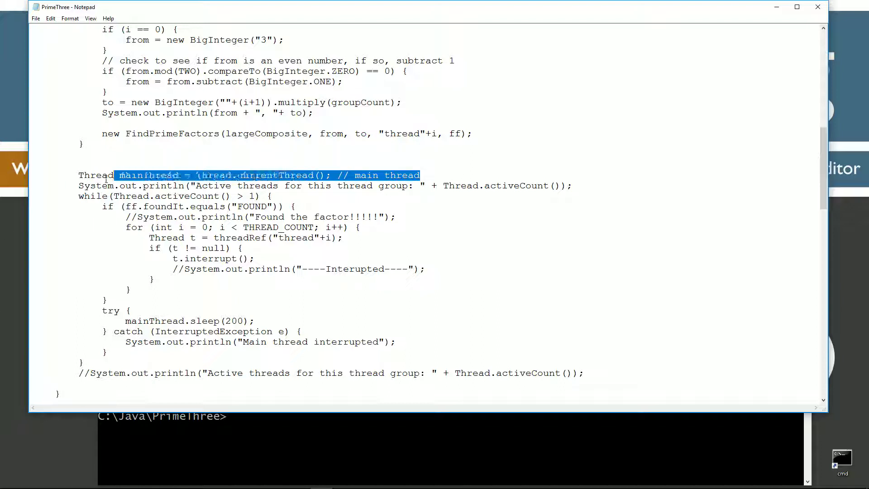
pyautogui.click(196, 189)
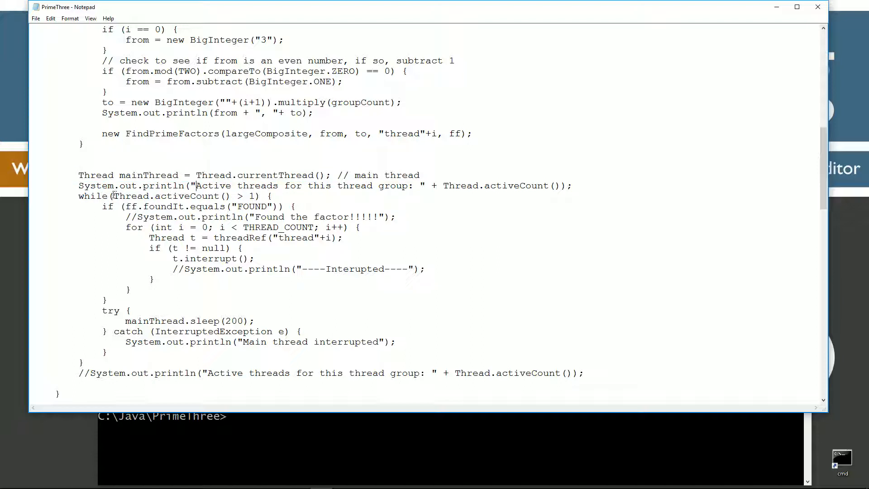
pyautogui.moveTo(78, 197); pyautogui.dragTo(85, 360)
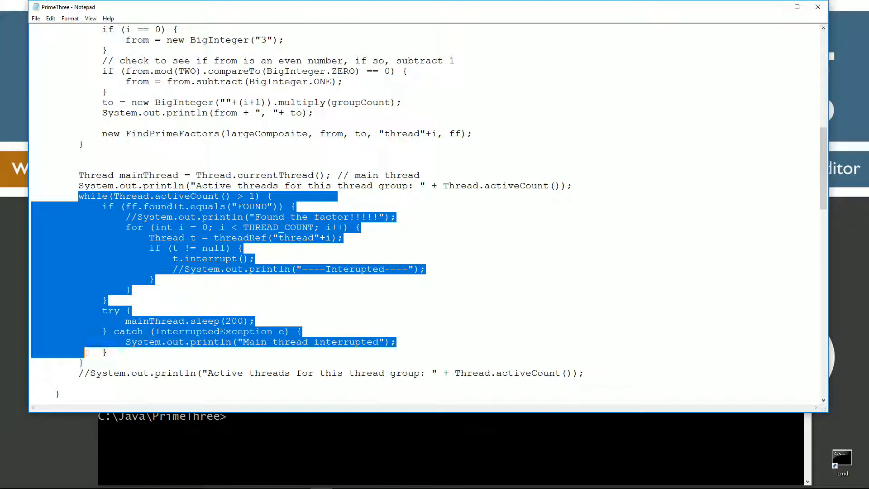
pyautogui.click(117, 196)
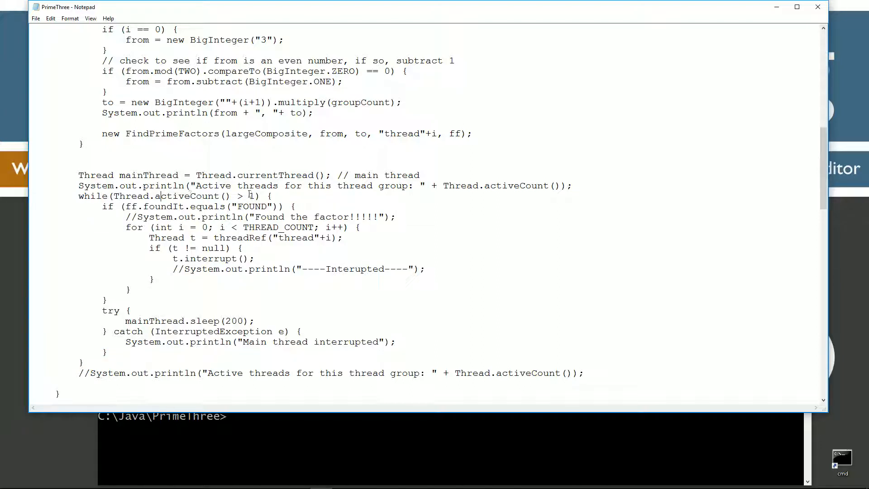
pyautogui.moveTo(238, 196); pyautogui.dragTo(257, 196)
pyautogui.doubleClick(129, 206)
pyautogui.moveTo(259, 202); pyautogui.dragTo(274, 202)
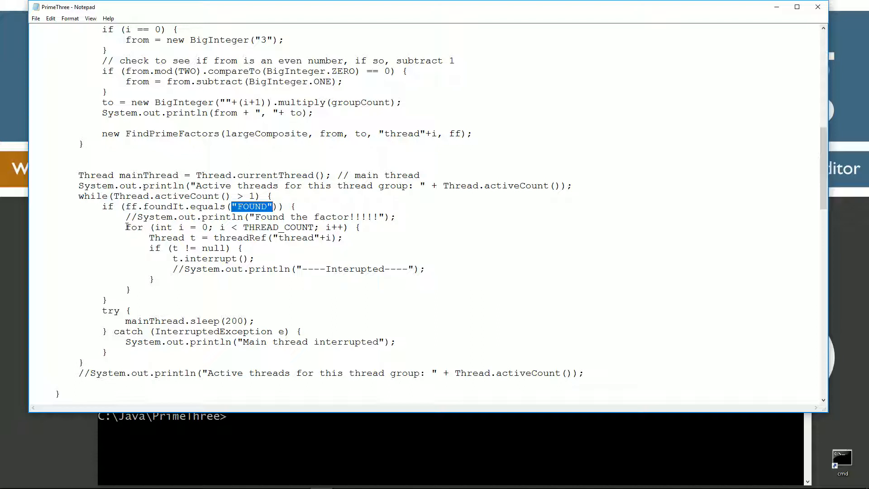
# Highlight THREAD_COUNT, the thread name prefix, the null check and the interrupt call in the loop
pyautogui.doubleClick(249, 227)
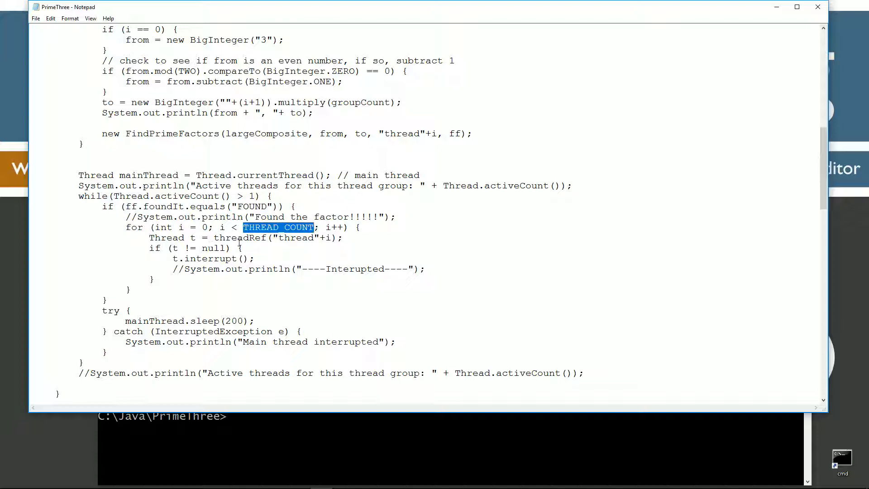
pyautogui.moveTo(273, 238); pyautogui.dragTo(328, 237)
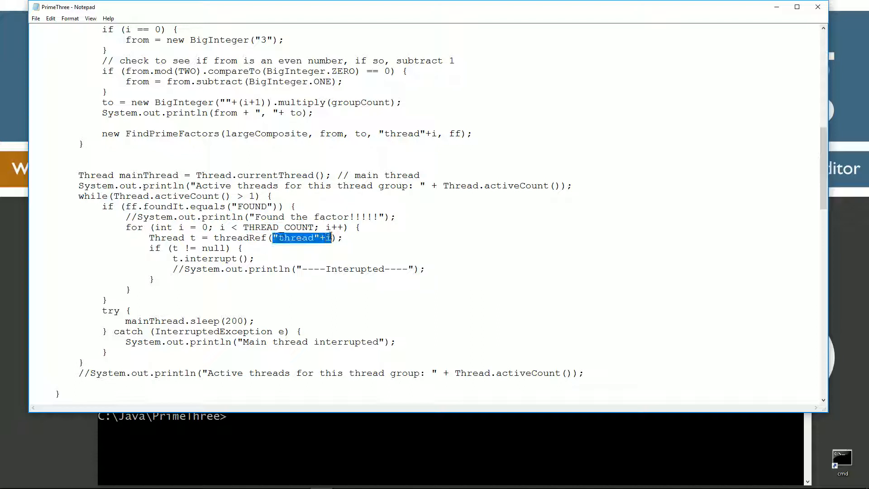
pyautogui.moveTo(150, 248); pyautogui.dragTo(243, 248)
pyautogui.moveTo(173, 259); pyautogui.dragTo(250, 259)
pyautogui.click(190, 259)
pyautogui.moveTo(185, 259); pyautogui.dragTo(249, 258)
pyautogui.scroll(-8, 317, 260)
pyautogui.scroll(-6, 316, 260)
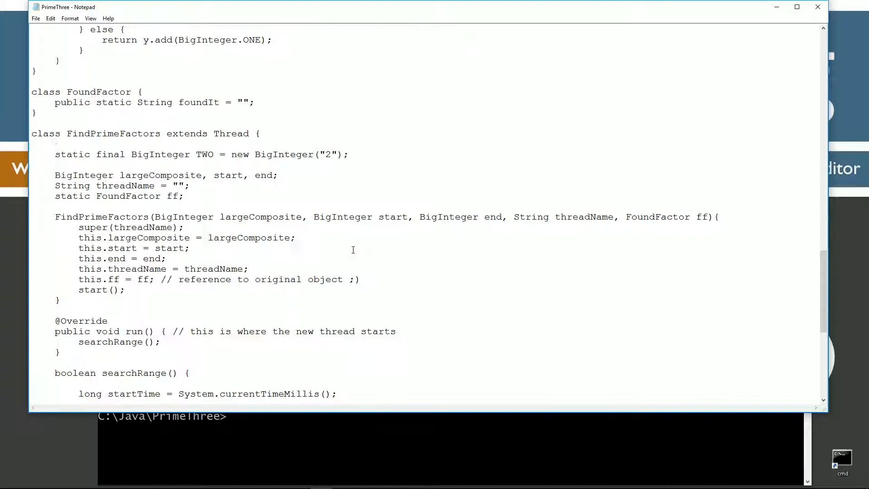
pyautogui.scroll(-5, 333, 251)
pyautogui.scroll(-5, 353, 249)
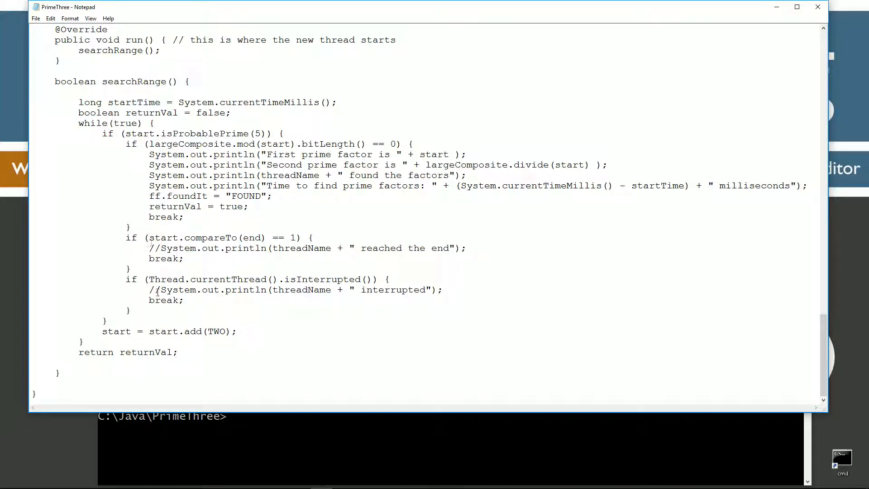
# Highlight the interrupted check in searchRange, Thread.activeCount() and the 200 ms main-thread sleep
pyautogui.moveTo(127, 279); pyautogui.dragTo(138, 310)
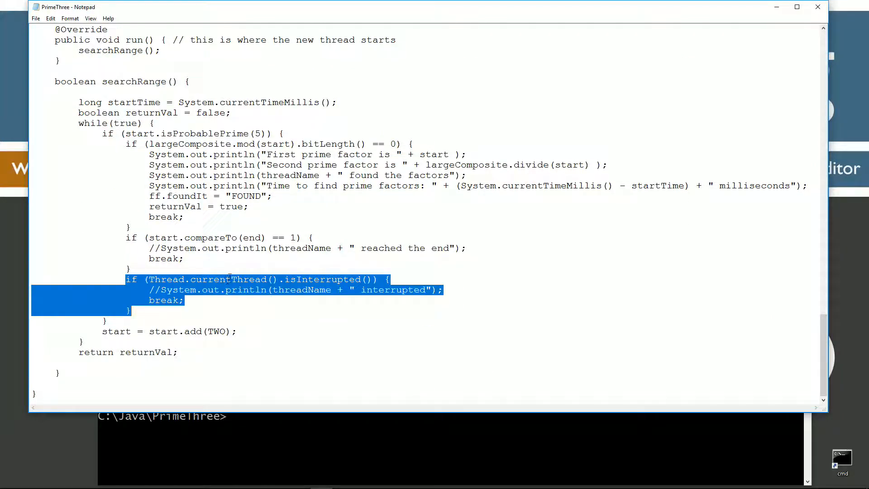
pyautogui.click(238, 252)
pyautogui.scroll(8, 238, 253)
pyautogui.scroll(5, 238, 253)
pyautogui.scroll(-3, 231, 242)
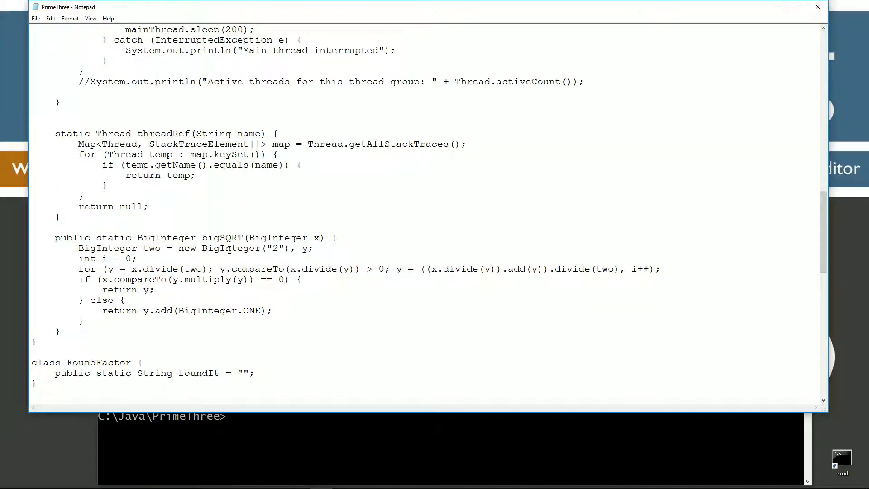
pyautogui.scroll(5, 233, 247)
pyautogui.scroll(3, 233, 248)
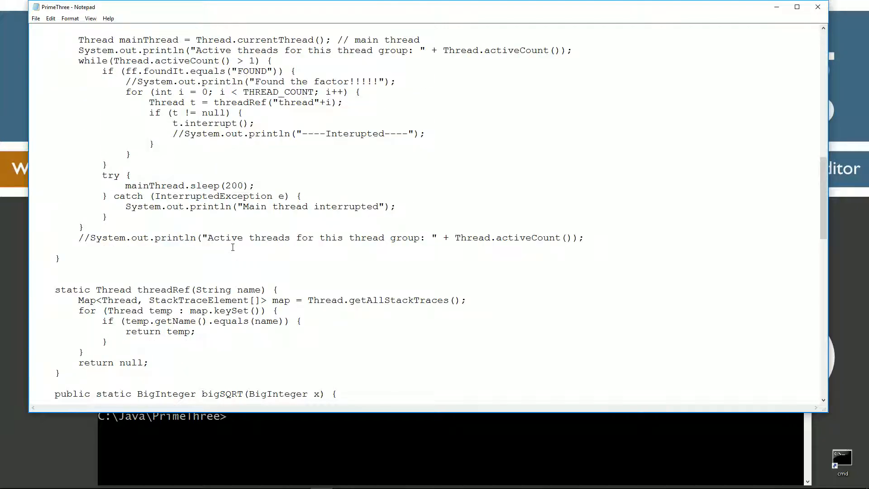
pyautogui.scroll(1, 231, 243)
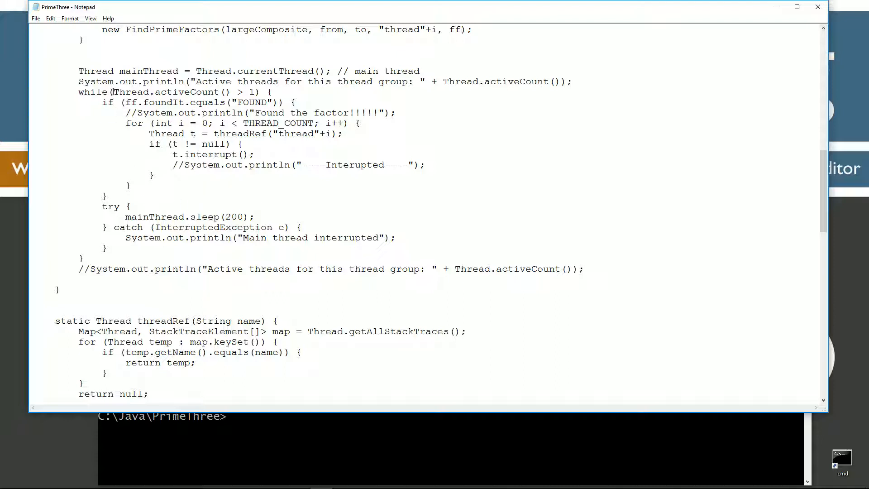
pyautogui.moveTo(113, 92); pyautogui.dragTo(226, 92)
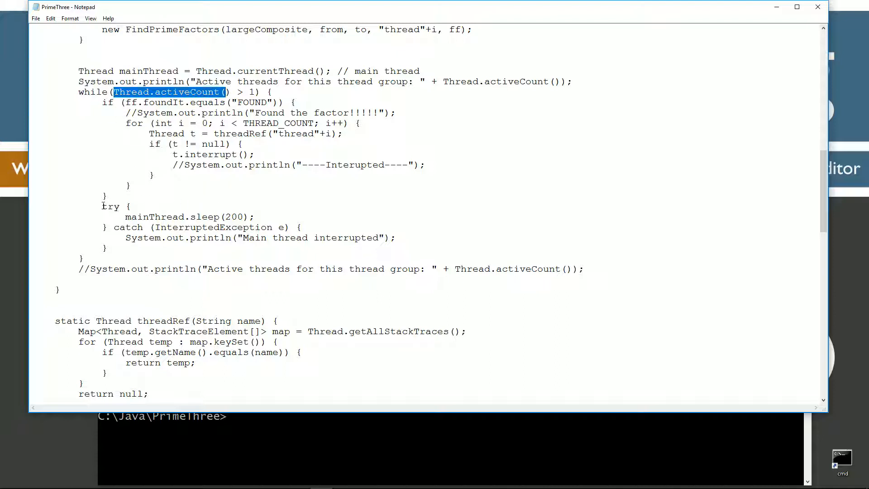
pyautogui.moveTo(102, 206); pyautogui.dragTo(113, 253)
pyautogui.click(127, 217)
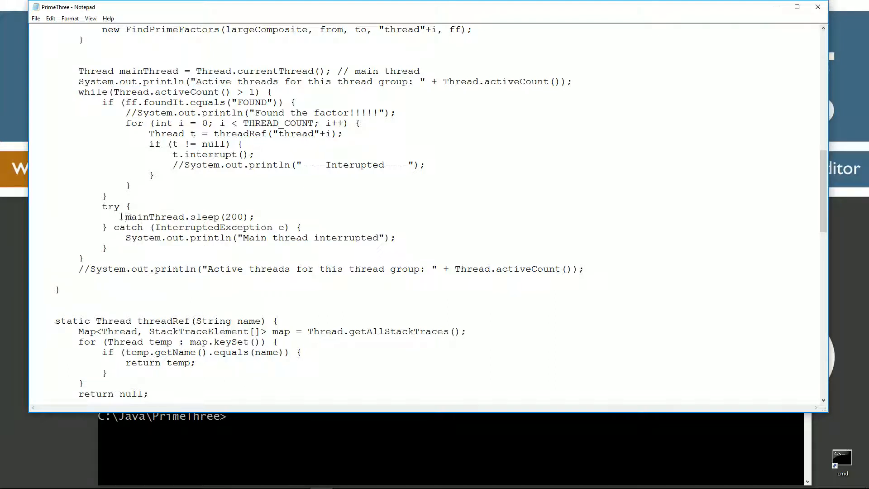
pyautogui.moveTo(125, 217); pyautogui.dragTo(270, 215)
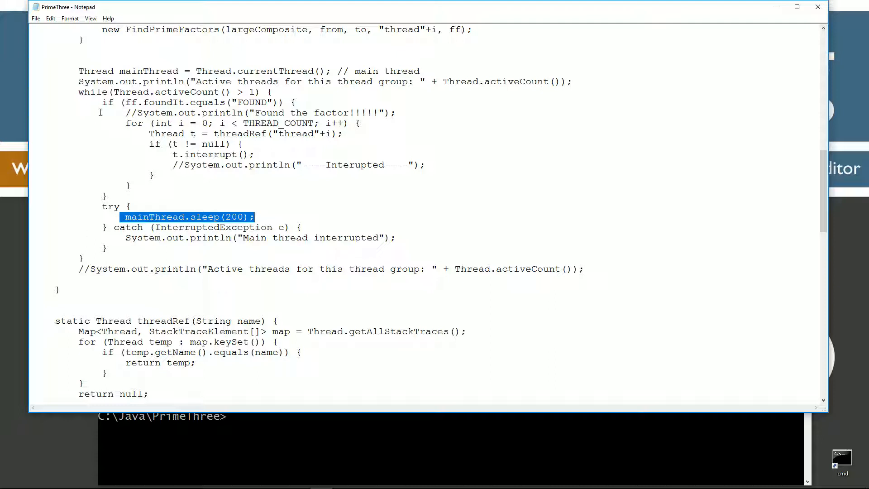
# Highlight the FOUND check and the entire monitoring loop, then start saving the file
pyautogui.moveTo(102, 102); pyautogui.dragTo(305, 102)
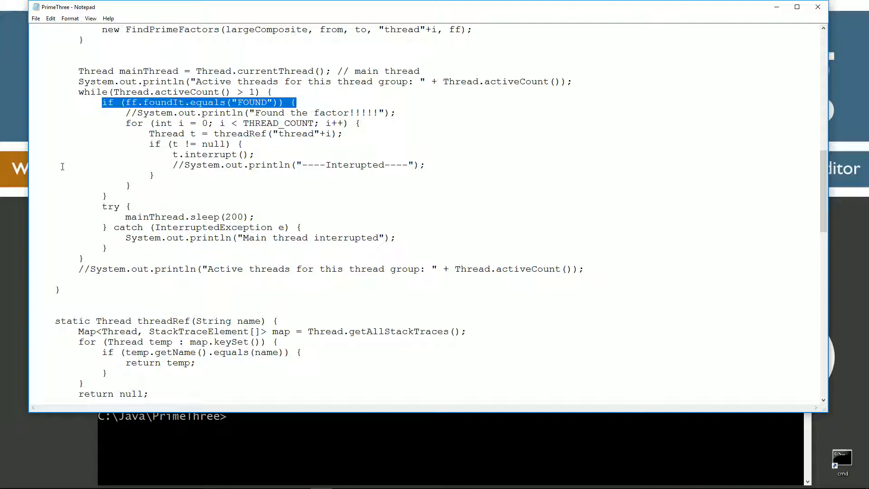
pyautogui.moveTo(80, 93); pyautogui.dragTo(109, 248)
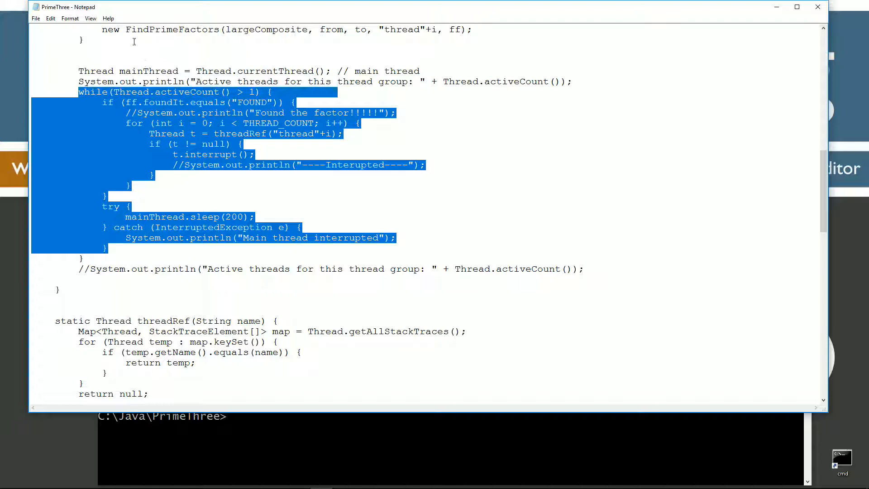
pyautogui.click(36, 18)
pyautogui.click(55, 49)
pyautogui.click(340, 431)
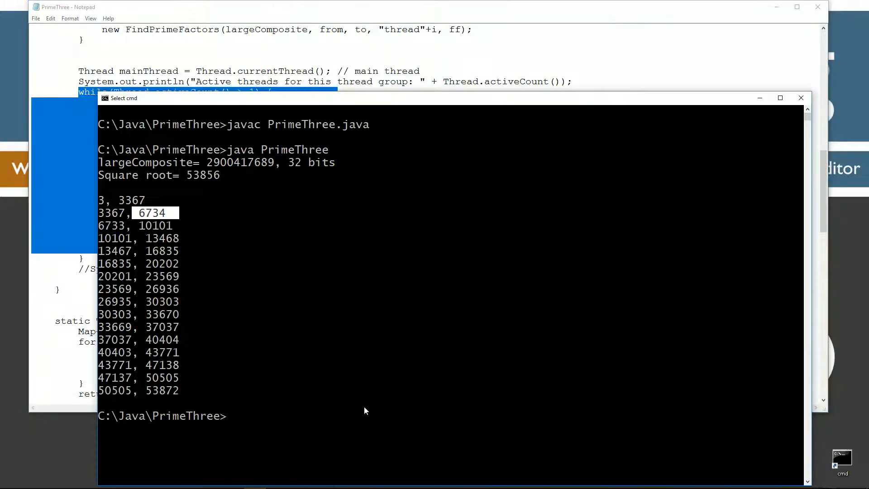
pyautogui.write('cls')
pyautogui.press('Return')
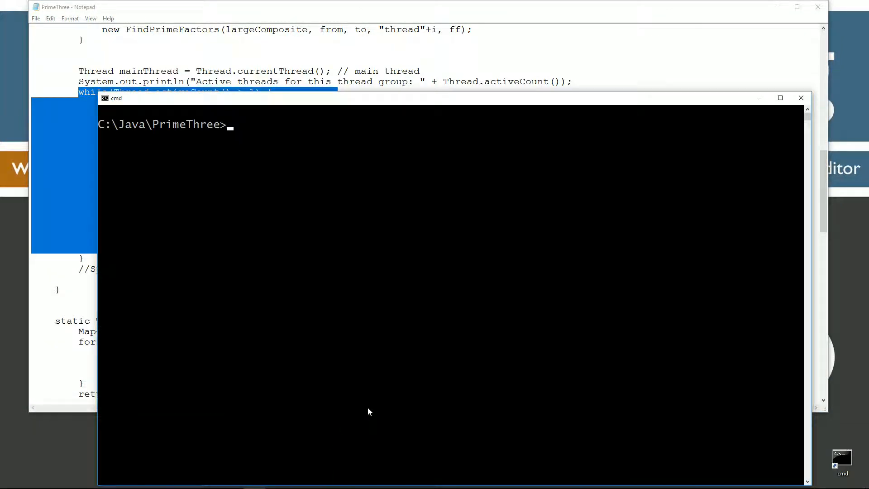
pyautogui.write('java PrimeThree')
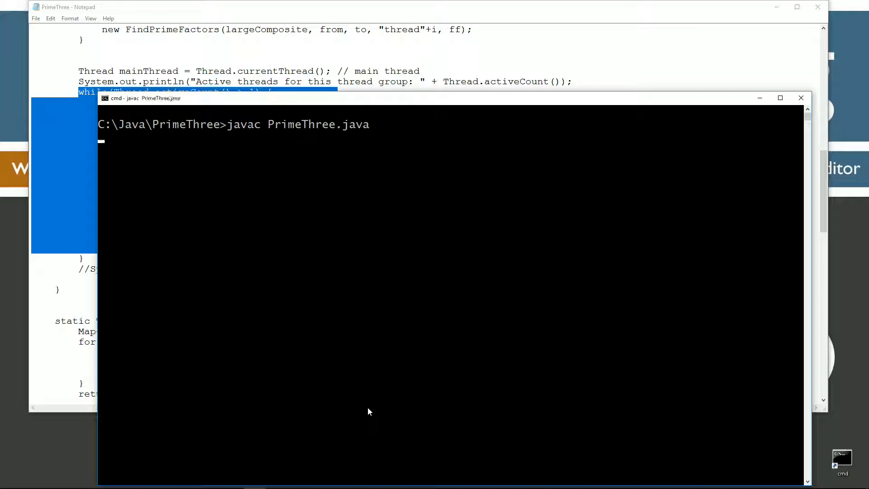
pyautogui.write('java PrimeThree')
pyautogui.press('Return')
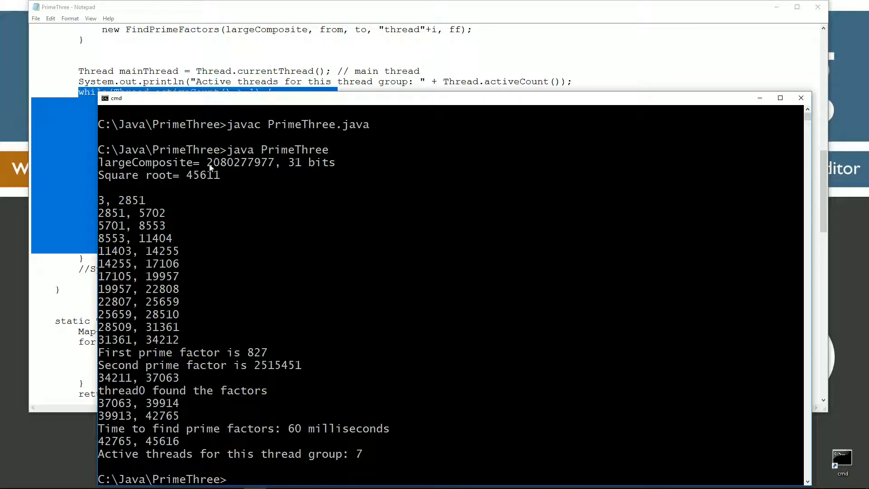
pyautogui.moveTo(208, 164); pyautogui.dragTo(270, 171)
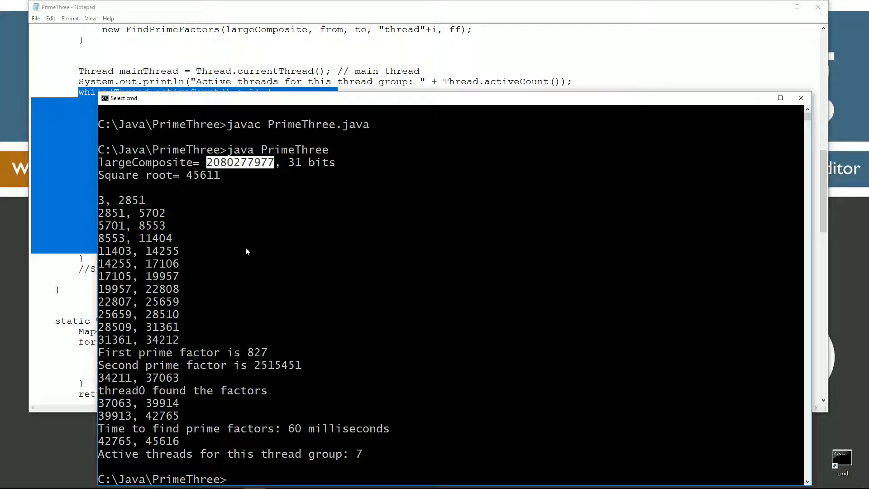
pyautogui.scroll(-1, 275, 270)
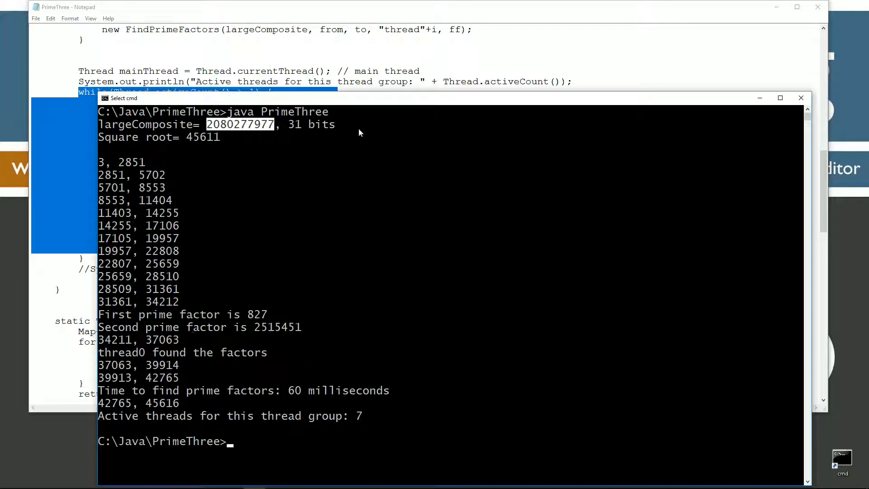
pyautogui.click(384, 75)
pyautogui.scroll(5, 383, 205)
pyautogui.scroll(3, 384, 203)
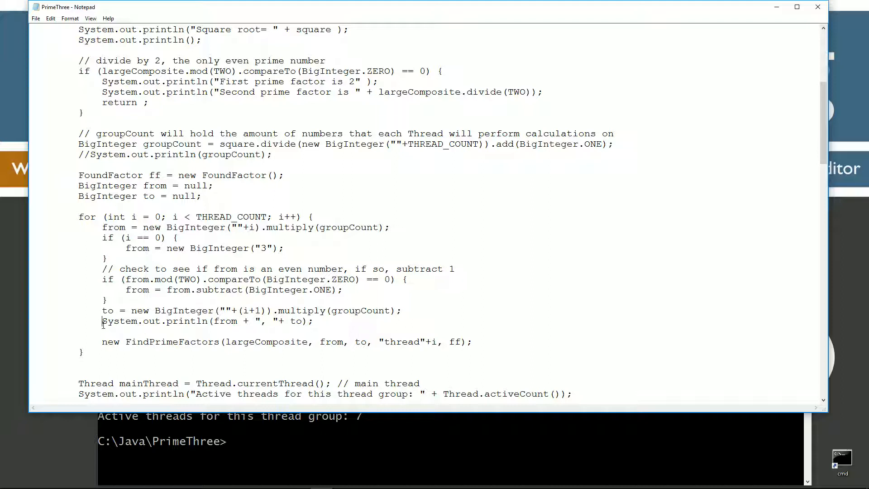
pyautogui.write('//')
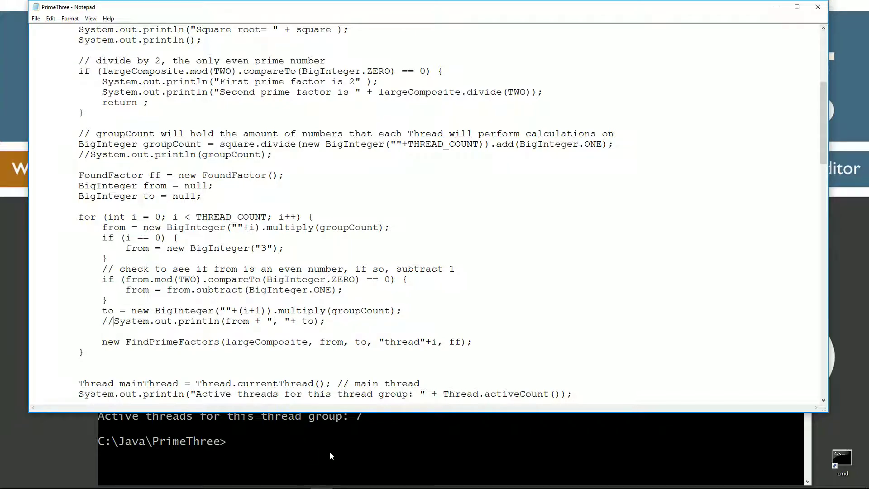
# Bring the Command Prompt window back to the front after commenting out the range println
pyautogui.click(330, 450)
pyautogui.write('java PrimeThree')
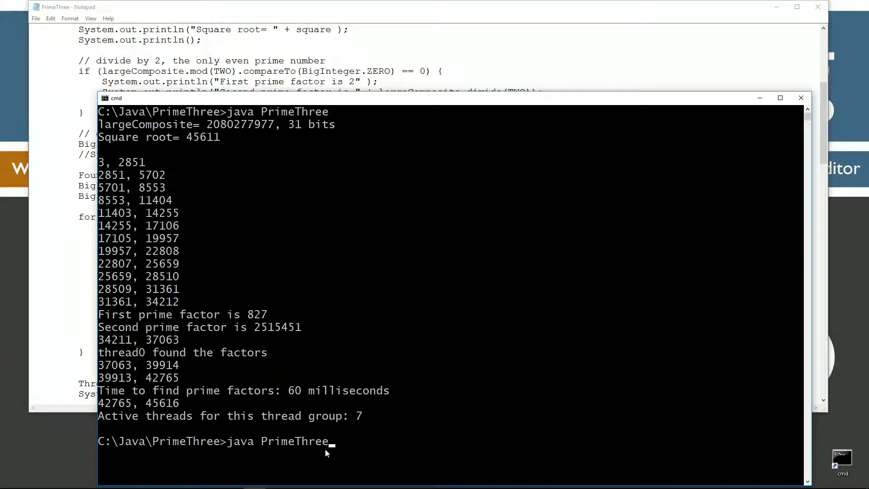
# Clear the console, save PrimeThree.java in Notepad, then recompile and rerun it from command history
pyautogui.press('BackSpace')
pyautogui.press('BackSpace')
pyautogui.press('BackSpace')
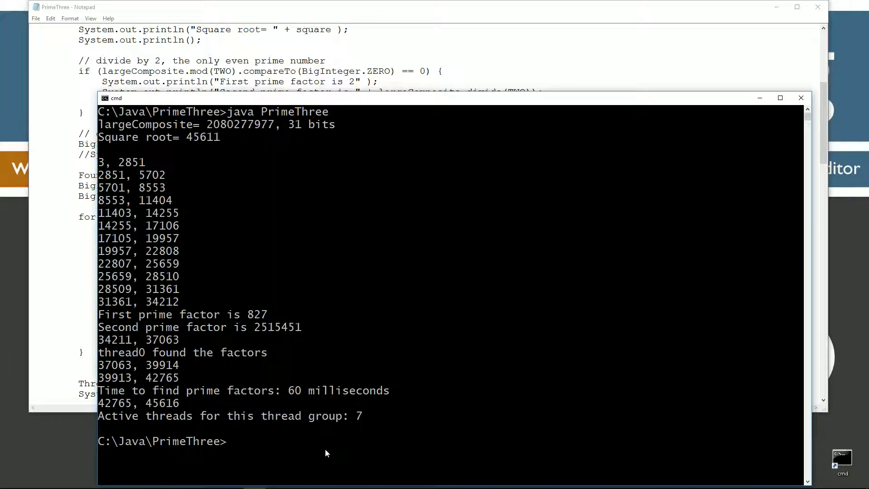
pyautogui.write('cls')
pyautogui.press('Return')
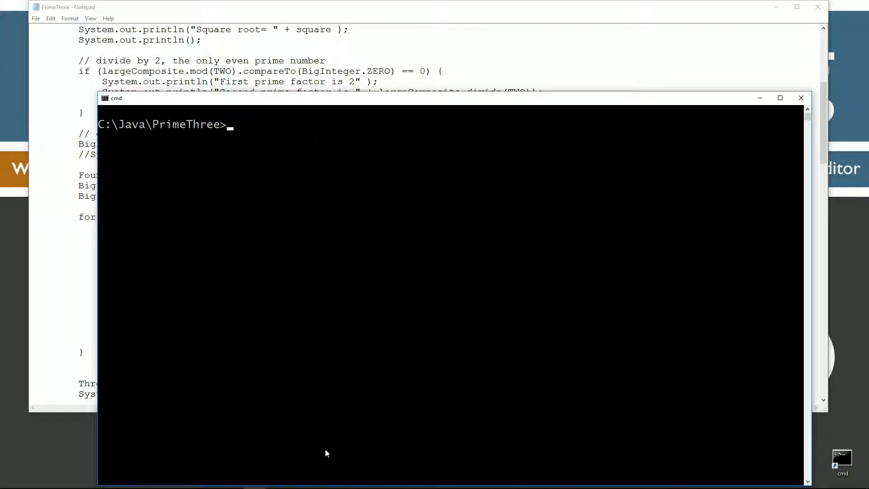
pyautogui.click(43, 27)
pyautogui.click(47, 49)
pyautogui.click(207, 434)
pyautogui.write('java PrimeThree')
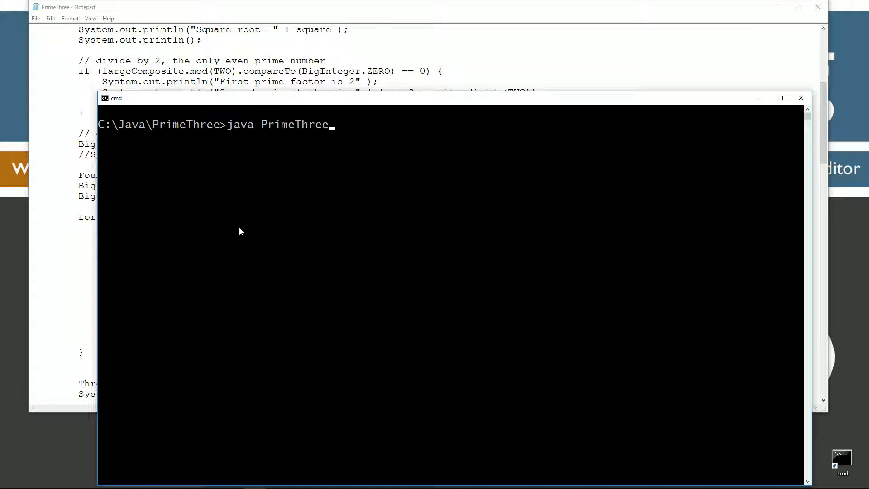
pyautogui.press('Up')
pyautogui.press('Return')
pyautogui.press('Up')
pyautogui.press('Up')
pyautogui.press('Return')
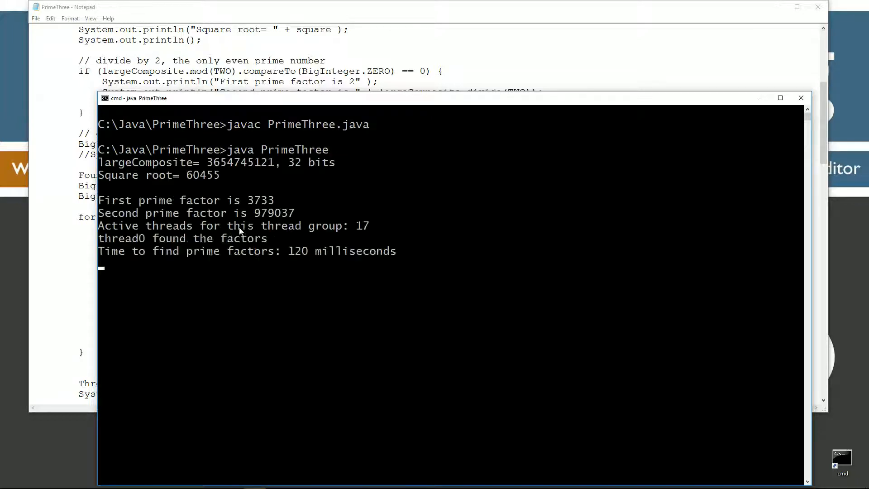
# Highlight the composite and square root, the two prime factors, thread0 and the 120 ms timing
pyautogui.moveTo(207, 163)
pyautogui.mouseDown()
pyautogui.moveTo(274, 165)
pyautogui.moveTo(118, 181)
pyautogui.mouseUp()
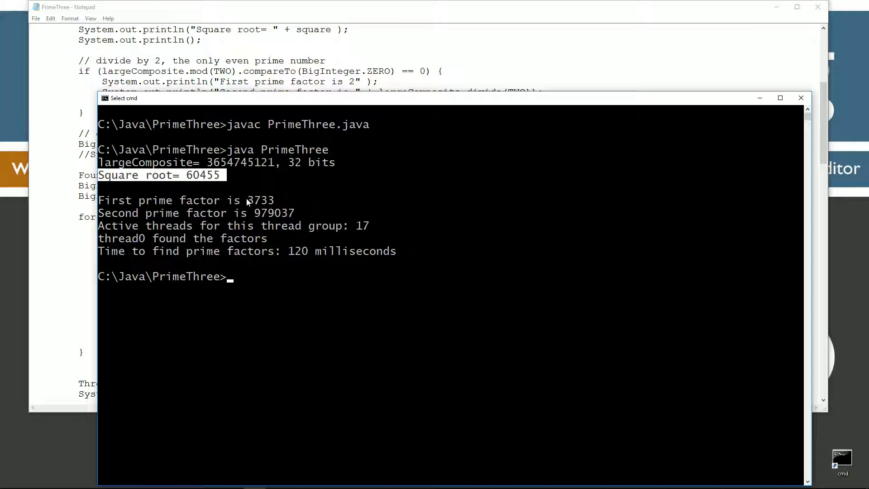
pyautogui.moveTo(249, 200); pyautogui.dragTo(299, 216)
pyautogui.moveTo(146, 238); pyautogui.dragTo(86, 238)
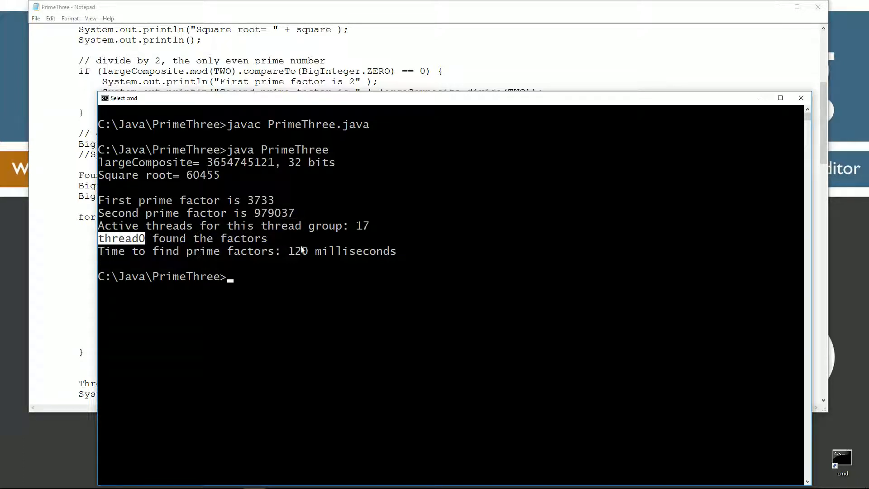
pyautogui.moveTo(289, 252); pyautogui.dragTo(307, 253)
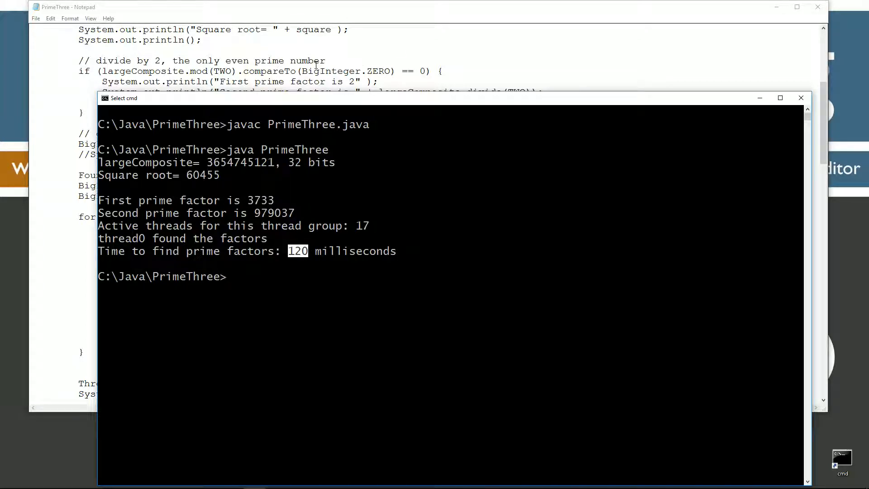
# Comment out the Square root println, save PrimeThree.java and bring the console forward
pyautogui.click(199, 68)
pyautogui.scroll(5, 200, 204)
pyautogui.scroll(5, 199, 203)
pyautogui.scroll(3, 199, 204)
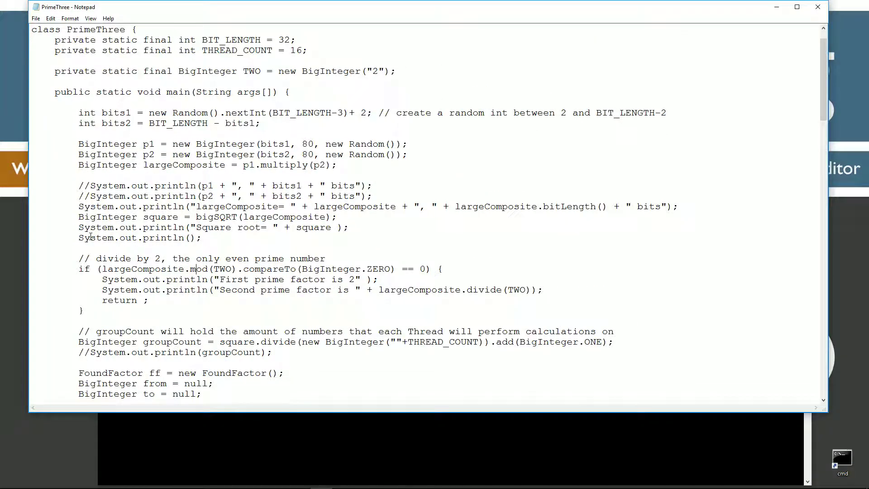
pyautogui.click(79, 227)
pyautogui.write('//')
pyautogui.scroll(-8, 272, 272)
pyautogui.scroll(-8, 306, 271)
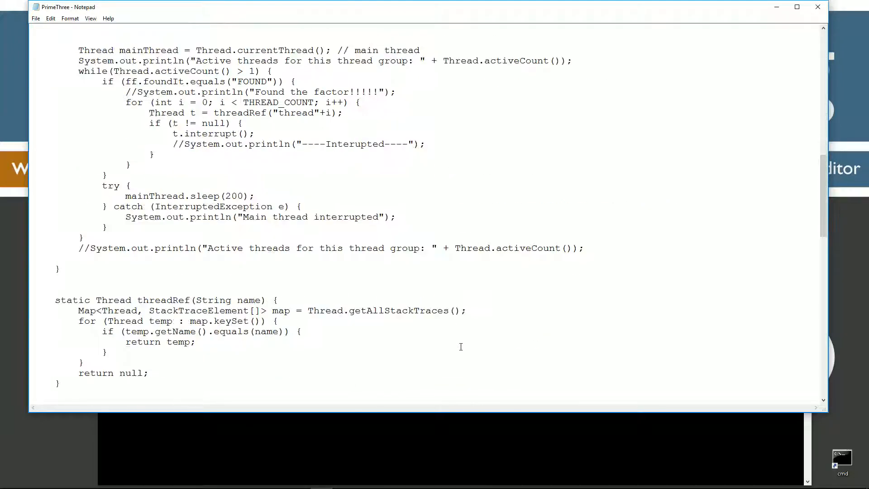
pyautogui.scroll(-5, 339, 286)
pyautogui.scroll(-5, 397, 321)
pyautogui.scroll(-6, 396, 321)
pyautogui.scroll(-5, 396, 321)
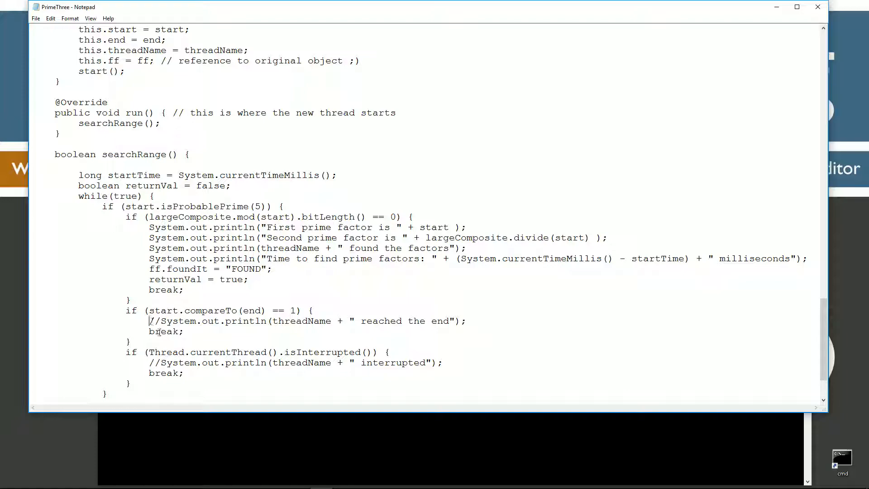
pyautogui.scroll(6, 244, 315)
pyautogui.scroll(8, 244, 272)
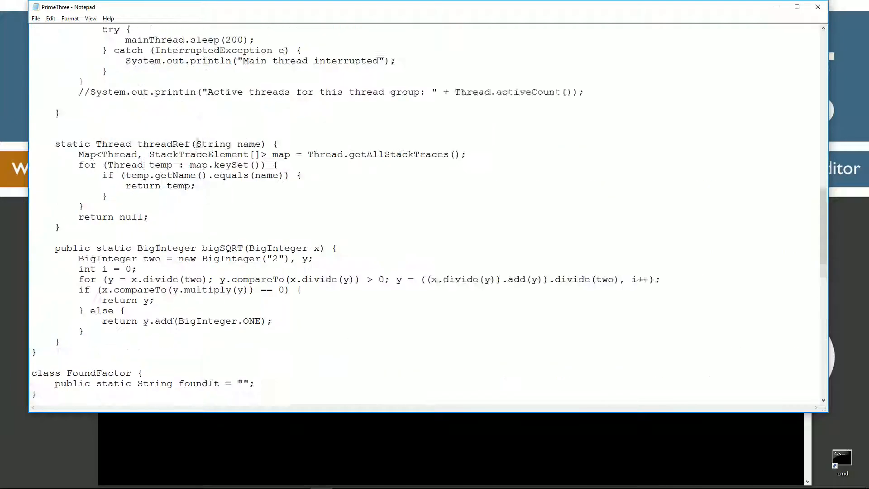
pyautogui.scroll(4, 244, 272)
pyautogui.scroll(2, 244, 272)
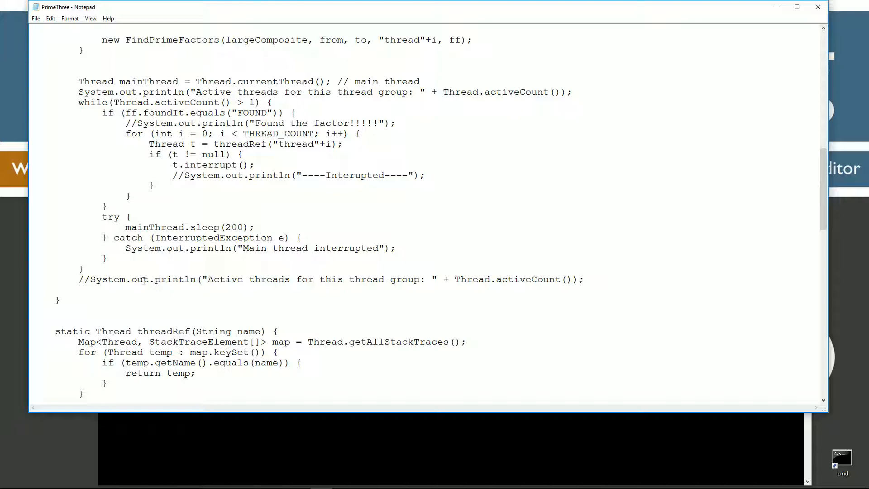
pyautogui.scroll(5, 143, 289)
pyautogui.scroll(3, 143, 288)
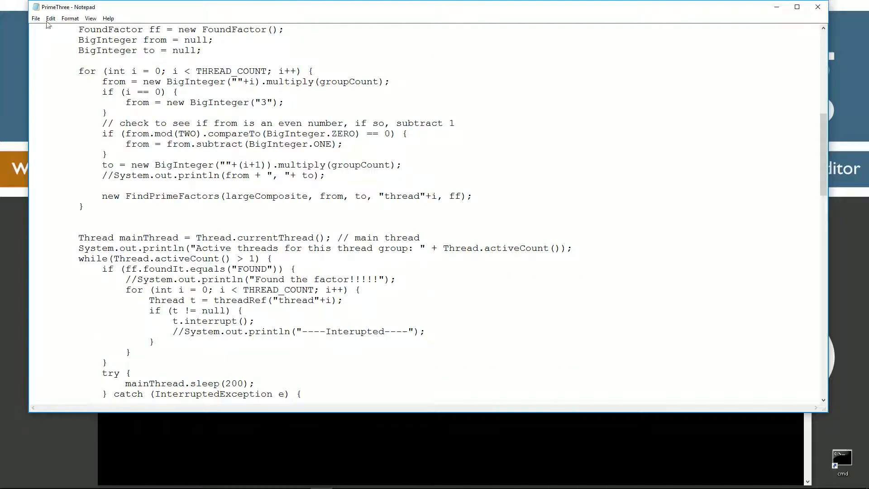
pyautogui.click(37, 18)
pyautogui.click(51, 49)
pyautogui.click(300, 435)
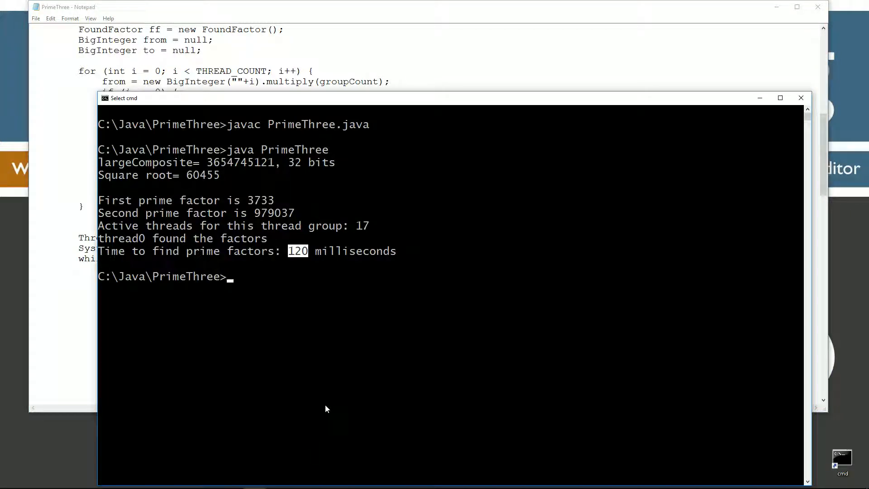
# Recompile PrimeThree.java, clear the console and run PrimeThree once
pyautogui.press('Up')
pyautogui.press('Return')
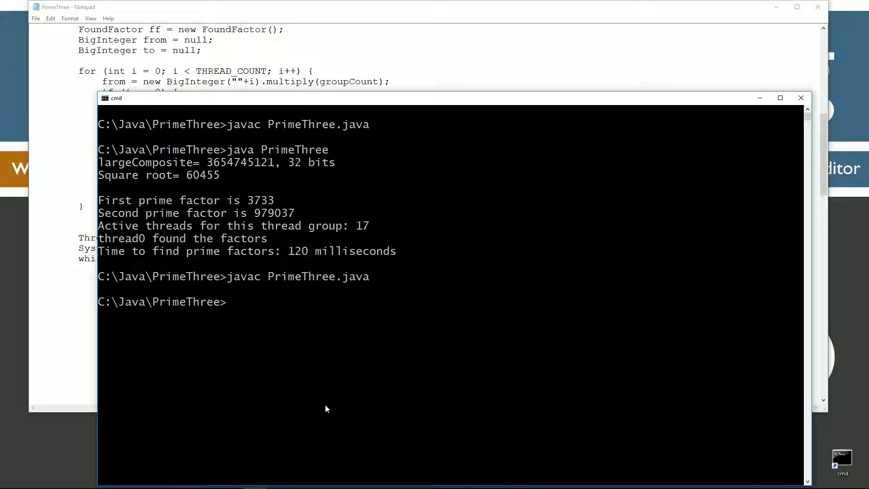
pyautogui.write('cls')
pyautogui.press('Return')
pyautogui.press('Up')
pyautogui.press('Up')
pyautogui.press('Up')
pyautogui.press('Return')
# Rerun PrimeThree six more times from history, collecting factoring times of 3–94 ms
pyautogui.press('Up')
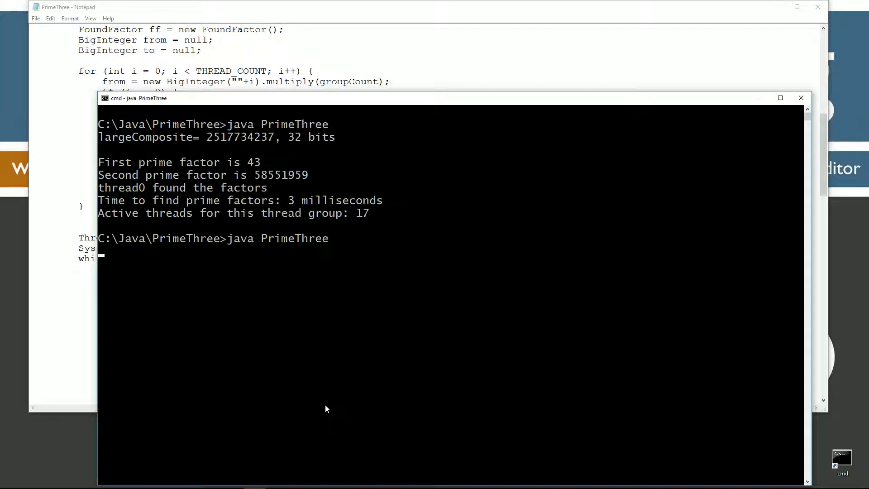
pyautogui.press('Return')
pyautogui.press('Up')
pyautogui.press('Return')
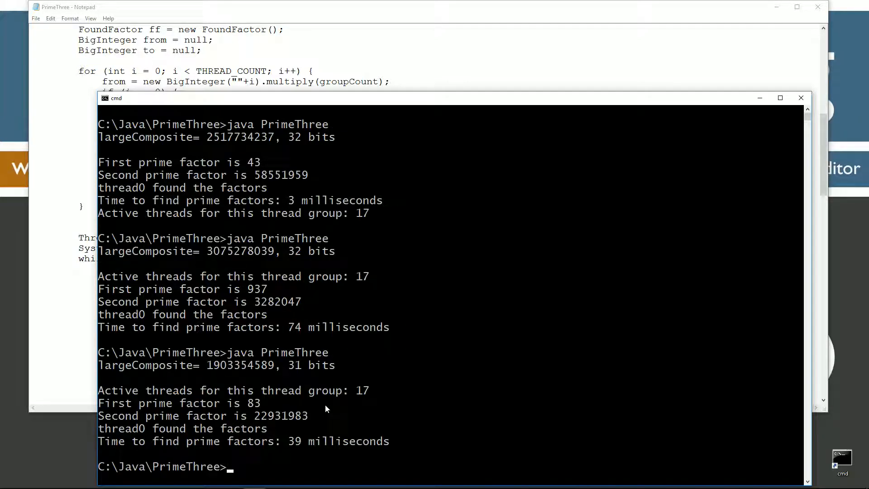
pyautogui.press('Up')
pyautogui.press('Return')
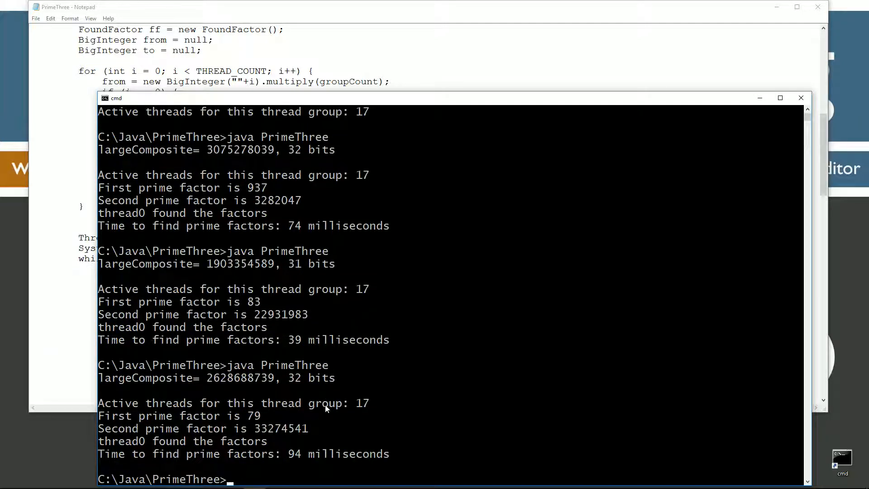
pyautogui.press('Up')
pyautogui.press('Return')
pyautogui.press('Up')
pyautogui.press('Return')
pyautogui.press('Up')
pyautogui.press('Return')
pyautogui.press('Up')
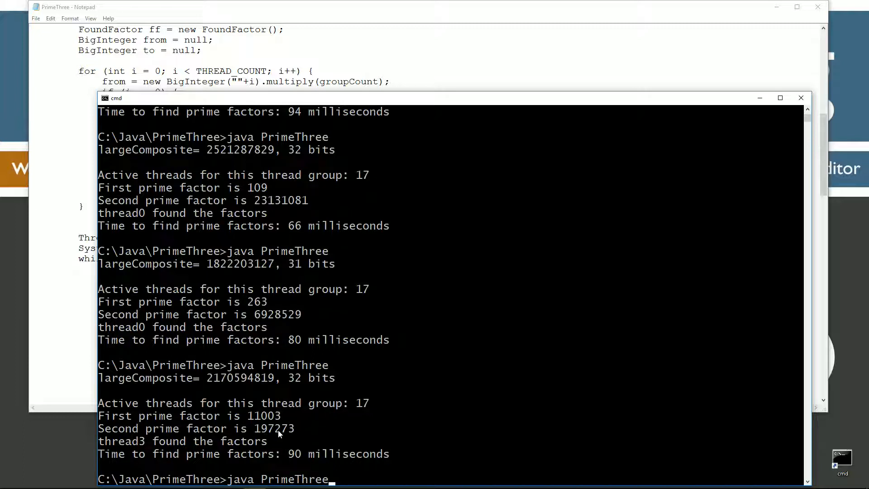
# Change BIT_LENGTH in PrimeThree.java from 32 to 48 and return to Command Prompt
pyautogui.click(423, 83)
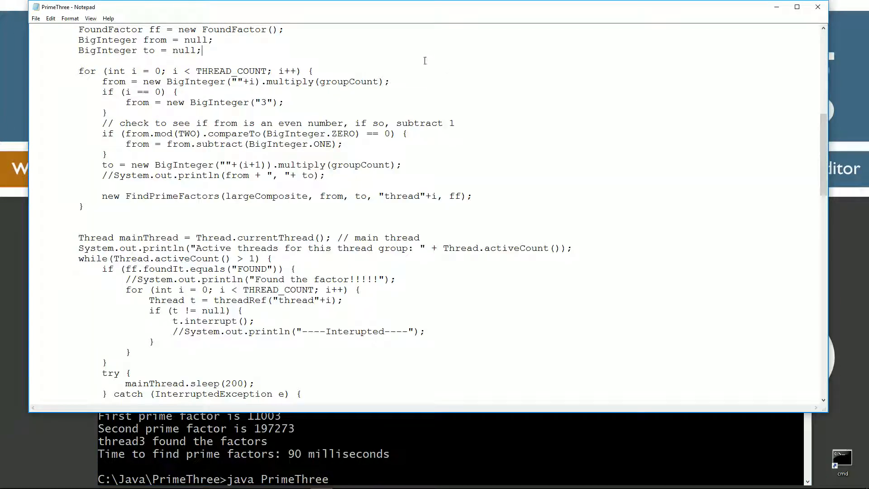
pyautogui.scroll(5, 450, 205)
pyautogui.scroll(5, 339, 136)
pyautogui.scroll(3, 294, 73)
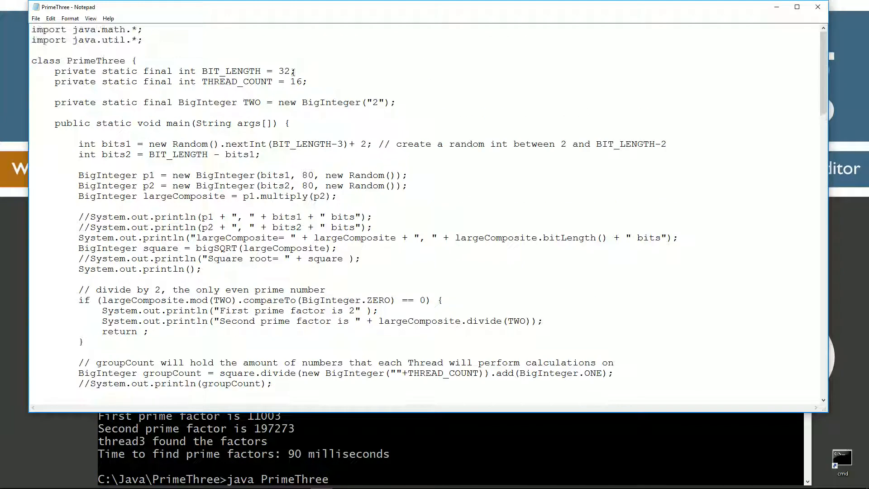
pyautogui.doubleClick(283, 71)
pyautogui.write('48')
pyautogui.click(252, 456)
pyautogui.write('cls')
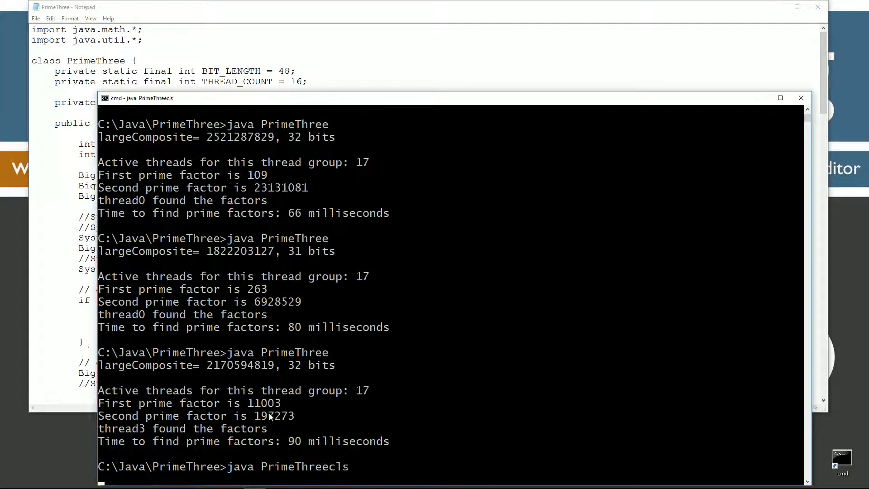
pyautogui.press('Return')
pyautogui.press('Up')
pyautogui.press('Up')
pyautogui.press('Up')
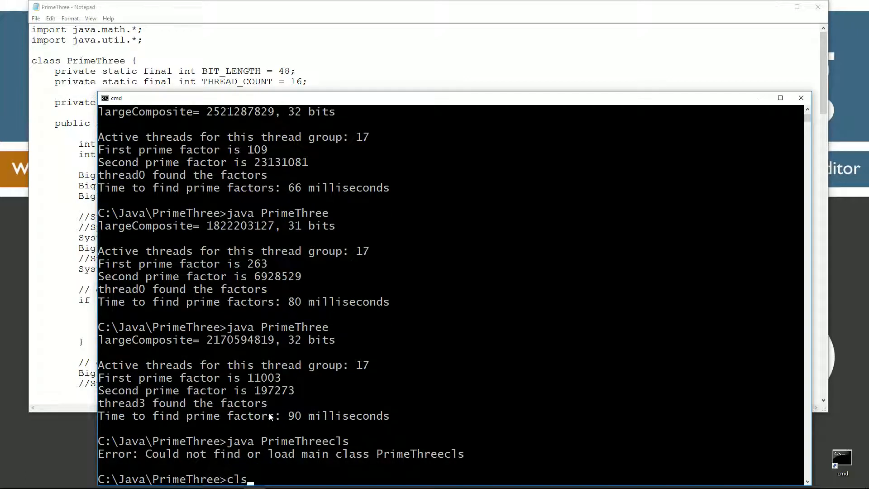
pyautogui.press('Return')
pyautogui.write('javac PrimeThree.java')
pyautogui.press('Return')
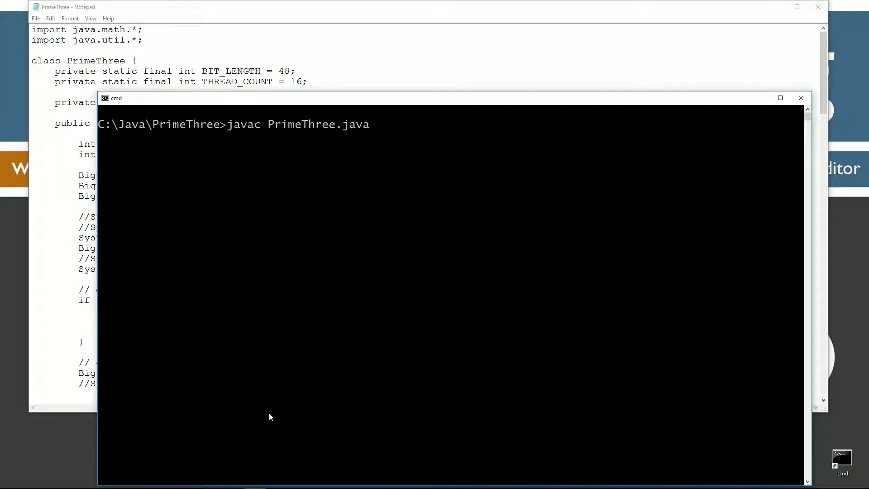
pyautogui.press('Up')
pyautogui.press('Up')
pyautogui.press('Return')
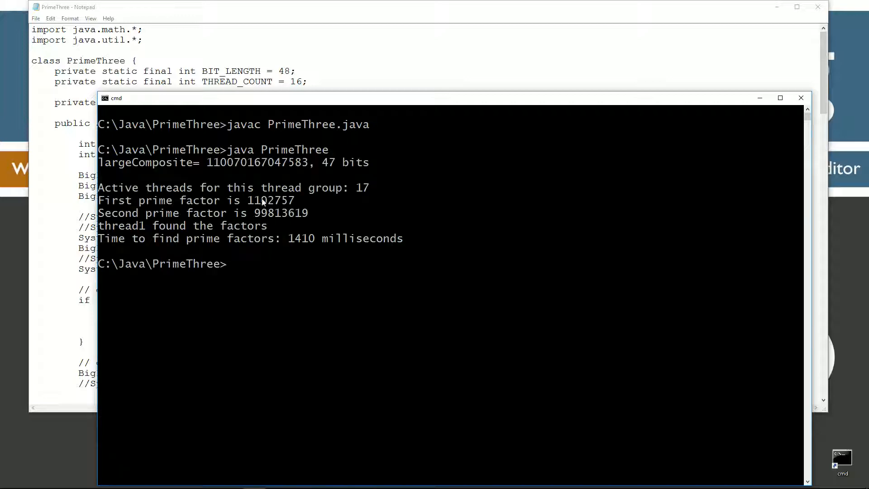
pyautogui.moveTo(207, 162); pyautogui.dragTo(307, 167)
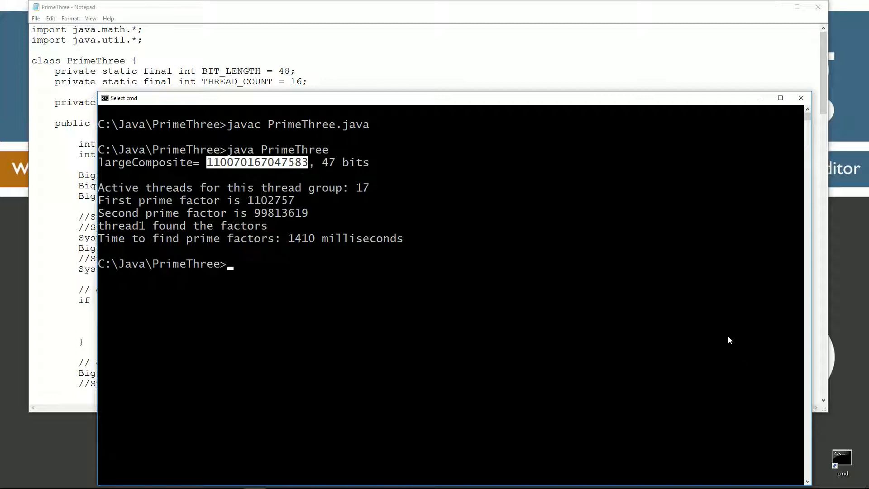
# Change BIT_LENGTH in PrimeThree.java from 48 to 64
pyautogui.click(349, 62)
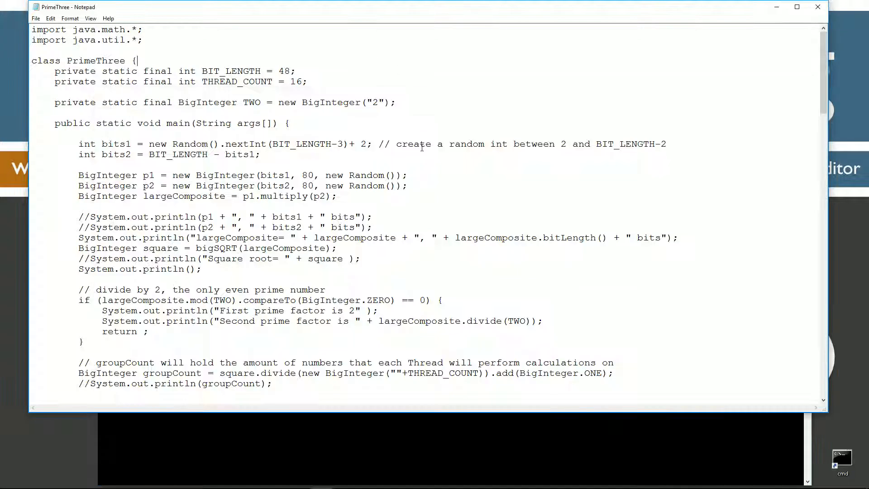
pyautogui.moveTo(278, 71); pyautogui.dragTo(290, 71)
pyautogui.write('64')
# Recompile PrimeThree at 64 bits and run it, fixing a mistyped run command
pyautogui.click(239, 453)
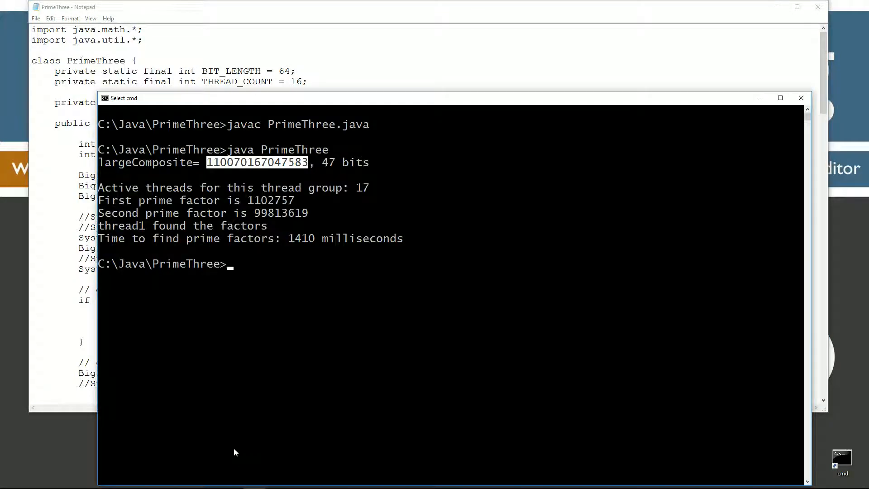
pyautogui.write('cls')
pyautogui.press('Return')
pyautogui.press('Up')
pyautogui.press('Up')
pyautogui.press('Up')
pyautogui.press('Return')
pyautogui.write('cls')
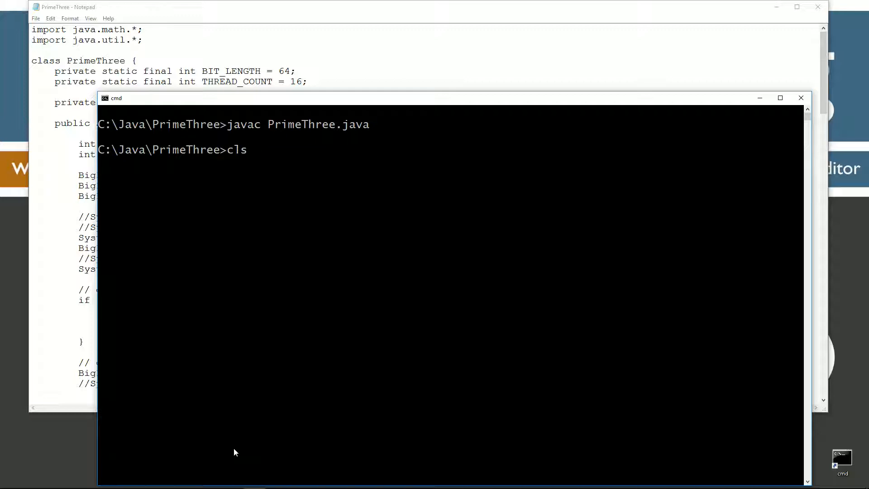
pyautogui.press('Up')
pyautogui.press('Return')
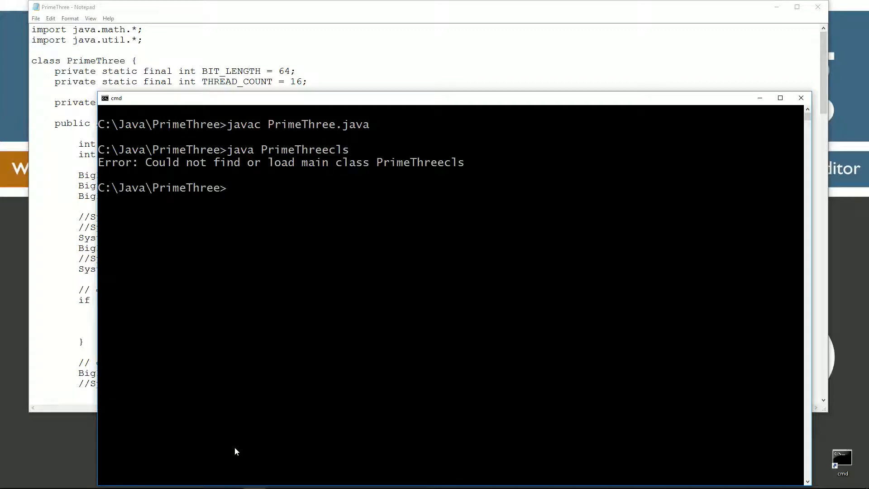
pyautogui.press('Up')
pyautogui.press('BackSpace')
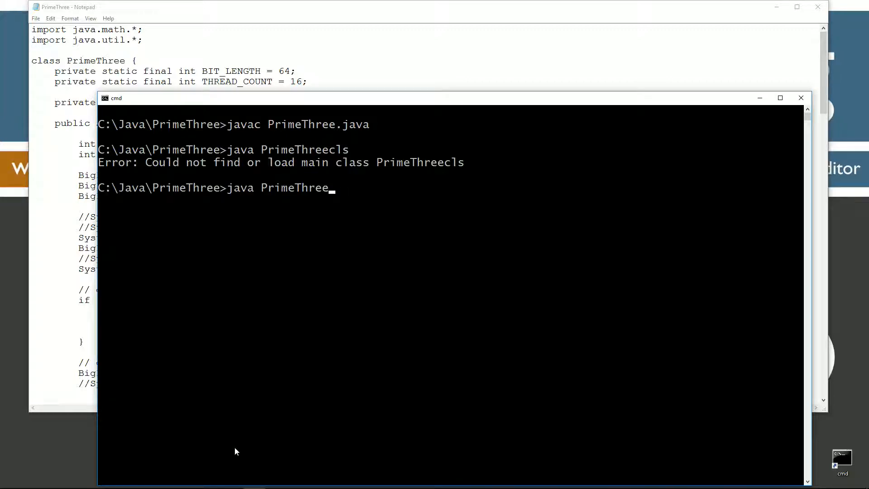
pyautogui.press('Return')
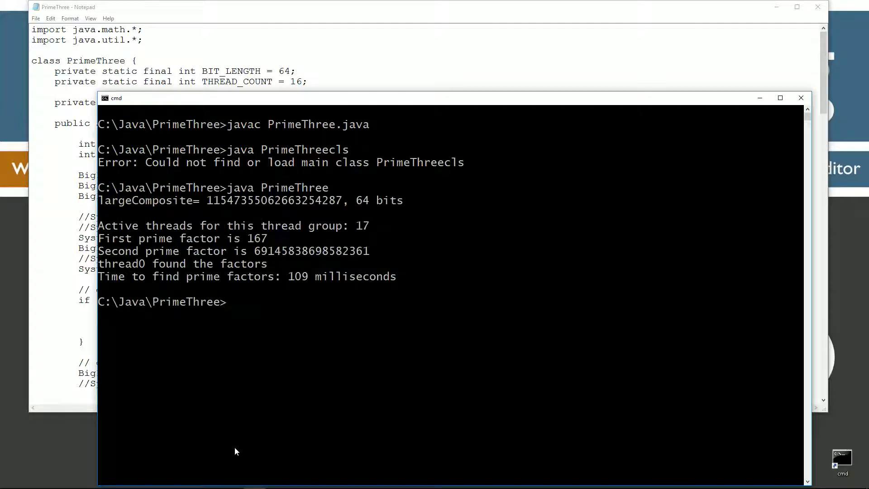
# Rerun PrimeThree three more times, factoring 64-bit composites in 48 to 3367 ms
pyautogui.press('Up')
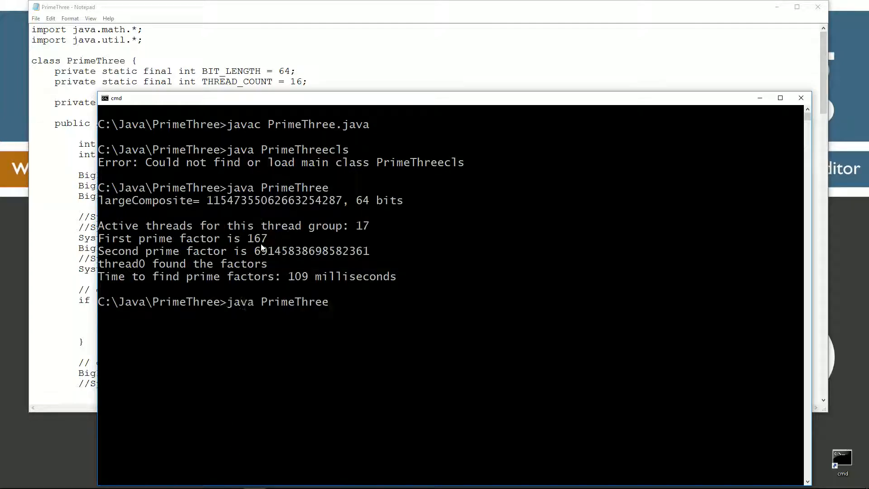
pyautogui.press('Return')
pyautogui.press('Up')
pyautogui.press('Return')
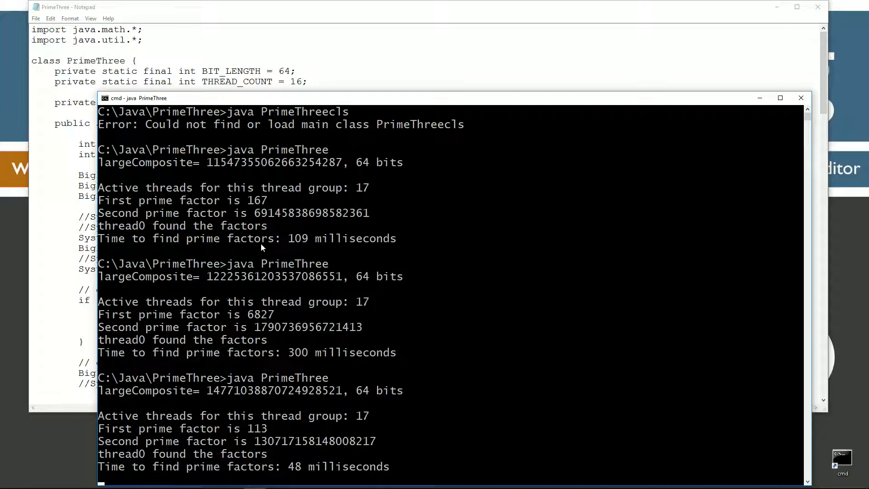
pyautogui.press('Up')
pyautogui.press('Return')
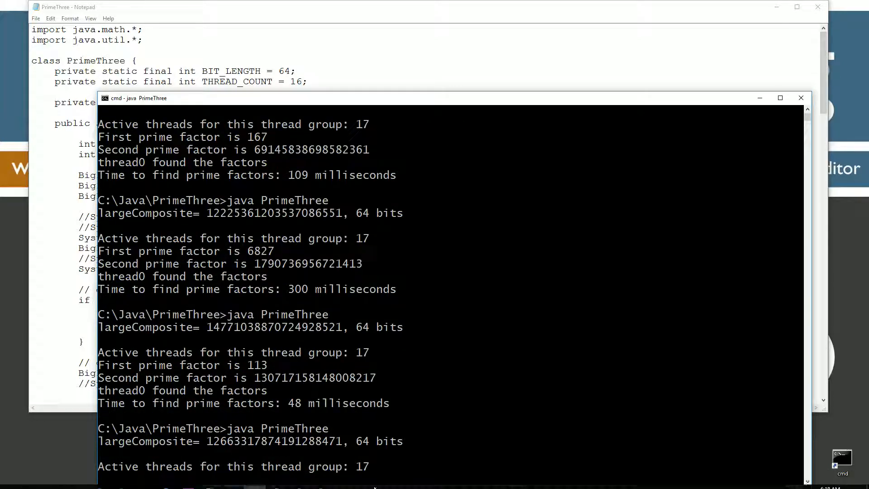
# Bring up Resource Monitor beside cmd and launch several PrimeThree runs in a row
pyautogui.click(277, 481)
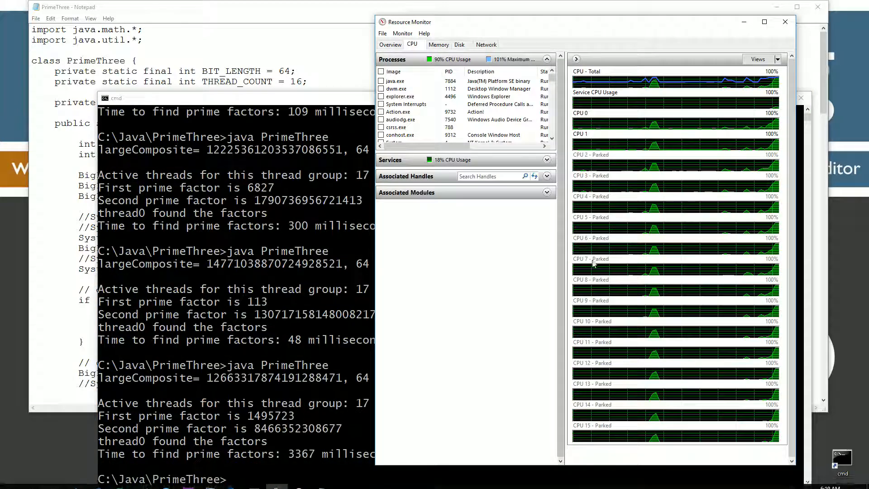
pyautogui.moveTo(686, 28); pyautogui.dragTo(717, 31)
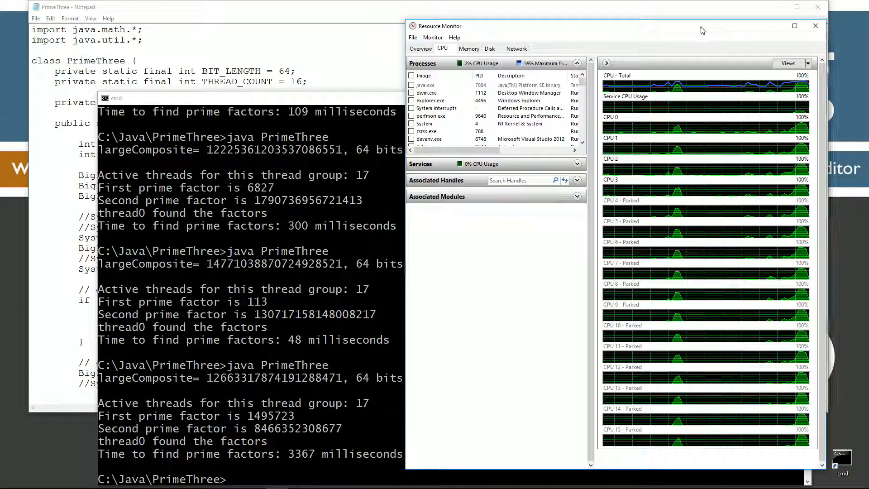
pyautogui.click(264, 441)
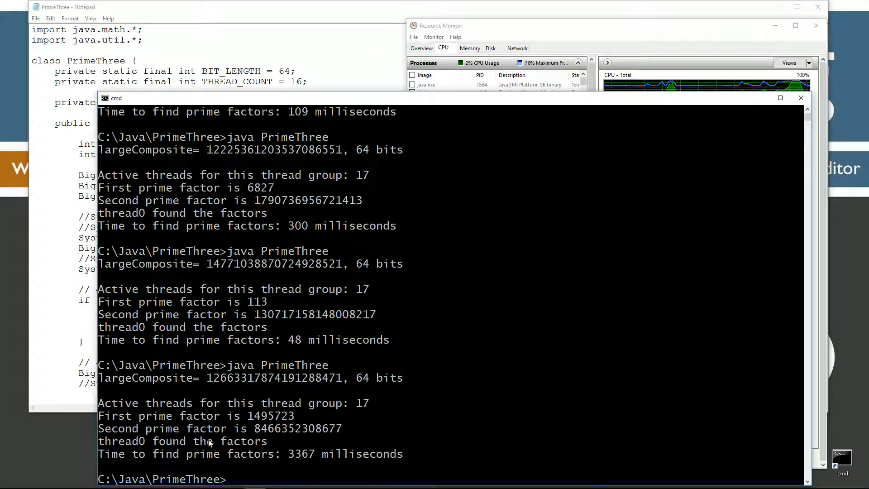
pyautogui.write('cls')
pyautogui.press('Return')
pyautogui.write('cls')
pyautogui.press('Return')
pyautogui.press('Up')
pyautogui.press('Return')
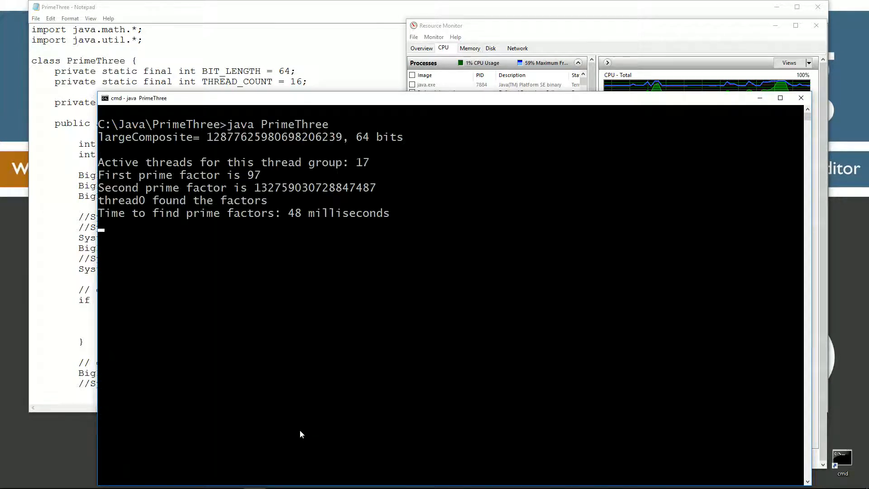
pyautogui.press('Up')
pyautogui.press('Return')
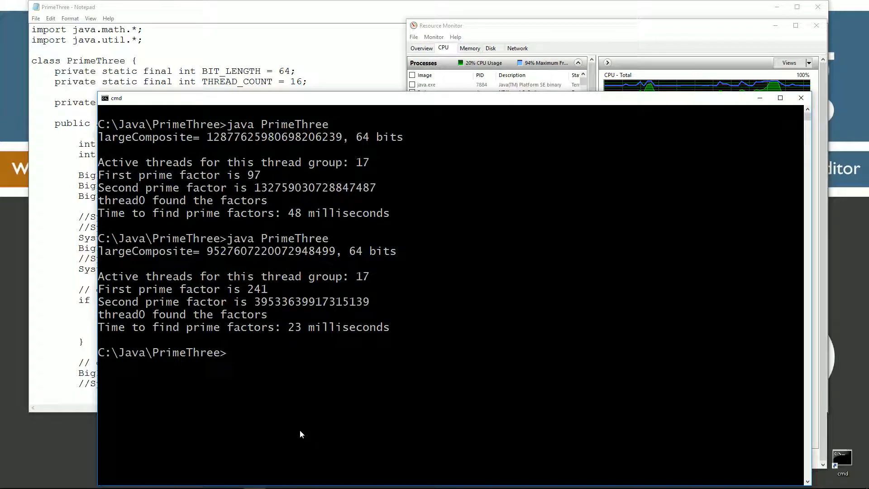
pyautogui.press('Up')
pyautogui.press('Return')
pyautogui.press('Up')
pyautogui.press('Return')
pyautogui.press('Up')
pyautogui.press('Return')
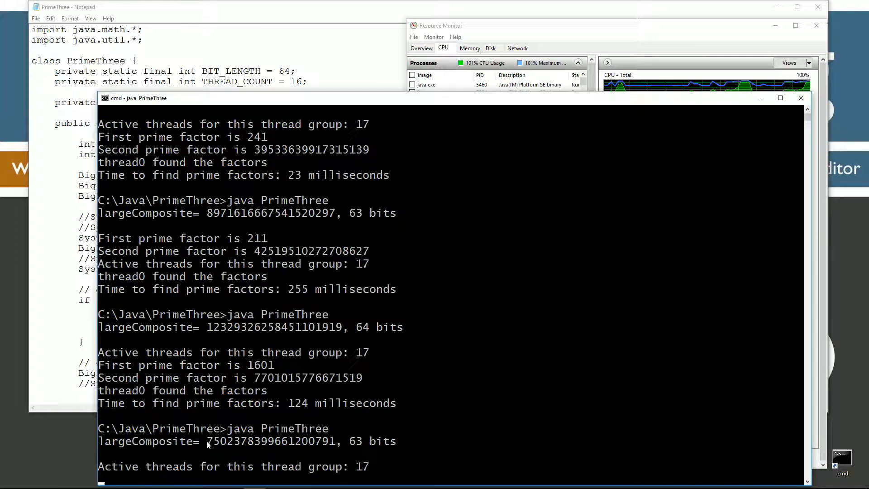
pyautogui.moveTo(208, 441); pyautogui.dragTo(335, 445)
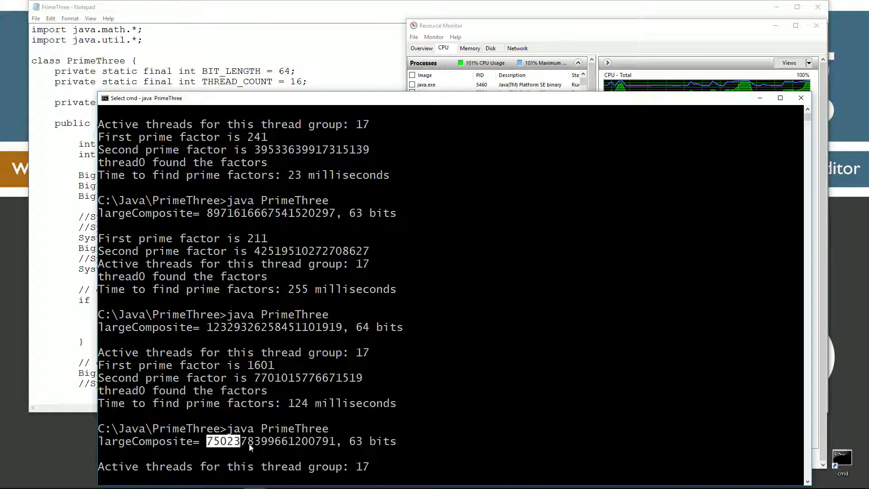
pyautogui.click(633, 18)
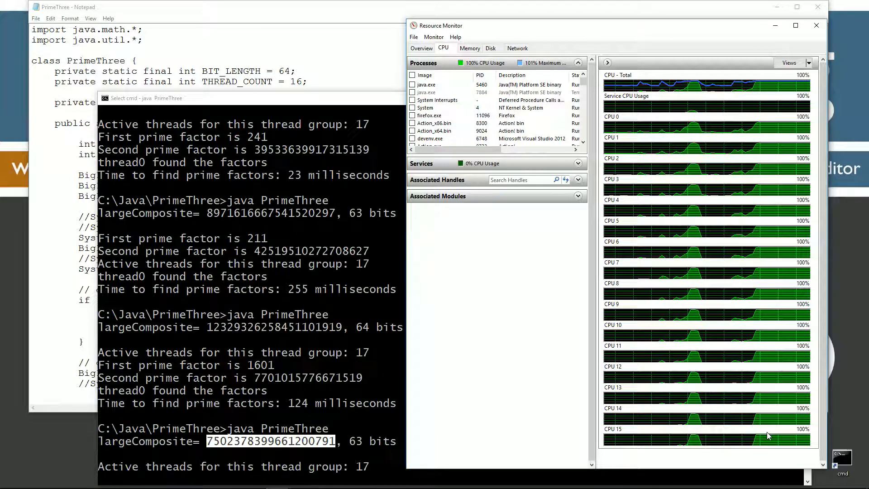
pyautogui.moveTo(288, 102); pyautogui.dragTo(243, 58)
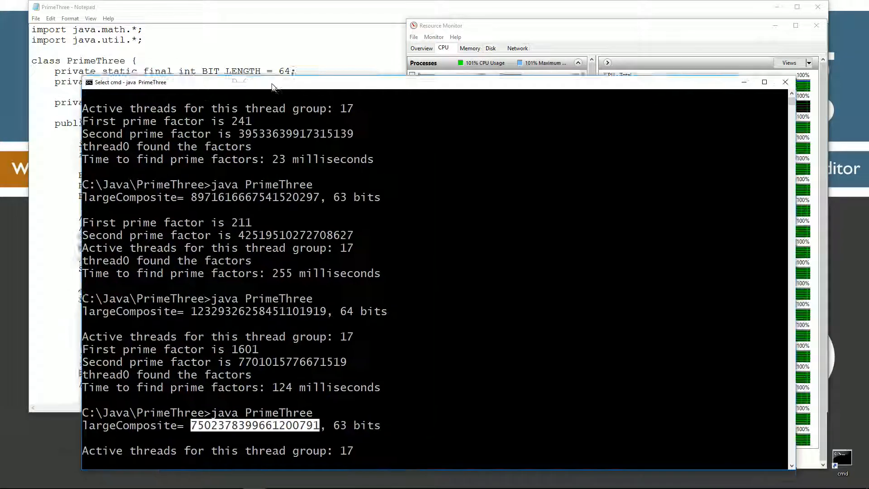
pyautogui.click(264, 392)
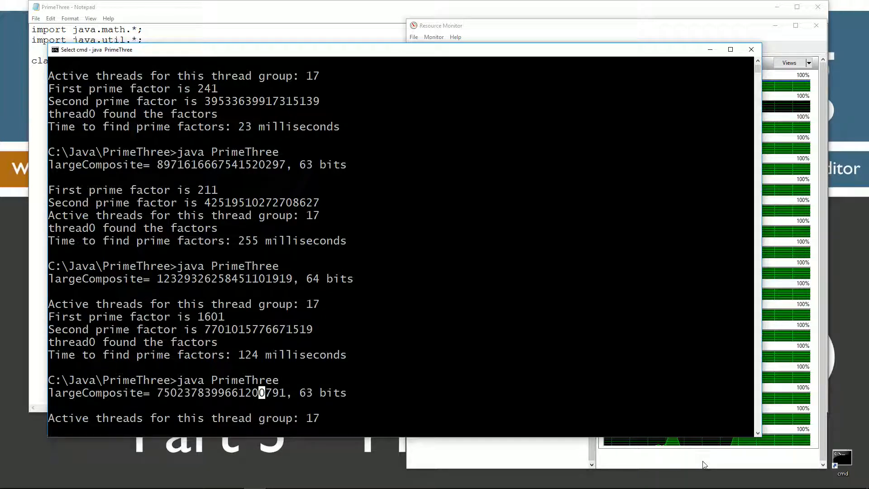
pyautogui.click(679, 454)
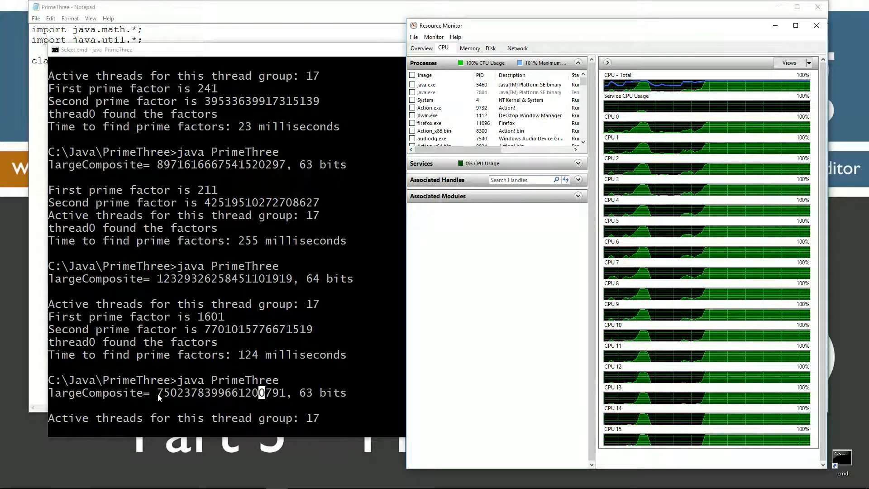
pyautogui.click(241, 392)
pyautogui.moveTo(286, 392); pyautogui.dragTo(158, 392)
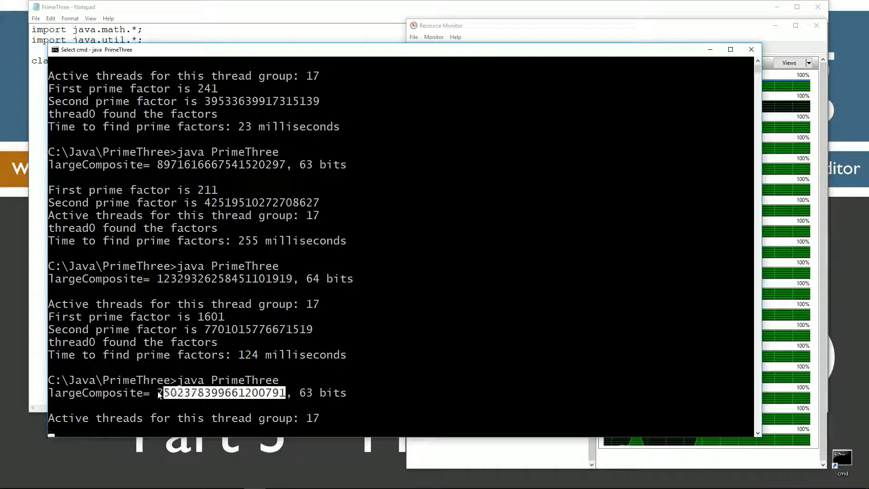
pyautogui.click(628, 30)
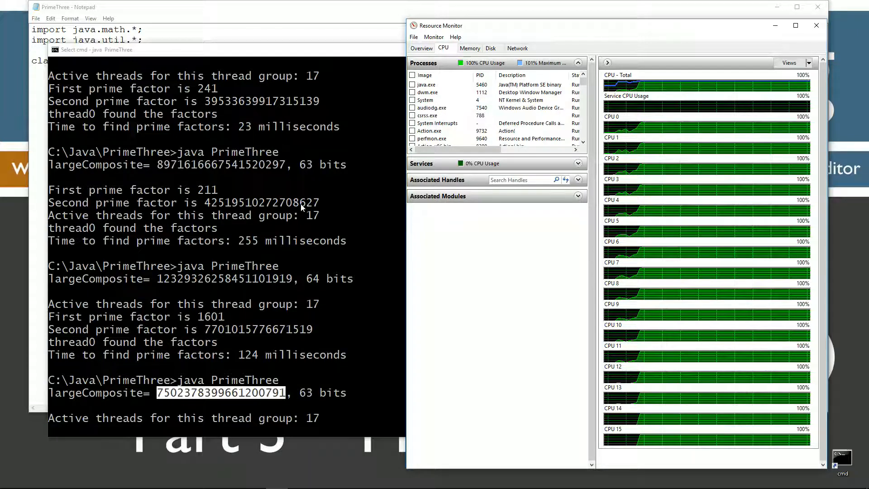
# Highlight the 63 bit count, show the CPU graphs again and bring the tutorial page into view
pyautogui.click(300, 394)
pyautogui.doubleClick(307, 394)
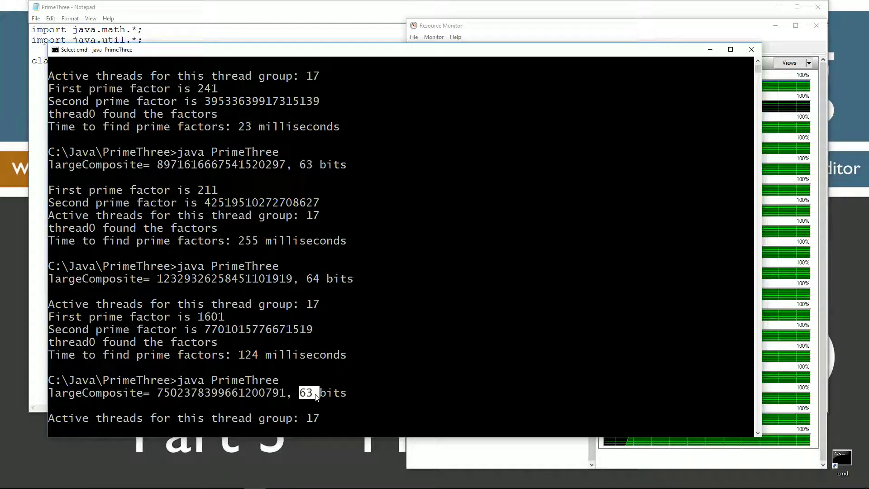
pyautogui.click(235, 394)
pyautogui.click(720, 29)
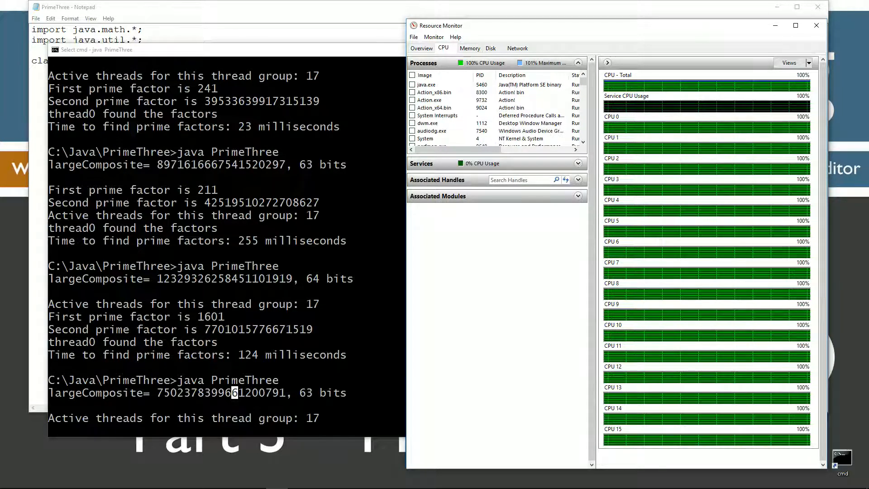
pyautogui.moveTo(859, 73)
pyautogui.mouseDown()
pyautogui.moveTo(685, 73)
pyautogui.moveTo(645, 27)
pyautogui.moveTo(575, 37)
pyautogui.mouseUp()
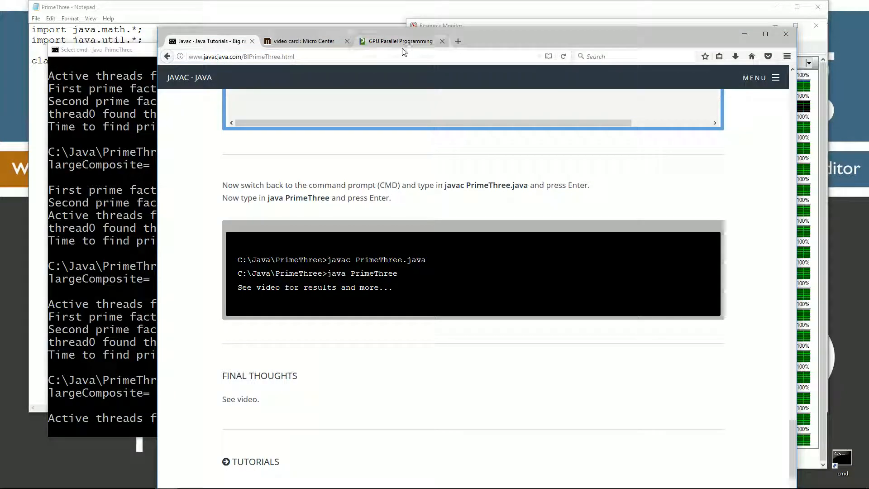
pyautogui.click(400, 41)
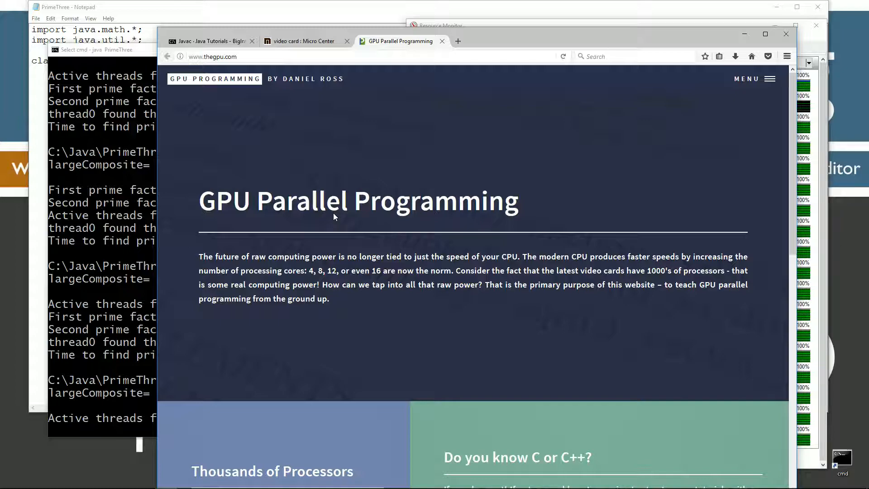
pyautogui.scroll(-3, 421, 205)
pyautogui.scroll(-4, 421, 204)
pyautogui.scroll(-2, 424, 202)
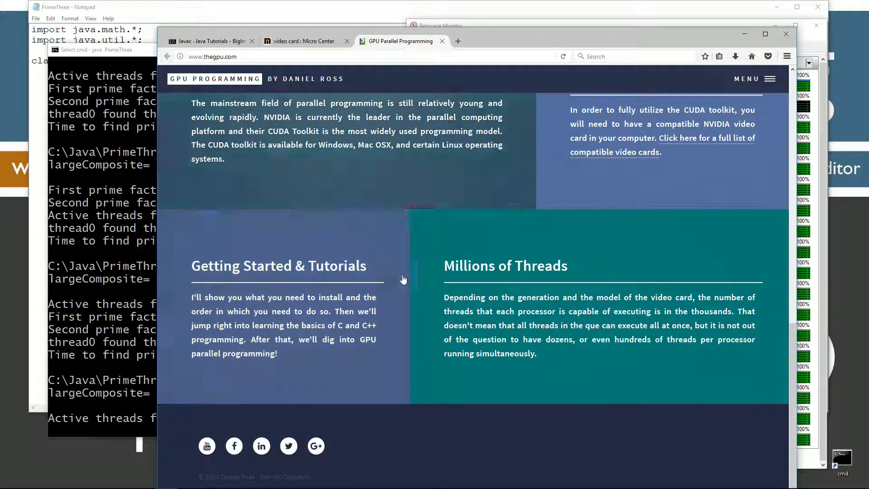
pyautogui.scroll(3, 477, 273)
pyautogui.scroll(4, 477, 273)
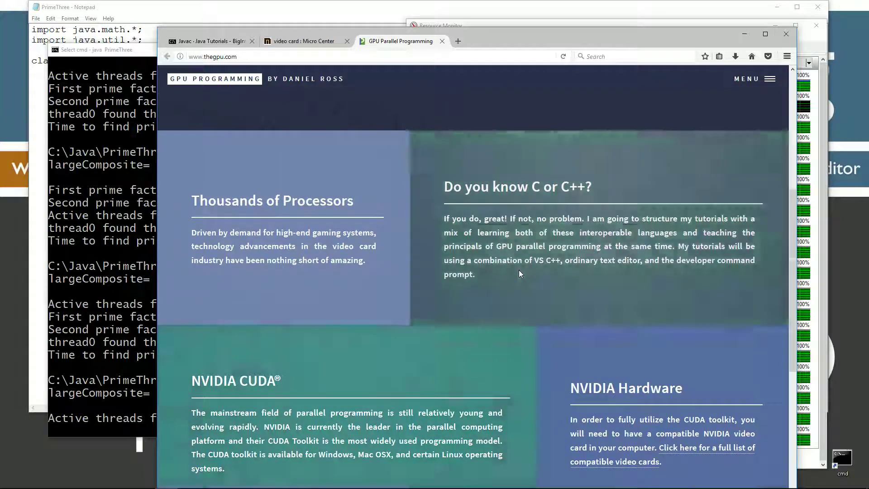
pyautogui.scroll(3, 465, 260)
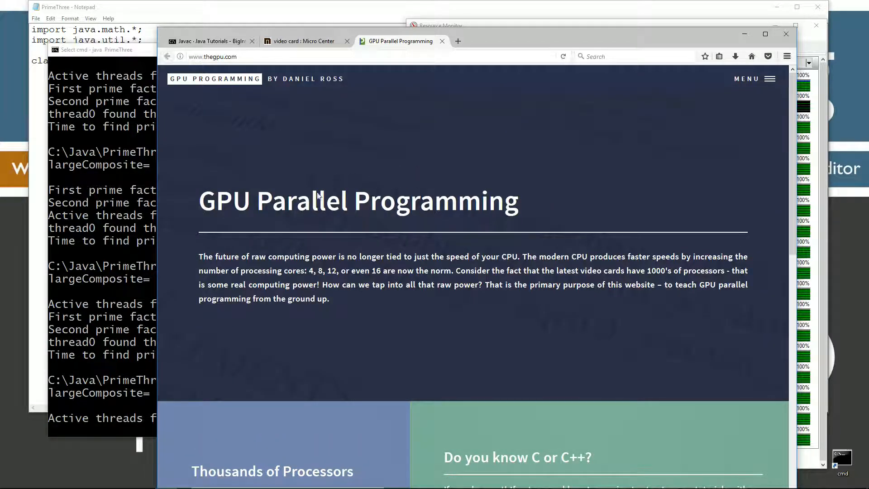
# Show the ASUS GTX 1080 Ti specs on Micro Center with 3584 CUDA Processors highlighted
pyautogui.click(302, 42)
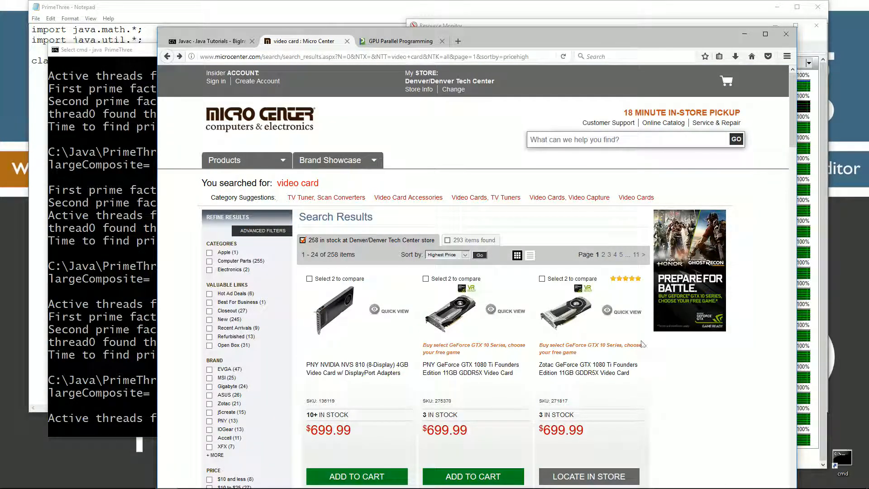
pyautogui.scroll(-2, 586, 225)
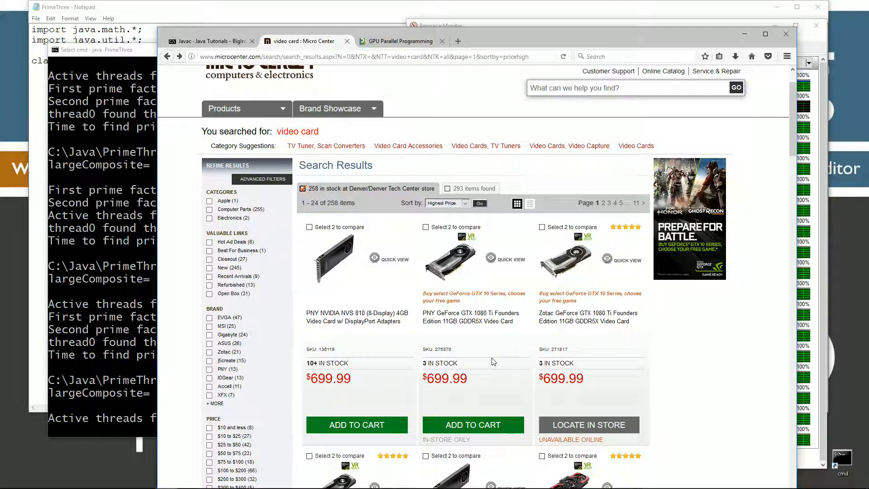
pyautogui.scroll(-3, 497, 338)
pyautogui.scroll(-3, 408, 340)
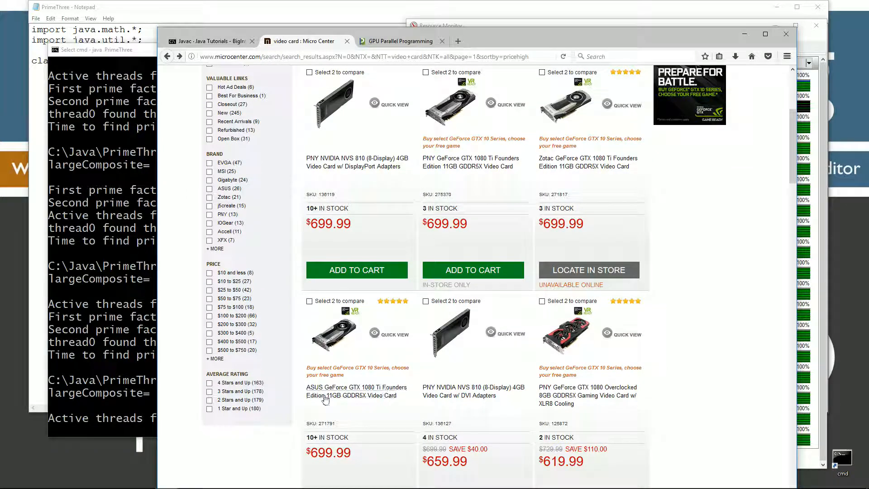
pyautogui.click(394, 389)
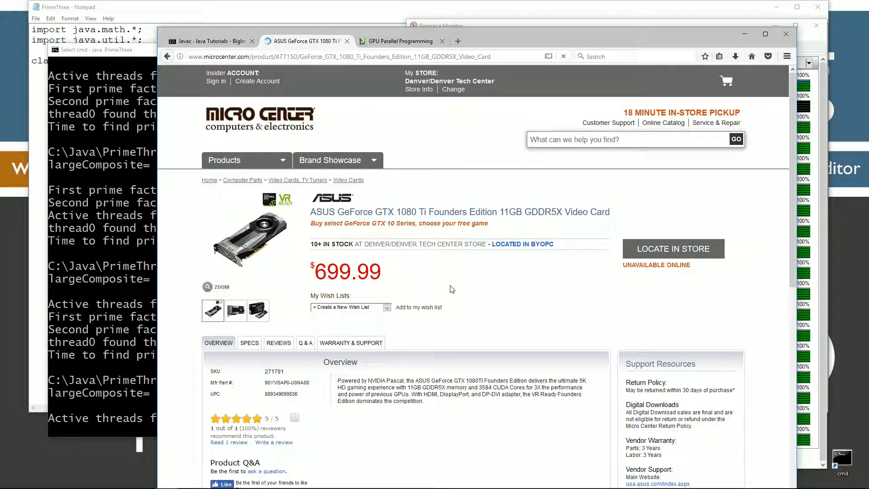
pyautogui.click(251, 342)
pyautogui.scroll(-2, 408, 289)
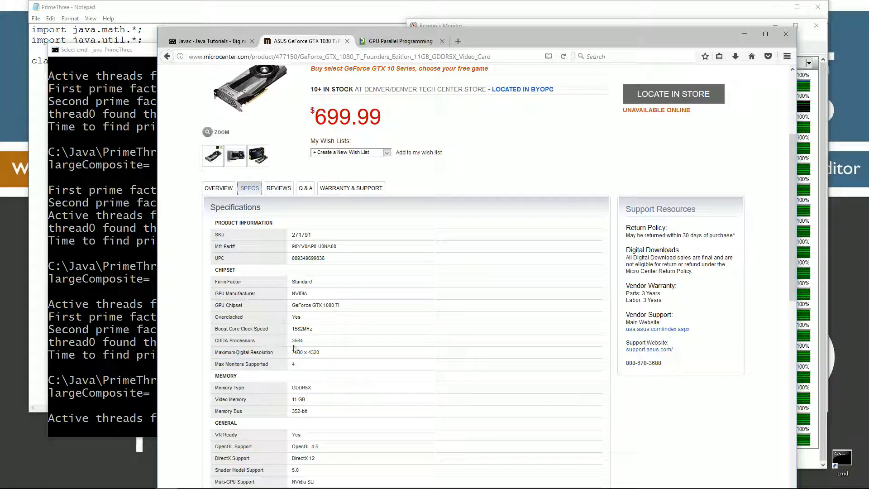
pyautogui.moveTo(316, 341); pyautogui.dragTo(216, 341)
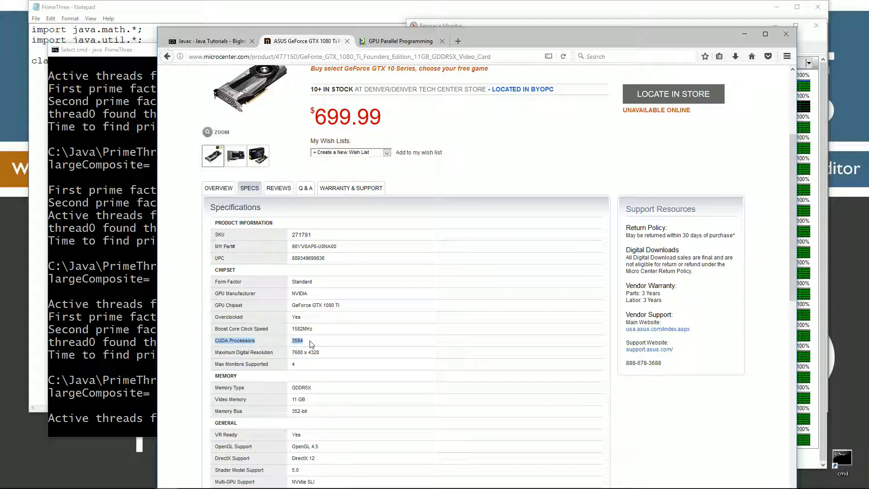
pyautogui.click(314, 343)
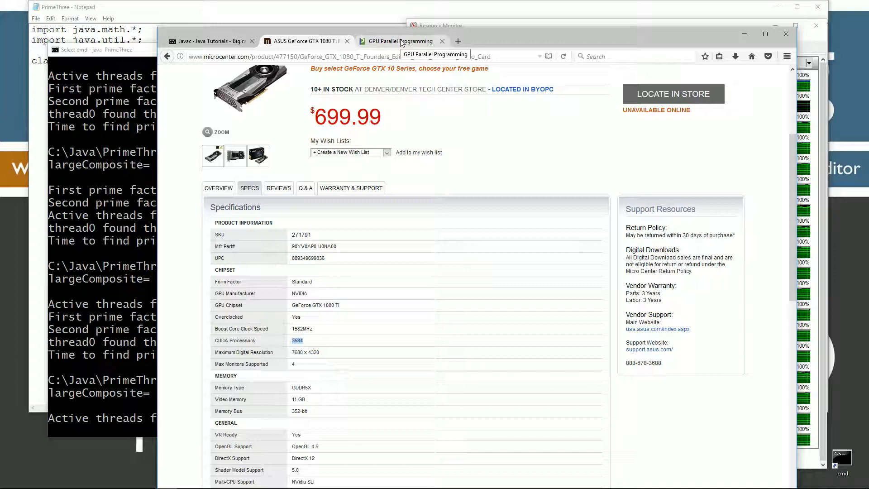
# Glance at the CPU usage graphs and return to the GPU specifications
pyautogui.click(558, 27)
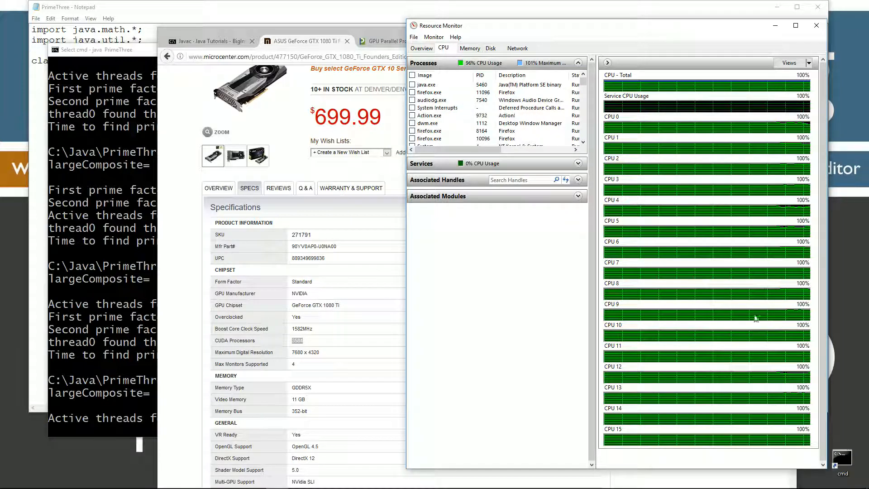
pyautogui.click(335, 30)
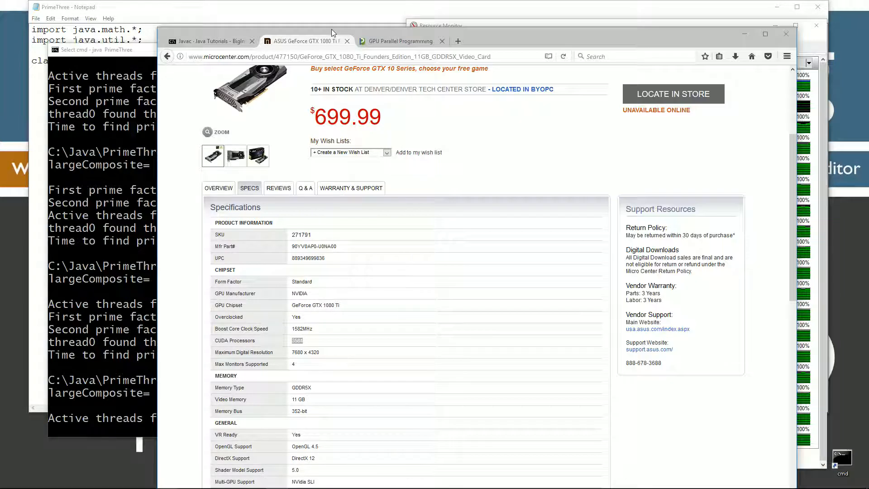
# Let the paused 63-bit run finish (152810 ms) and rerun PrimeThree twice
pyautogui.click(102, 272)
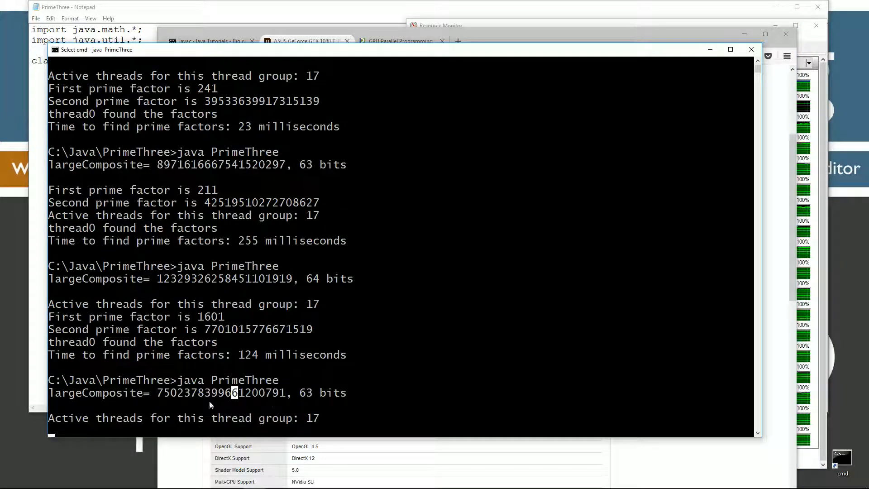
pyautogui.press('Escape')
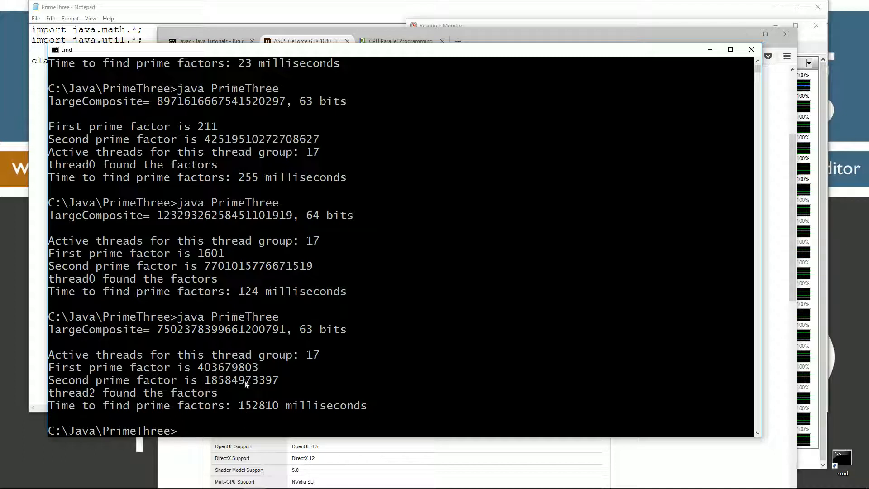
pyautogui.press('Up')
pyautogui.press('Return')
pyautogui.press('Up')
pyautogui.press('Return')
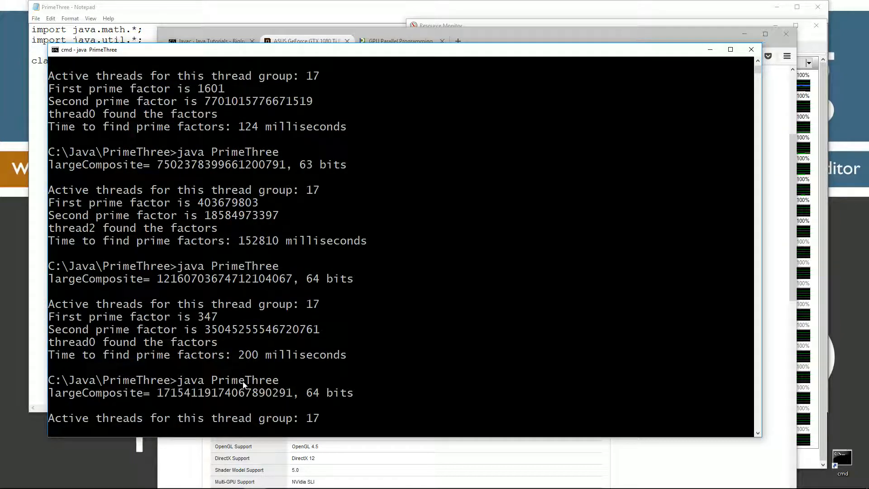
# Compare the 3584 CUDA processors spec against the CPU graphs and the PrimeThree output
pyautogui.click(510, 35)
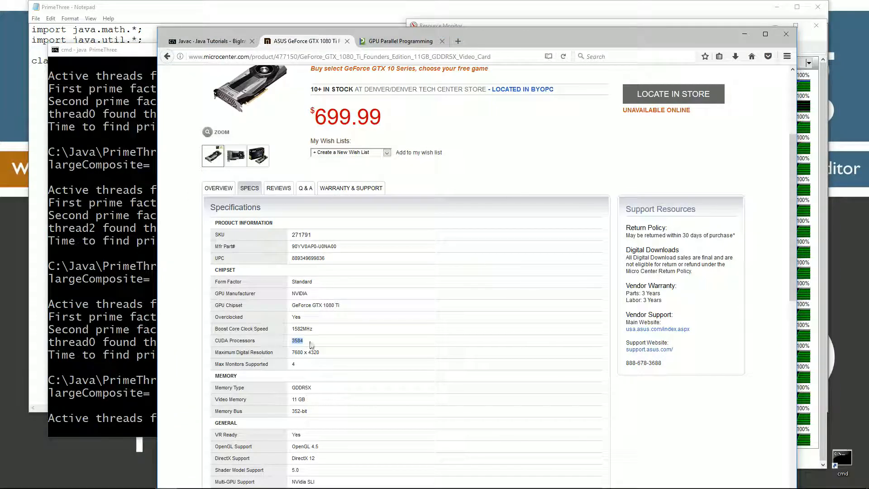
pyautogui.moveTo(312, 344); pyautogui.dragTo(216, 339)
pyautogui.click(824, 103)
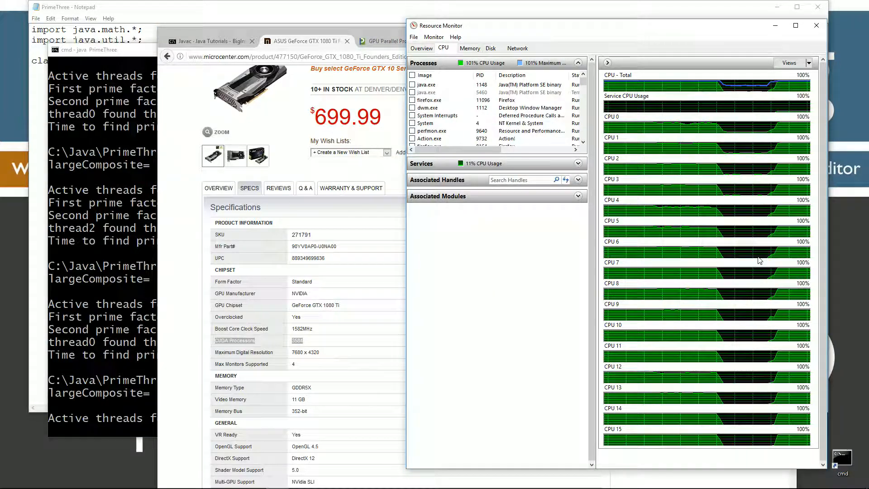
pyautogui.click(141, 55)
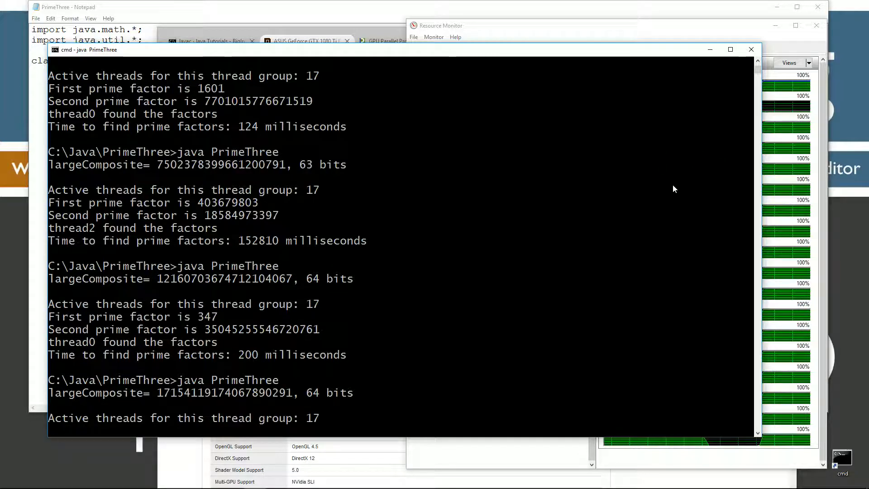
pyautogui.click(766, 34)
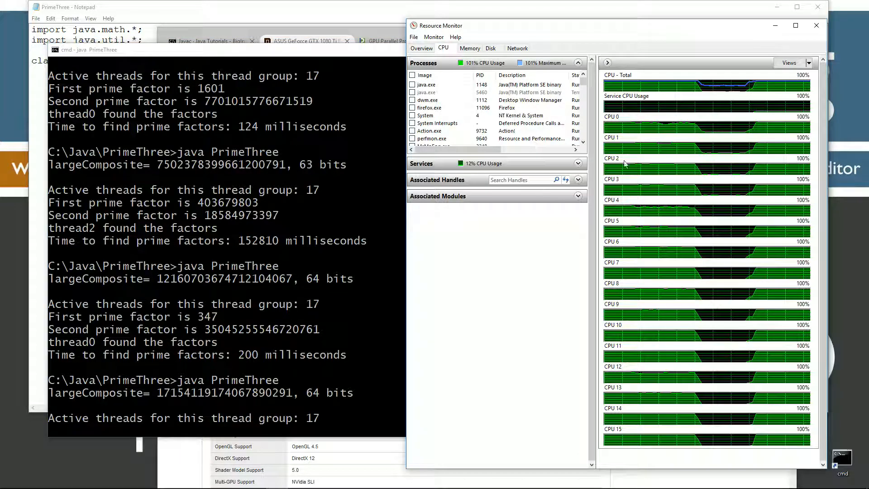
pyautogui.click(302, 53)
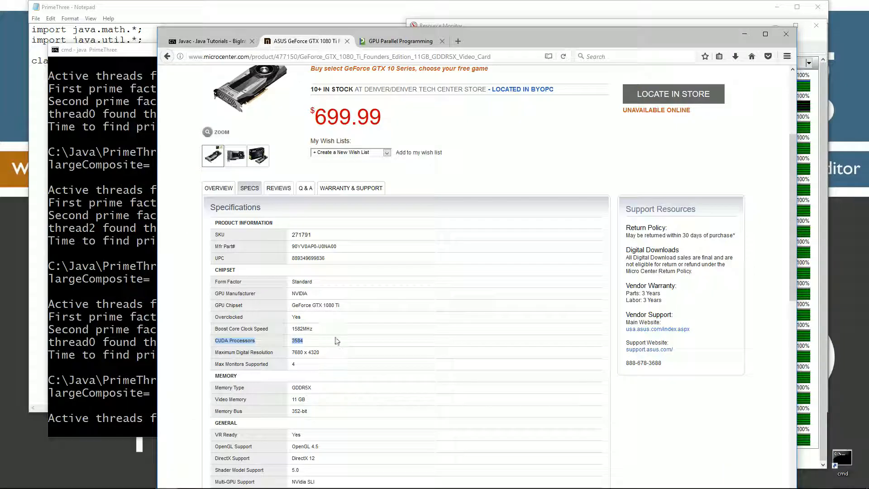
pyautogui.moveTo(265, 345)
pyautogui.mouseDown()
pyautogui.moveTo(306, 345)
pyautogui.moveTo(212, 342)
pyautogui.mouseUp()
# Switch to the GPU Parallel Programming site and move the browser aside to reveal console and graphs
pyautogui.click(401, 41)
pyautogui.scroll(-4, 530, 236)
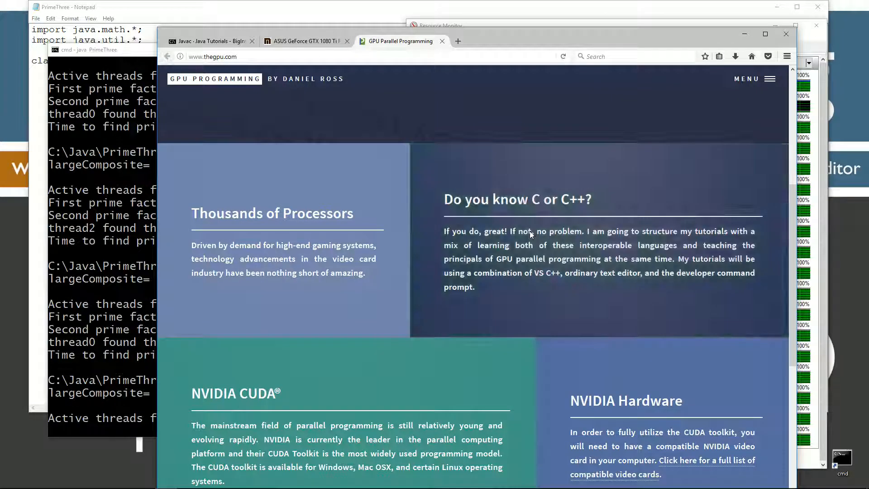
pyautogui.scroll(4, 455, 162)
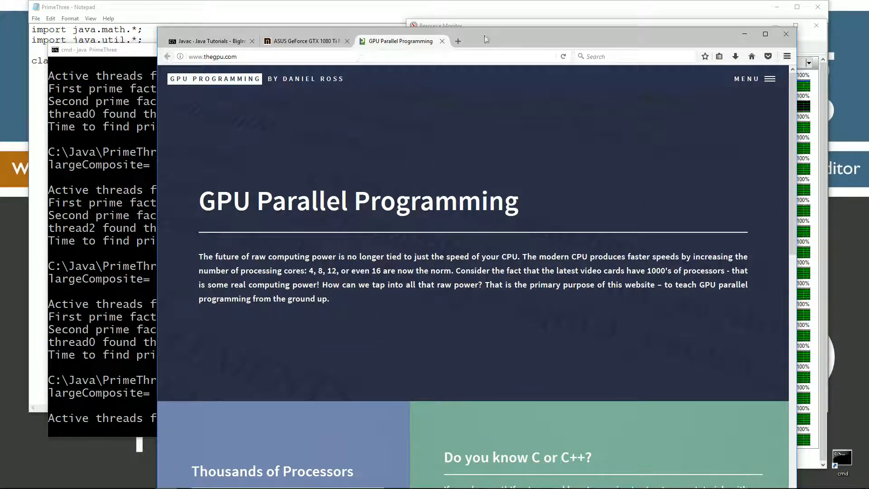
pyautogui.moveTo(480, 34); pyautogui.dragTo(849, 35)
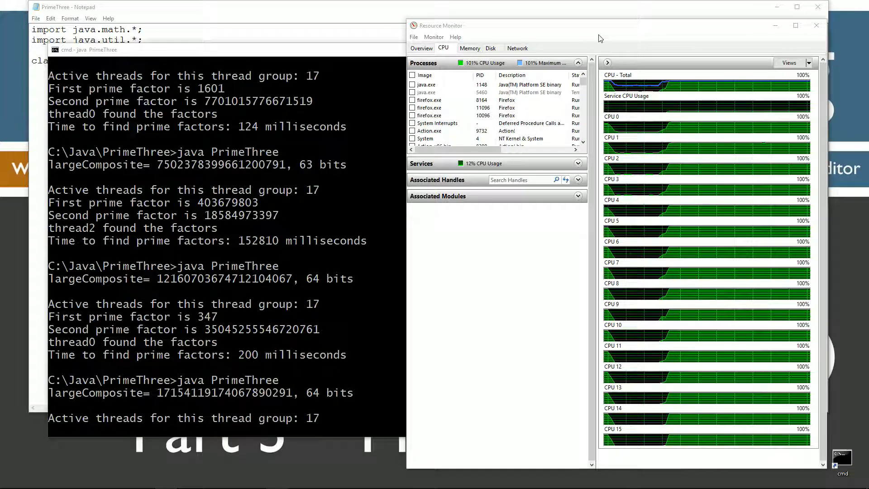
# Stop the running factorization with Ctrl+C and bring up PrimeThree.java
pyautogui.click(775, 26)
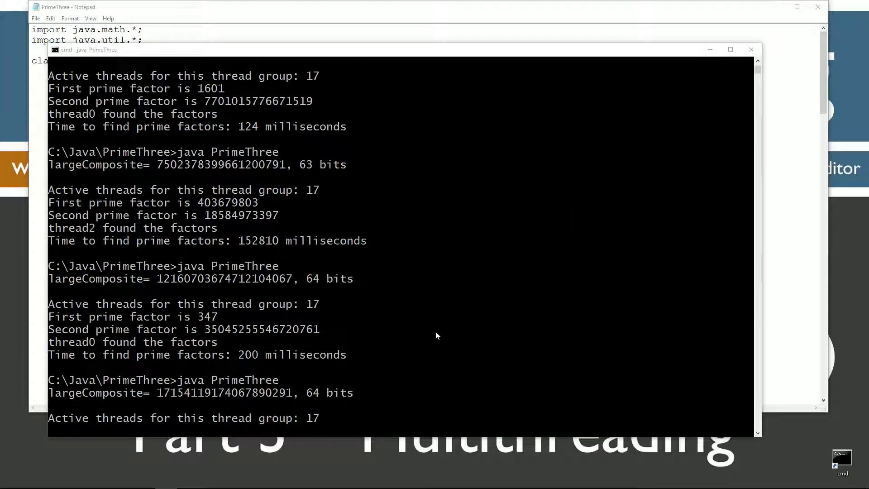
pyautogui.hotkey('ctrl', 'c')
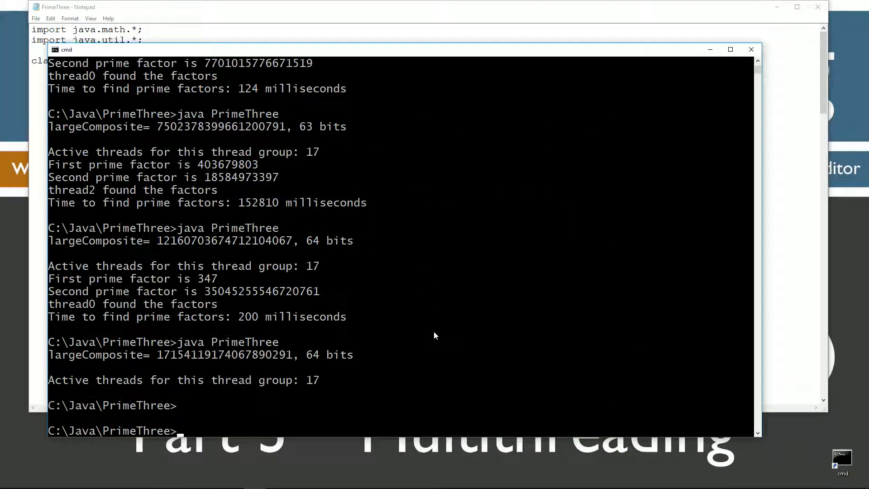
pyautogui.click(461, 14)
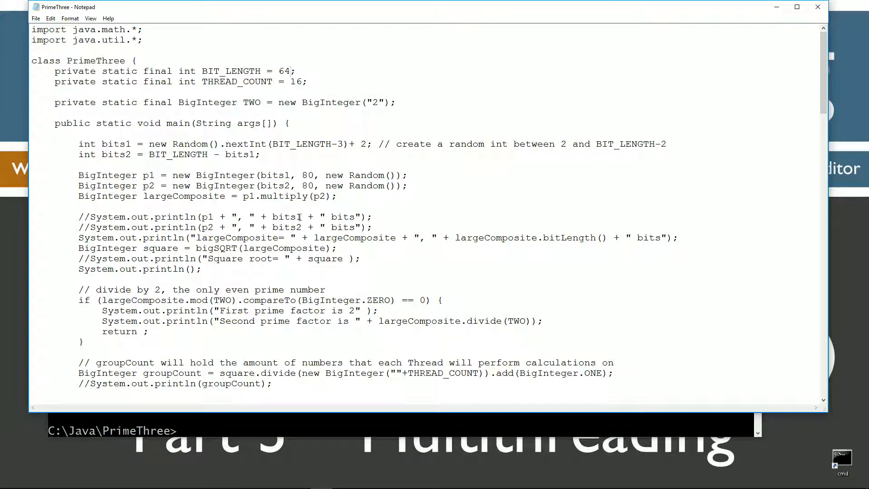
# Point out BIT_LENGTH 64 and select the THREAD_COUNT value to set it to 16
pyautogui.moveTo(293, 71)
pyautogui.mouseDown()
pyautogui.moveTo(279, 71)
pyautogui.moveTo(306, 81)
pyautogui.mouseUp()
pyautogui.moveTo(202, 82); pyautogui.dragTo(299, 82)
pyautogui.moveTo(290, 81); pyautogui.dragTo(297, 82)
pyautogui.write('16')
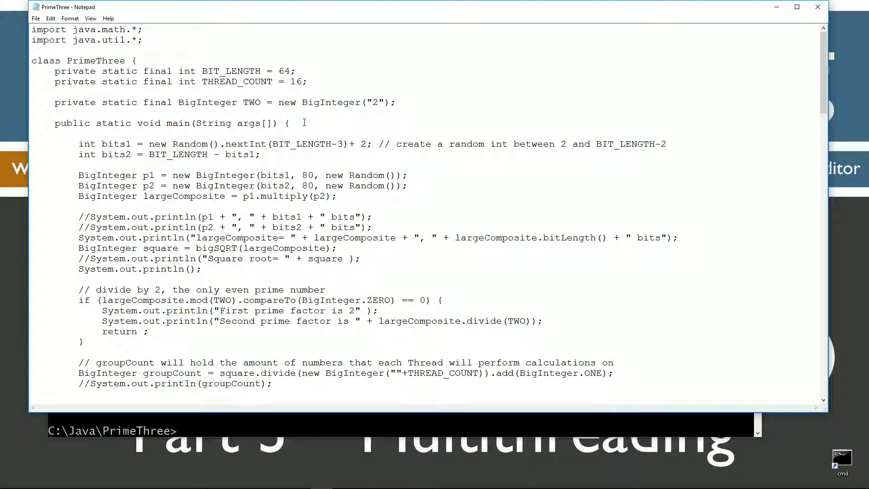